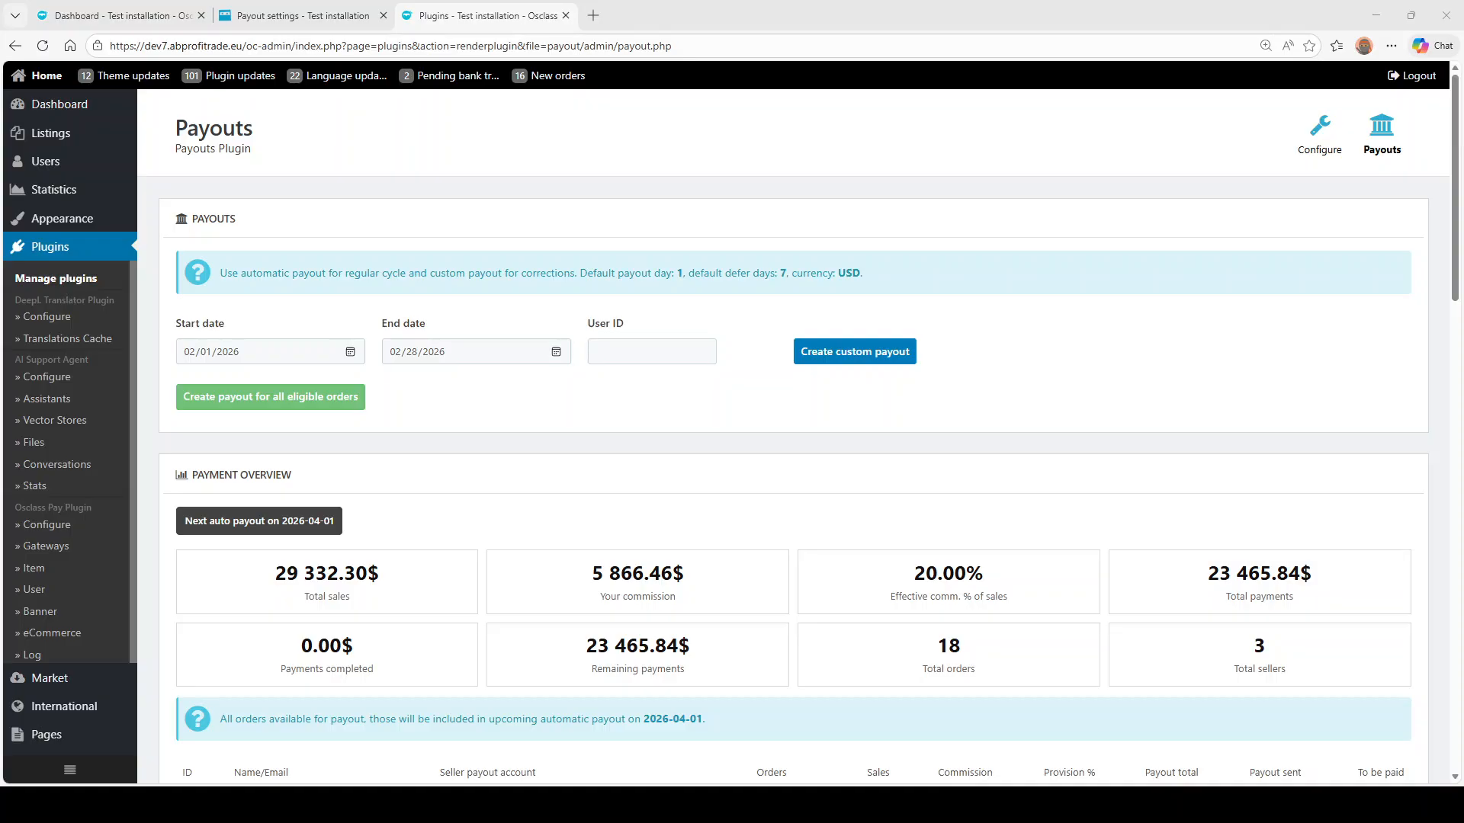
- Look over the seller-side payout settings form, then return to the Payouts plugin page
left_click(358, 15)
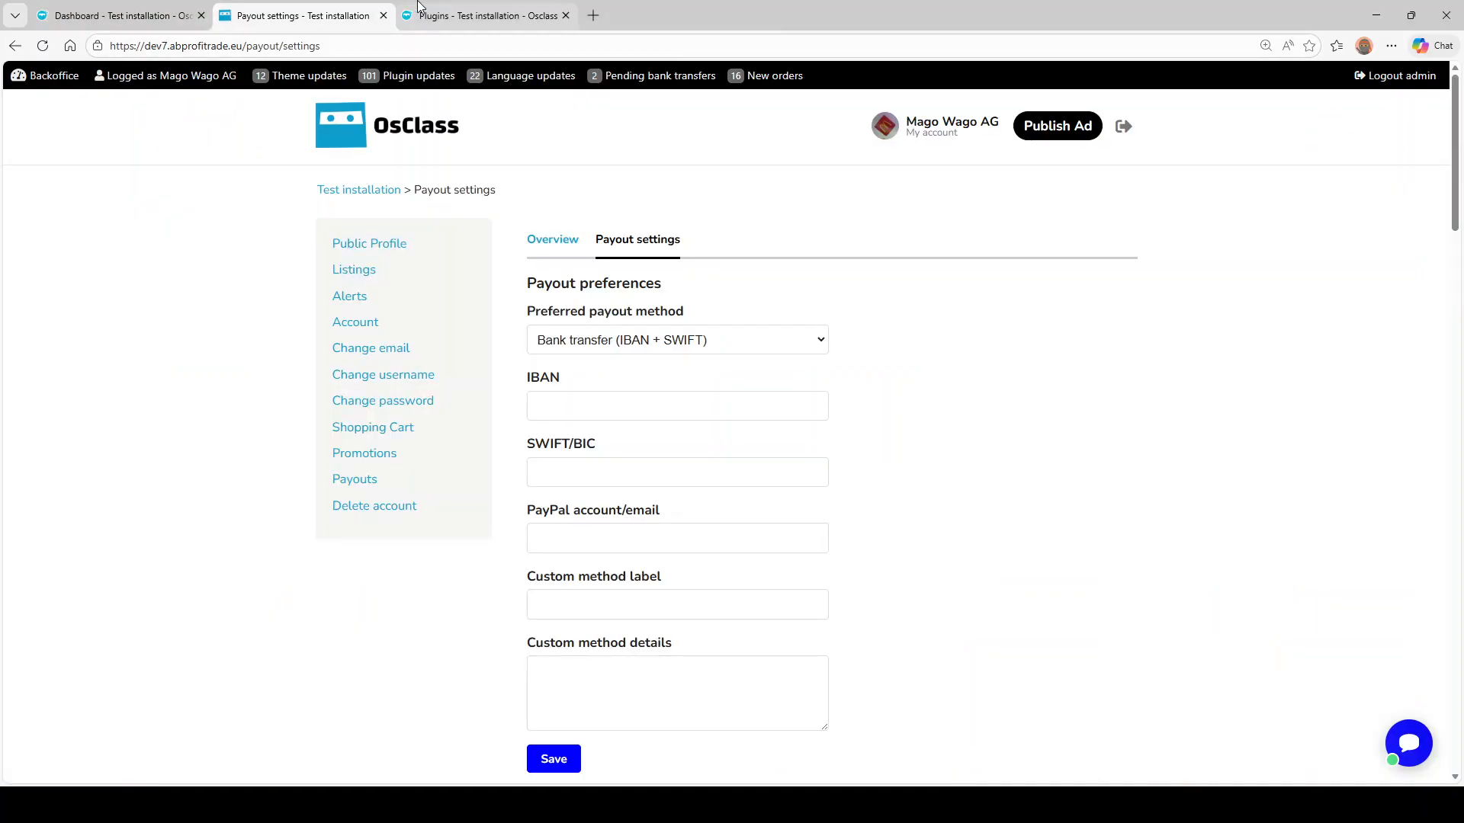
left_click(418, 6)
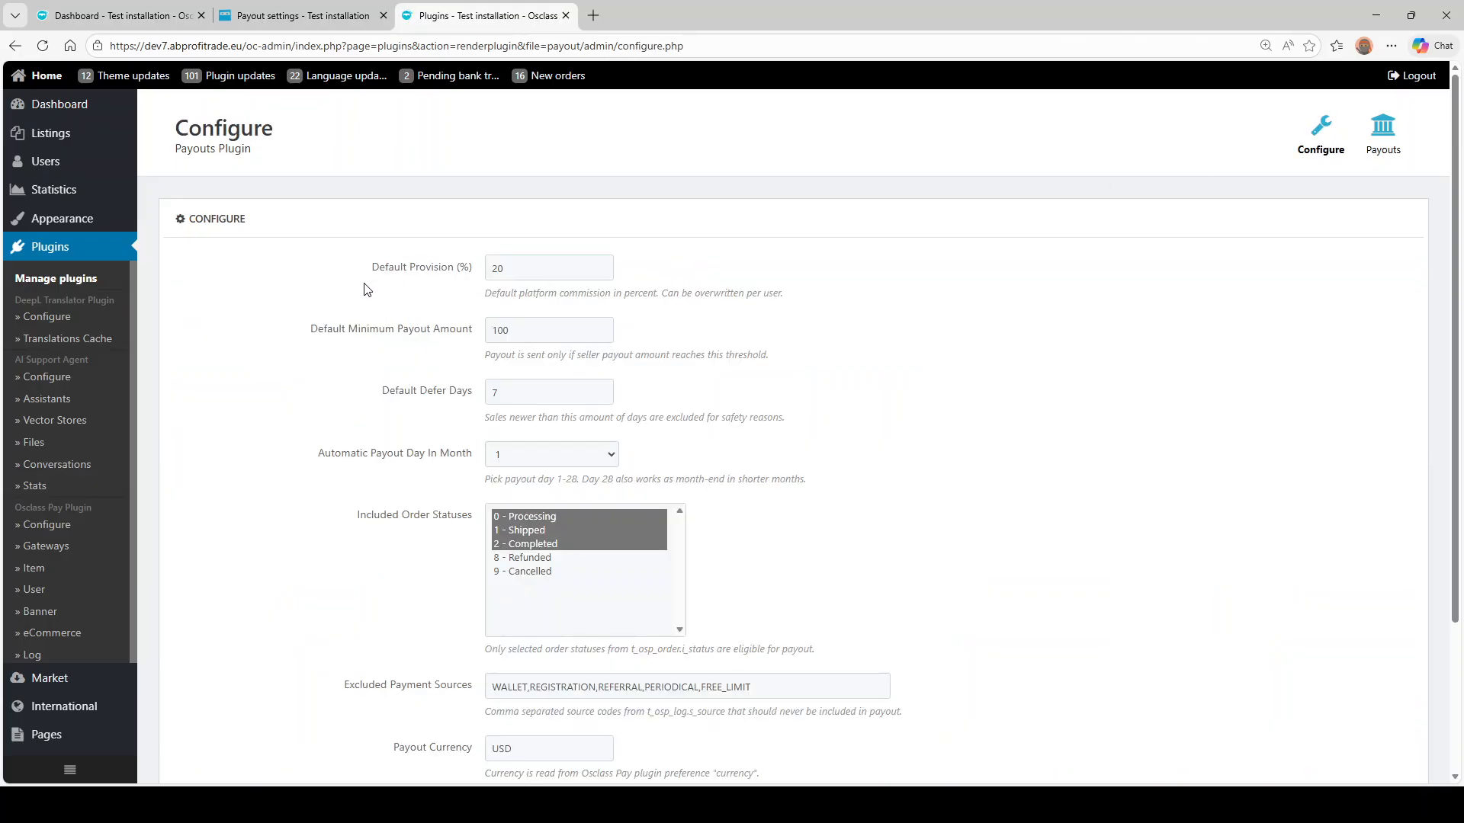
left_click_drag(381, 272, 446, 271)
left_click(409, 300)
left_click_drag(304, 330, 474, 336)
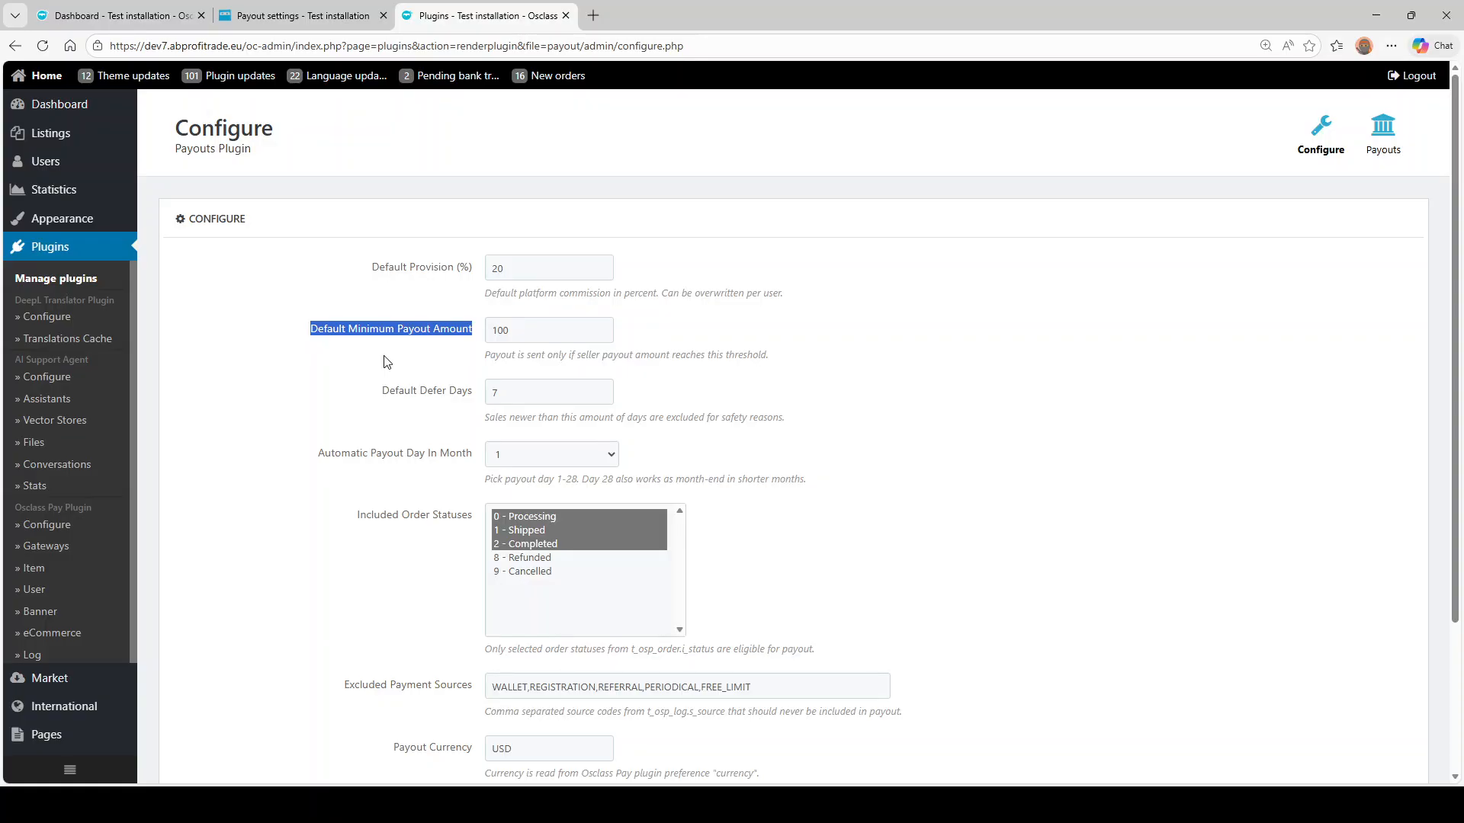
left_click(731, 341)
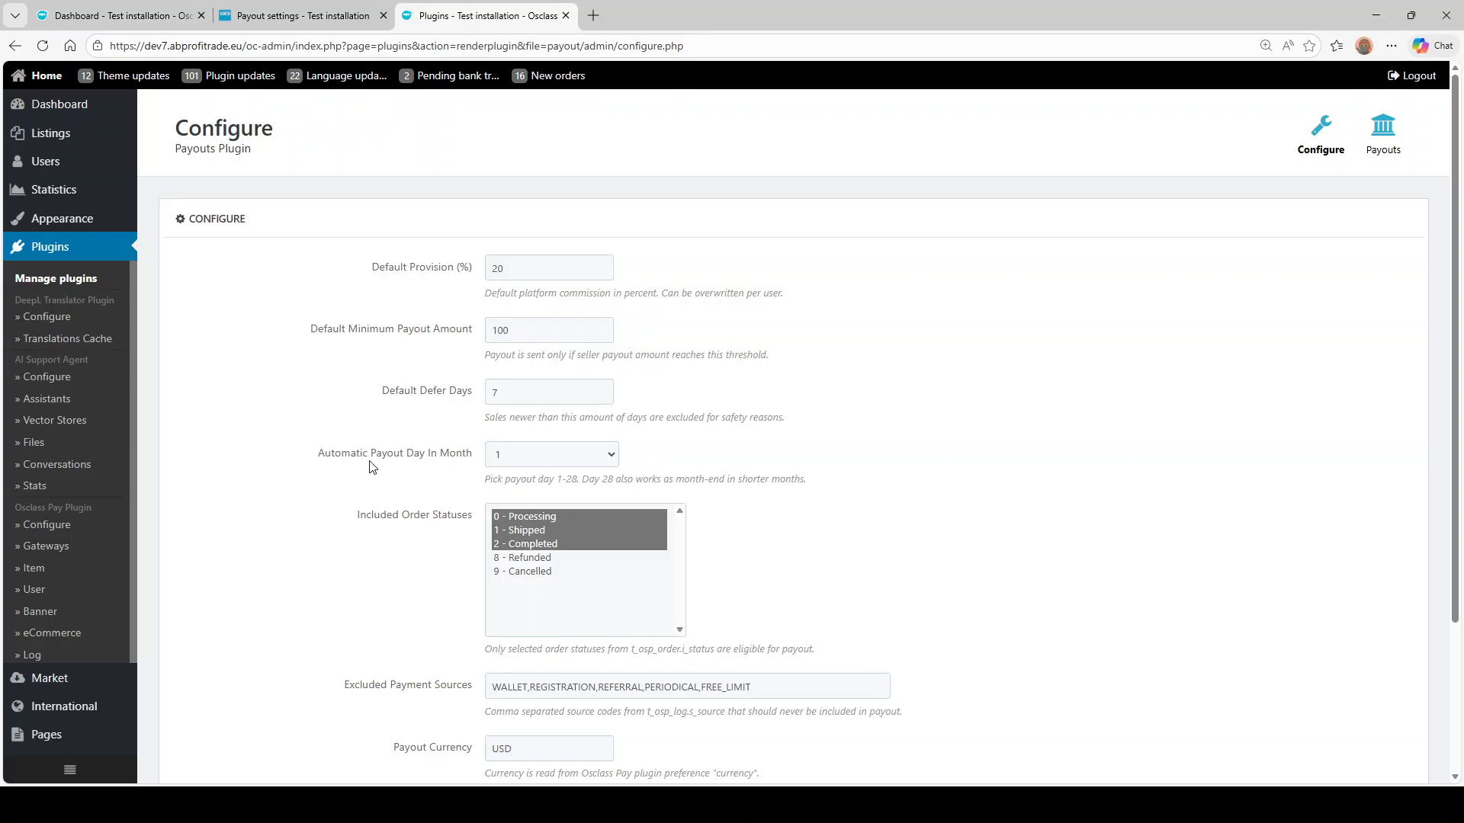
left_click(546, 455)
left_click(658, 413)
scroll(657, 413, "down", 2)
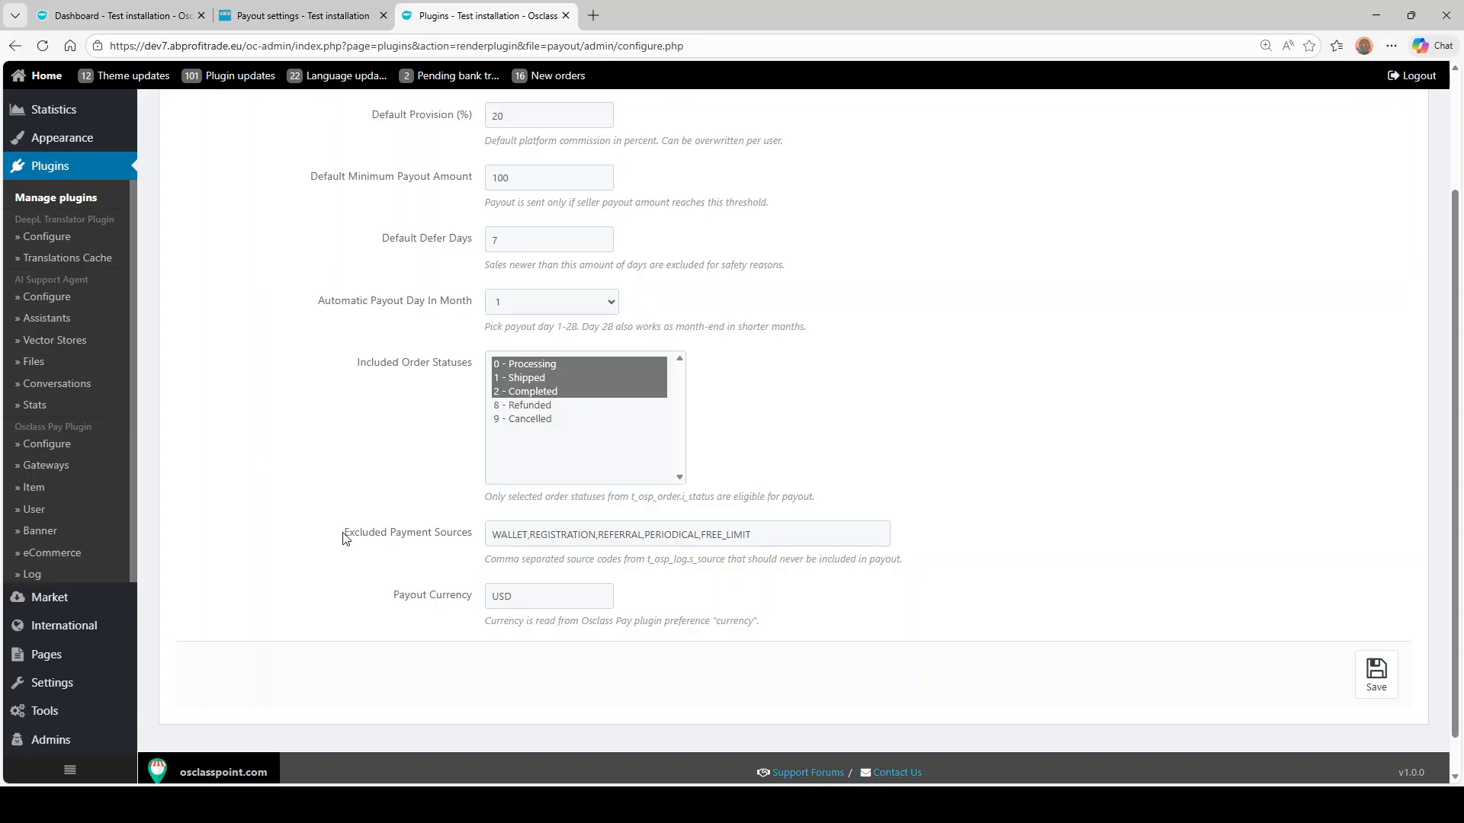
left_click_drag(345, 538, 474, 538)
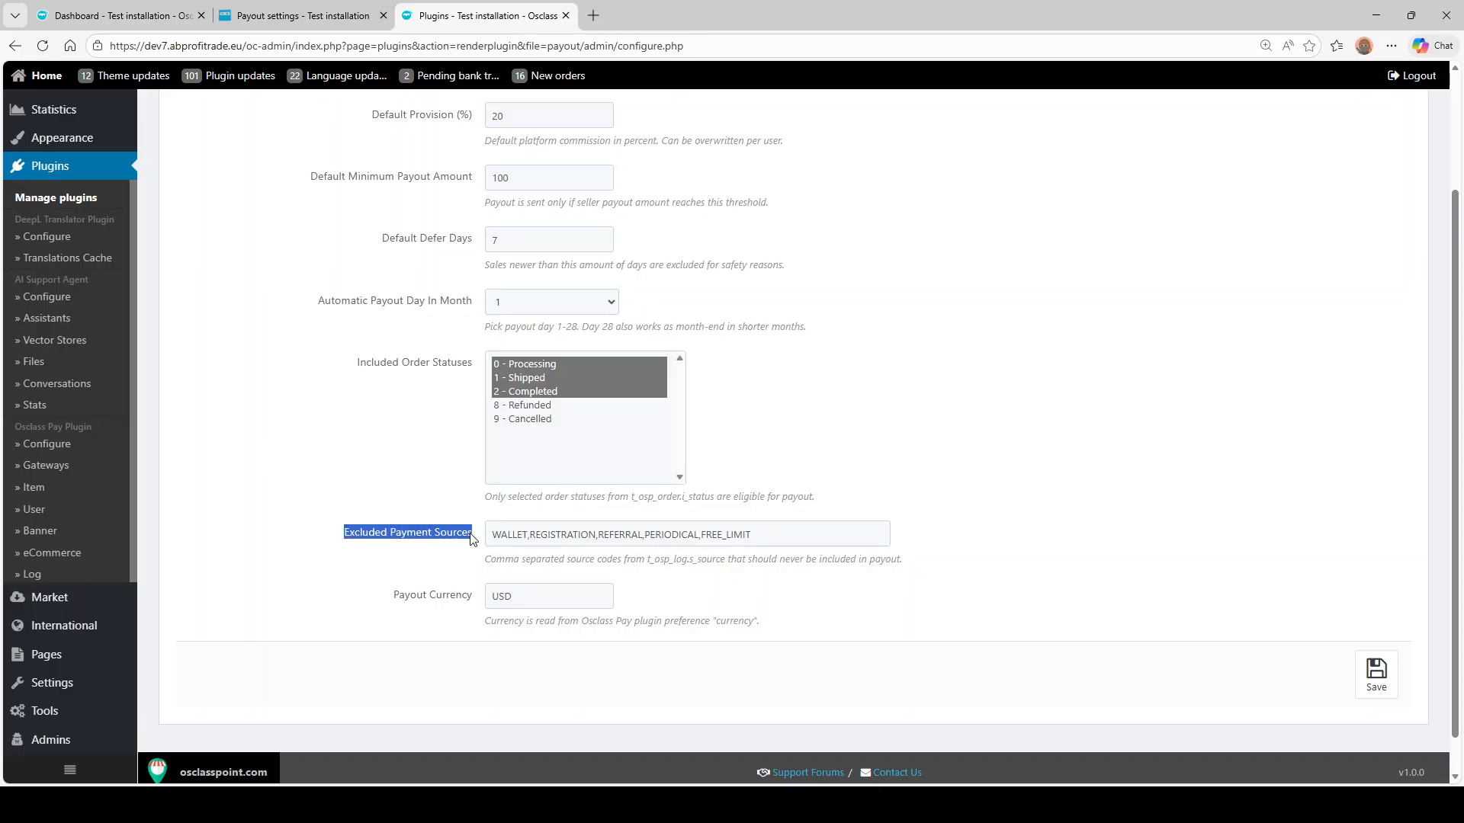
left_click(362, 564)
left_click(530, 535)
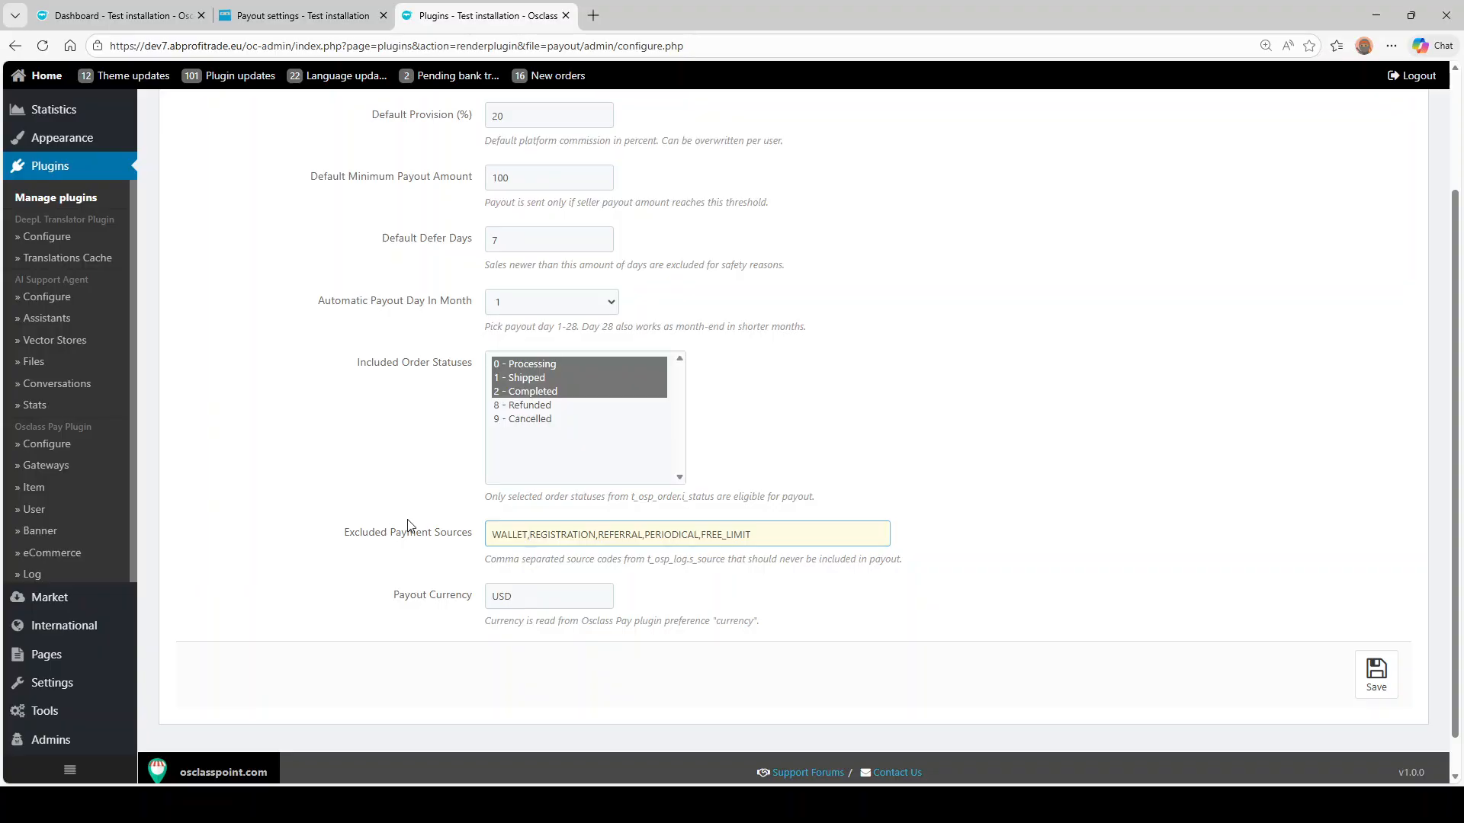
double_click(514, 589)
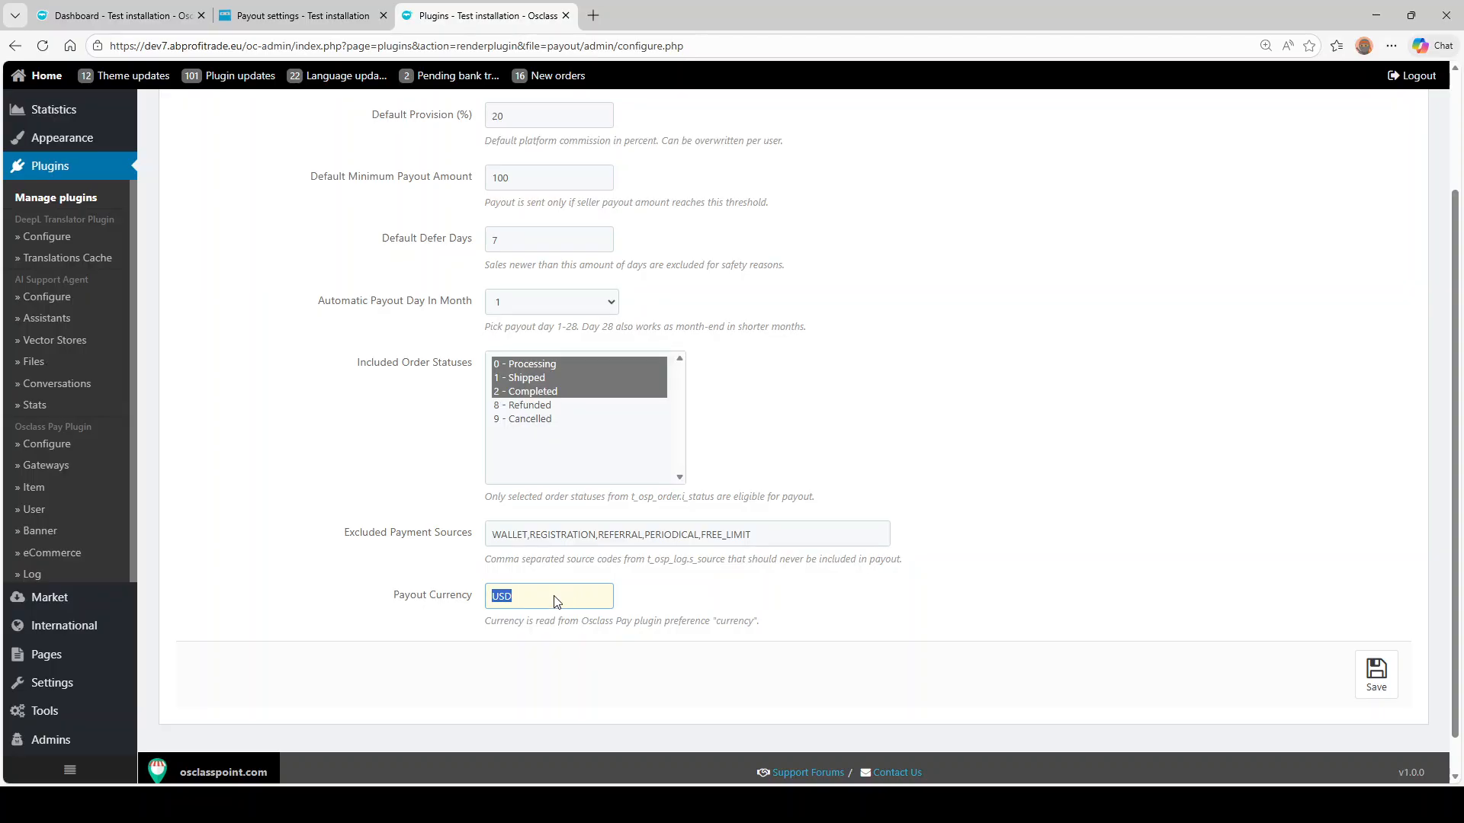
left_click(509, 603)
scroll(804, 541, "up", 3)
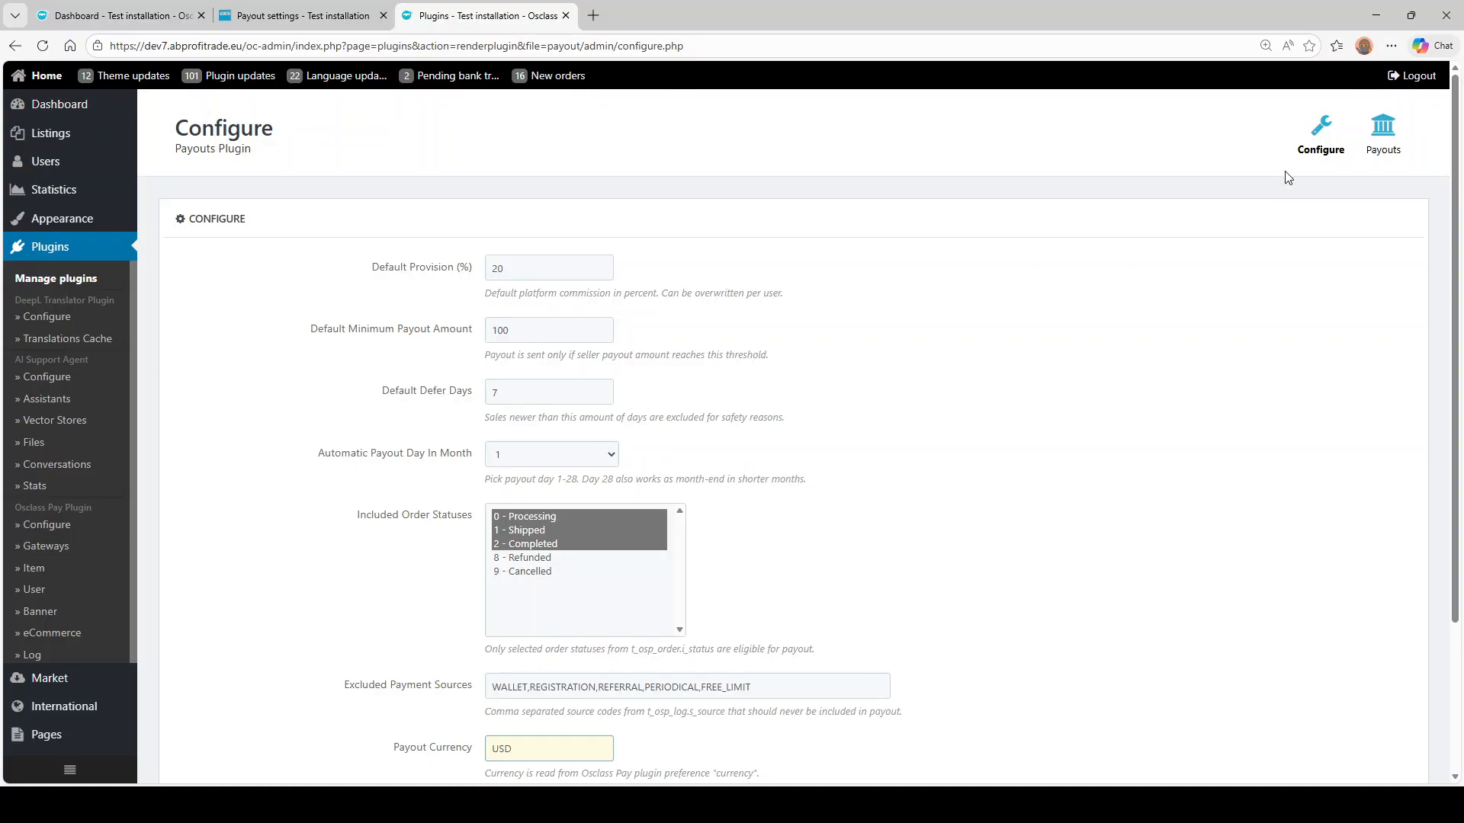
- Open seller #5's edit page from the payouts overview
left_click(1383, 134)
scroll(345, 404, "down", 4)
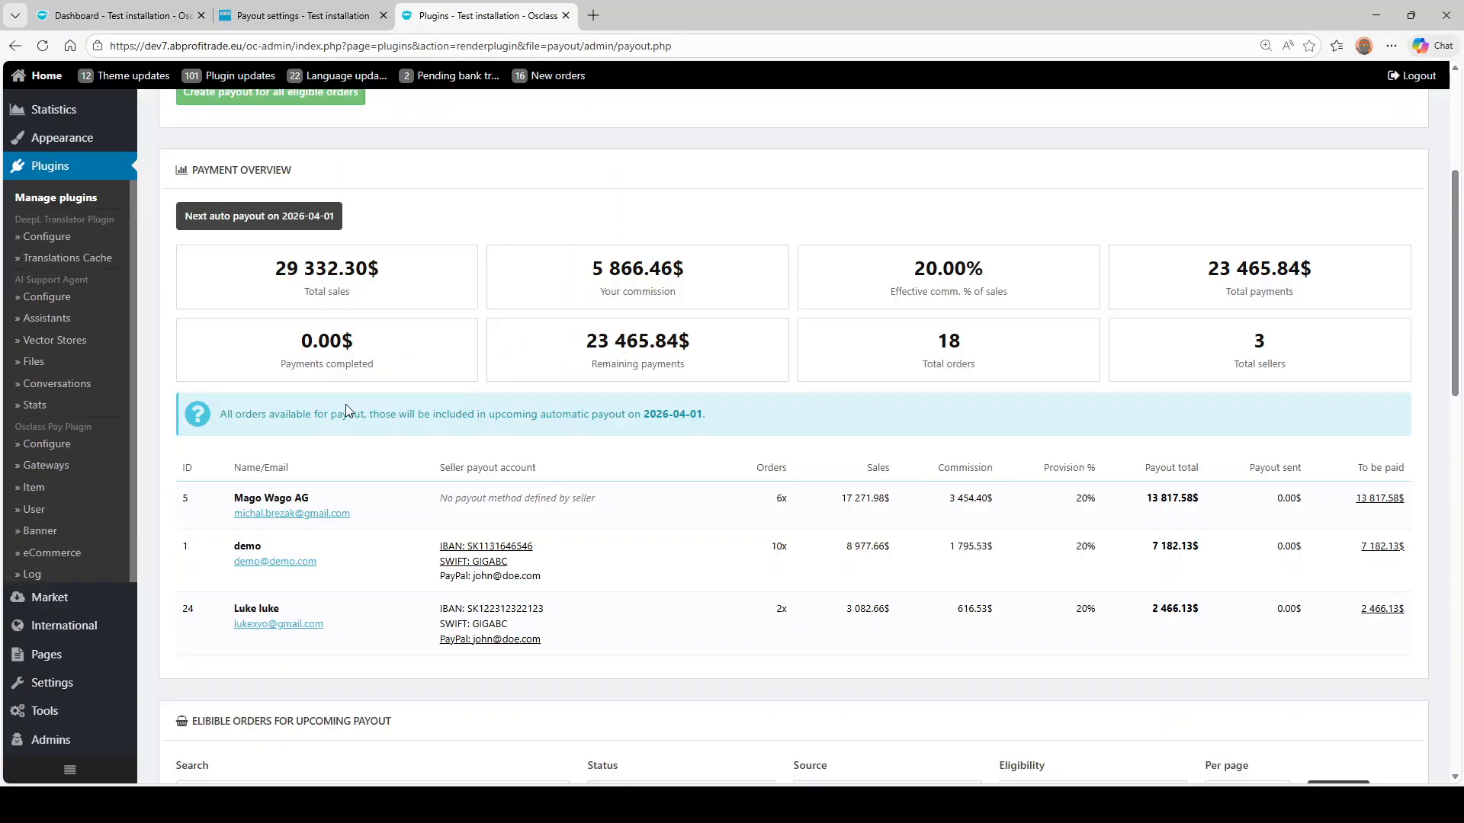
left_click(285, 497)
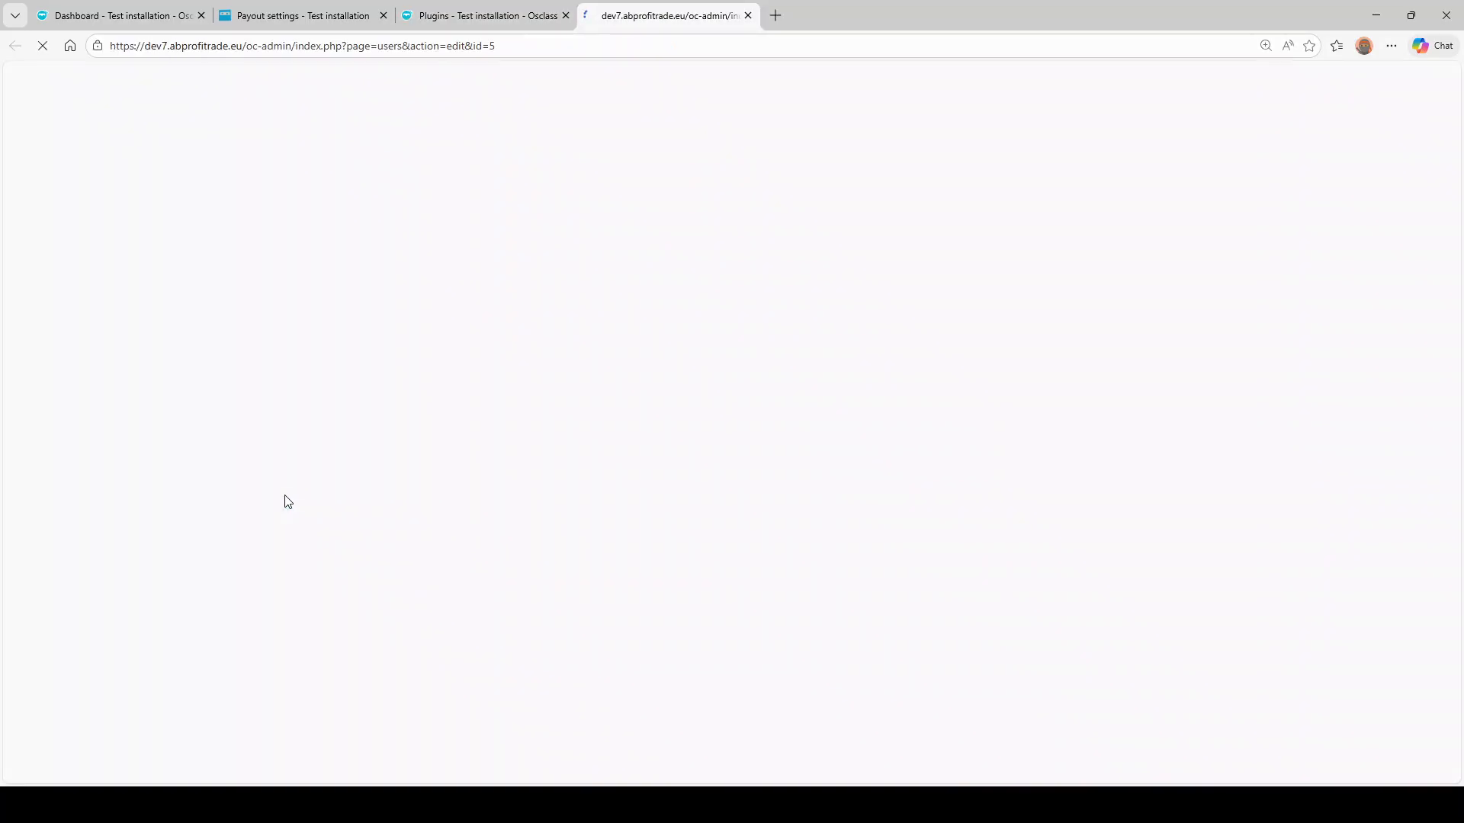
scroll(702, 333, "down", 15)
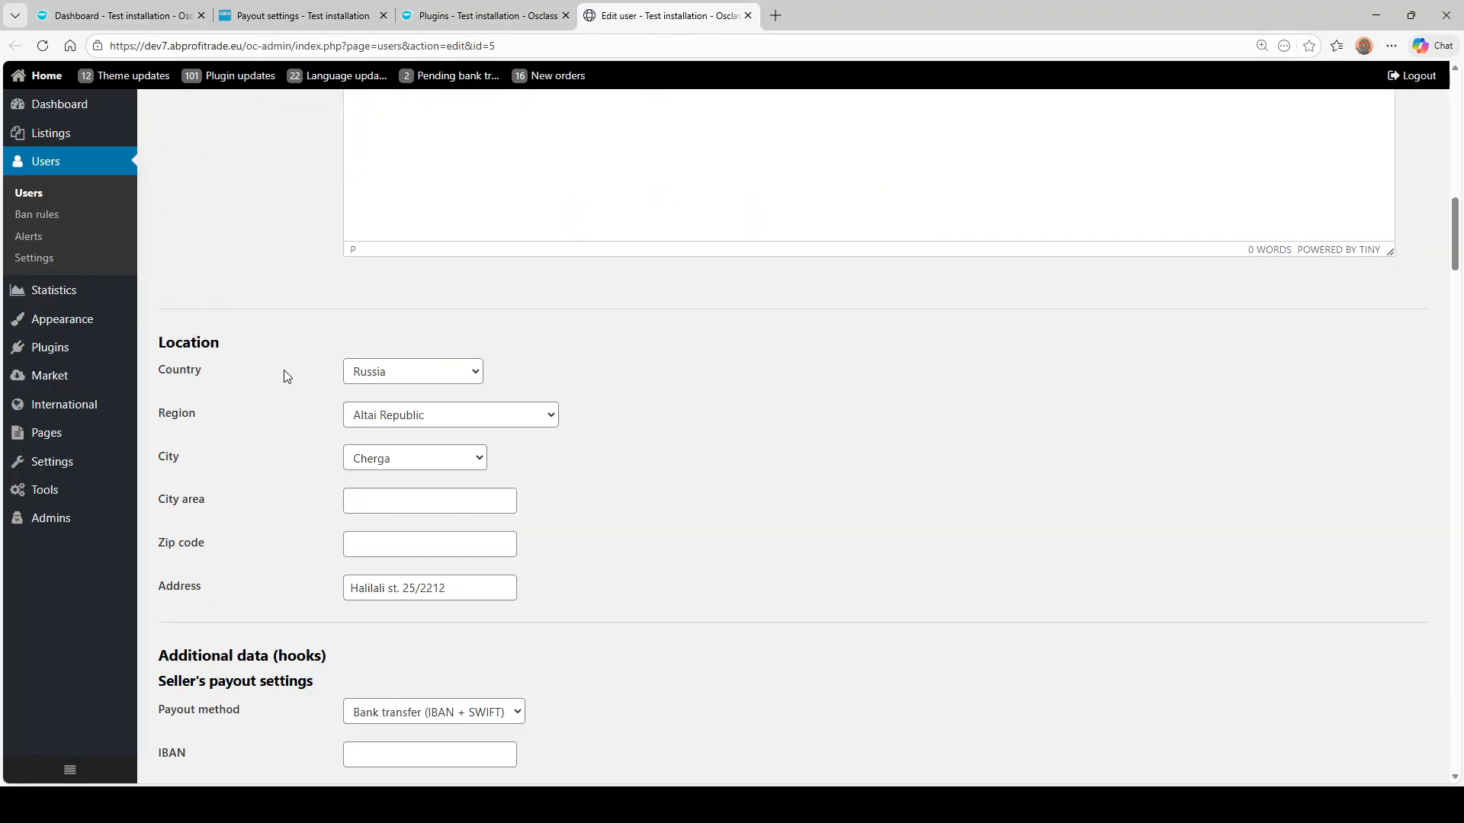
scroll(284, 374, "down", 6)
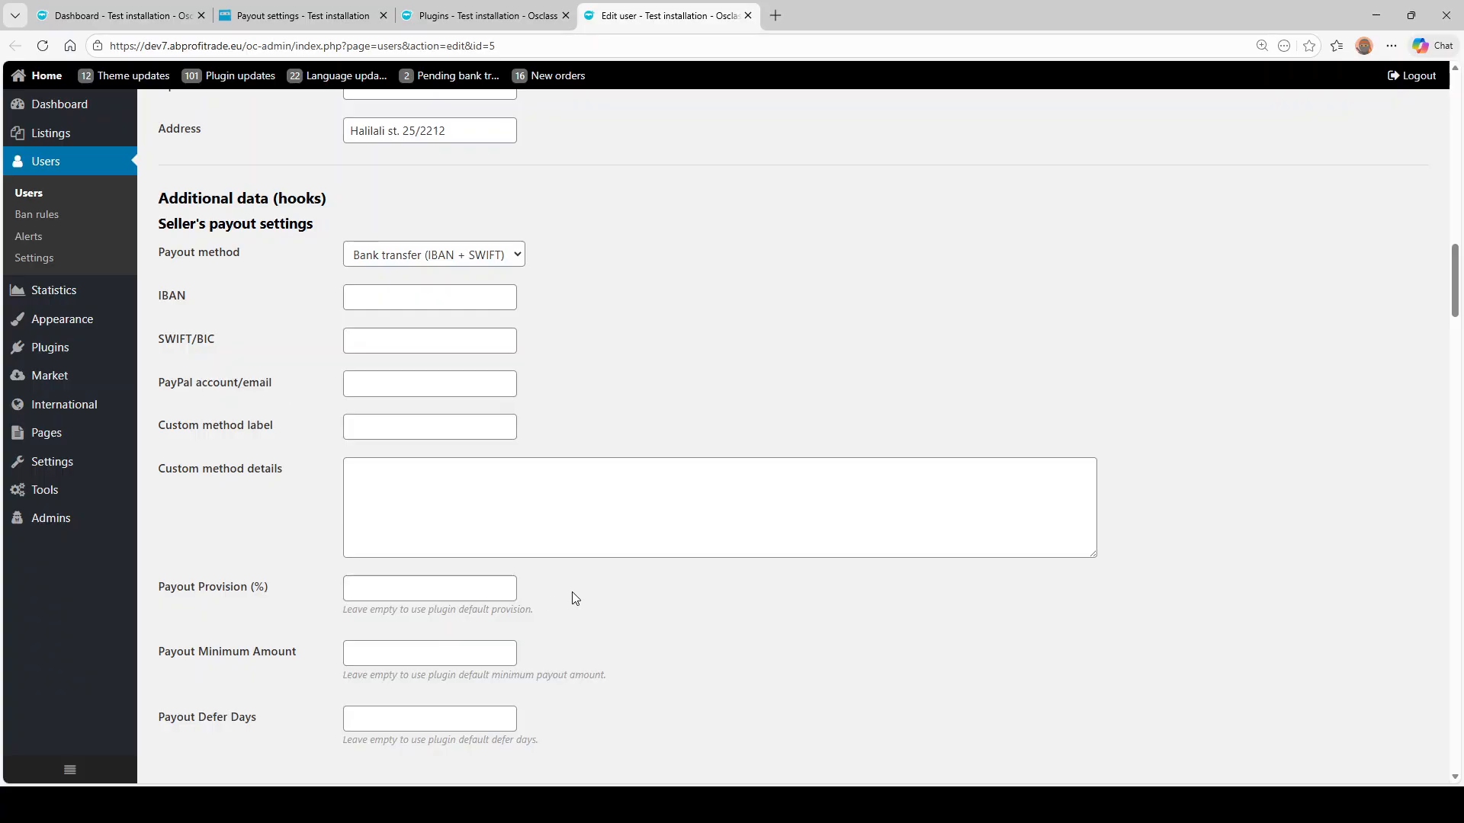
- Set seller #5's payout provision to 5%, minimum payout 50 and defer days 3
left_click(458, 590)
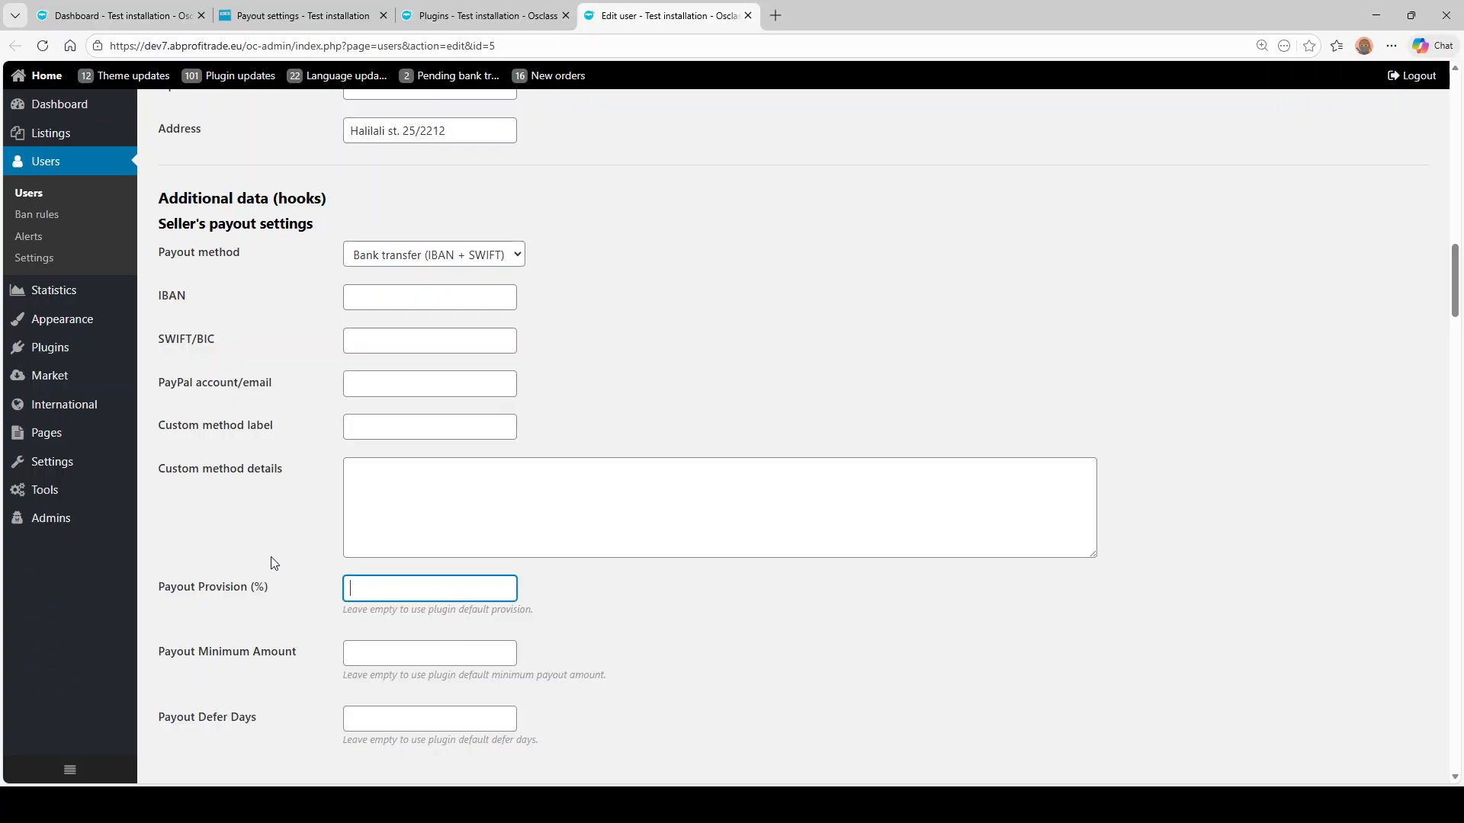
type("5")
left_click(459, 651)
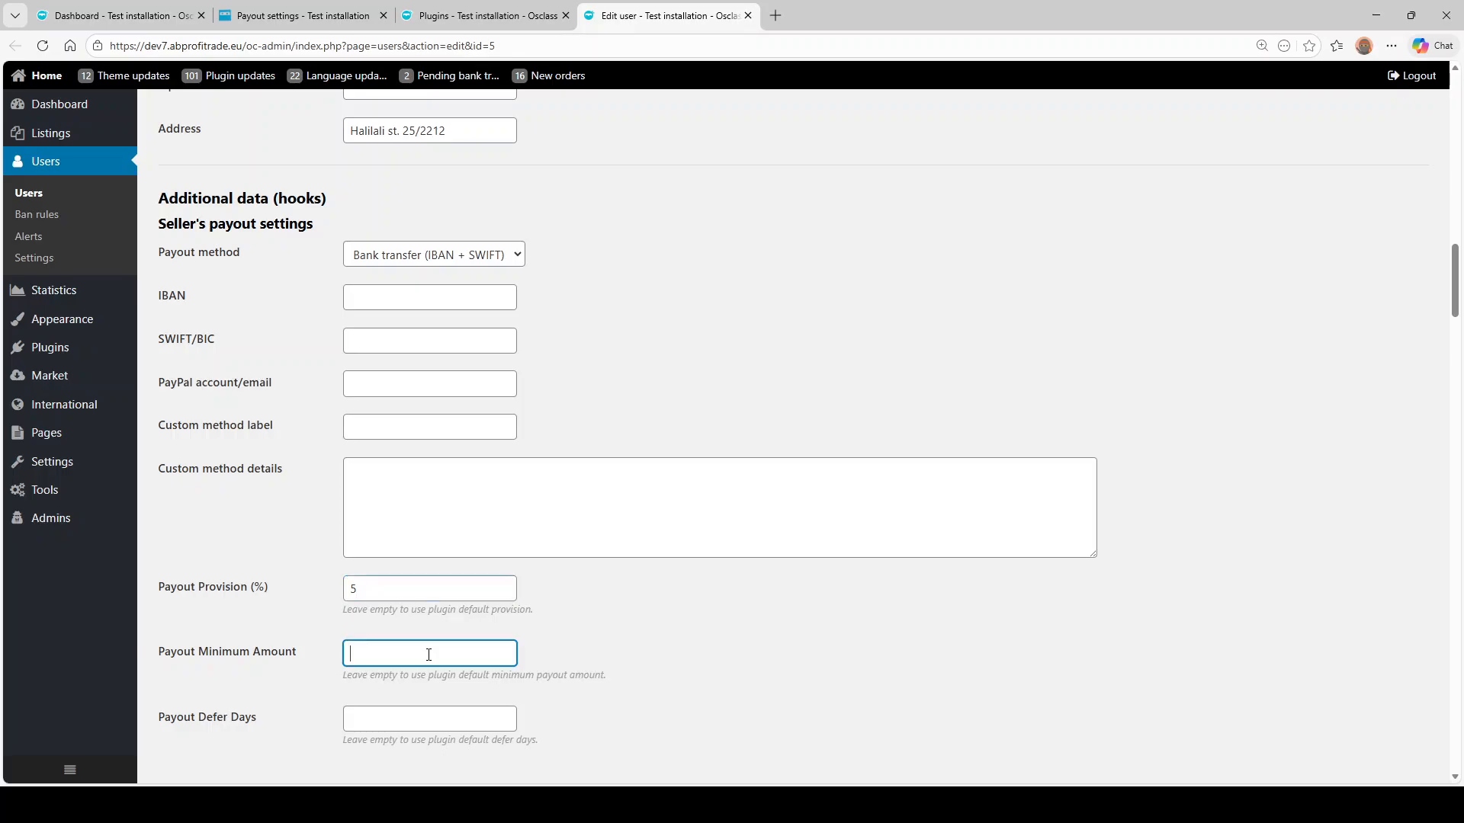
scroll(427, 657, "down", 2)
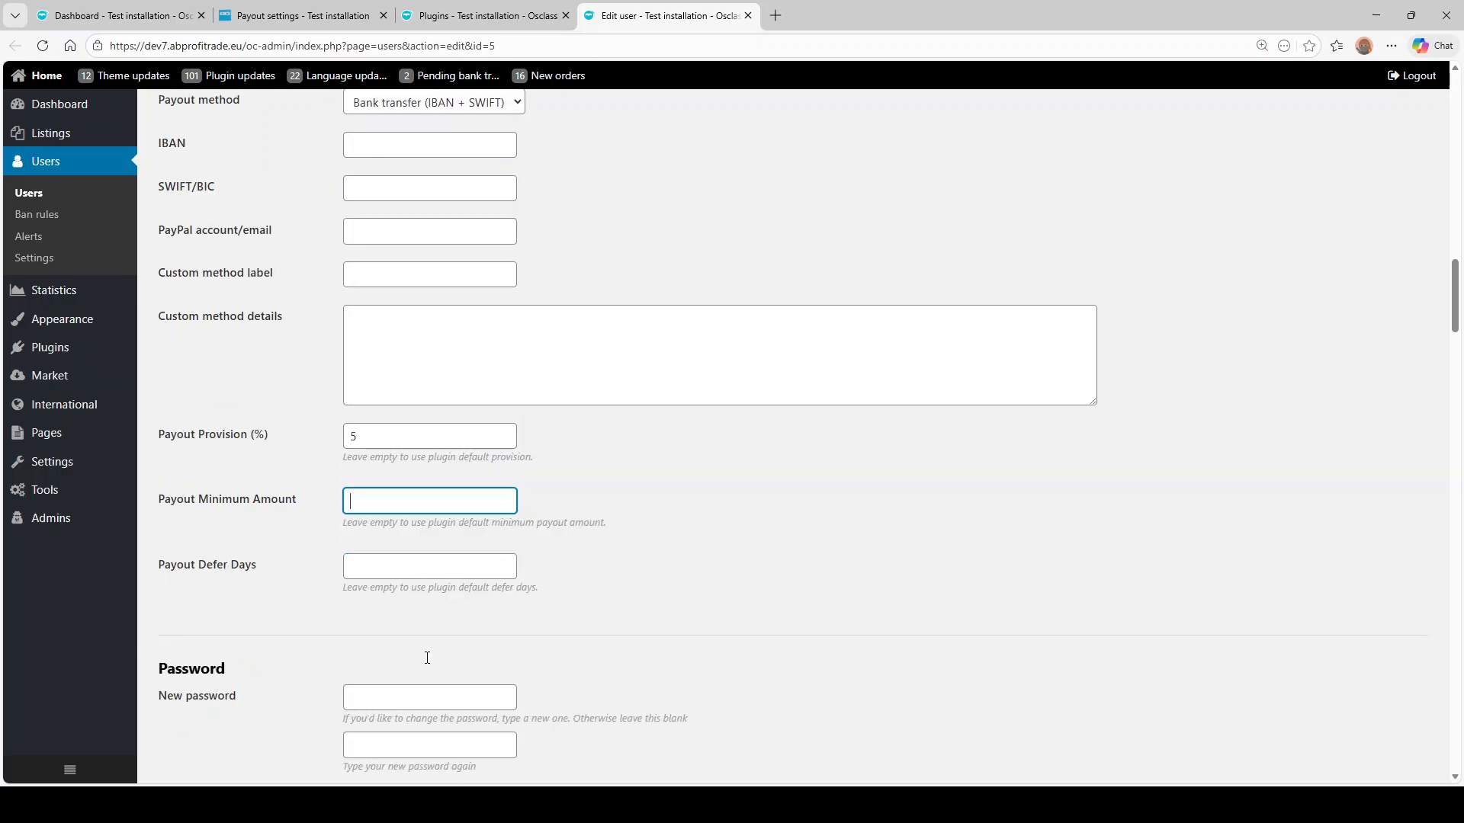
type("50")
left_click(426, 565)
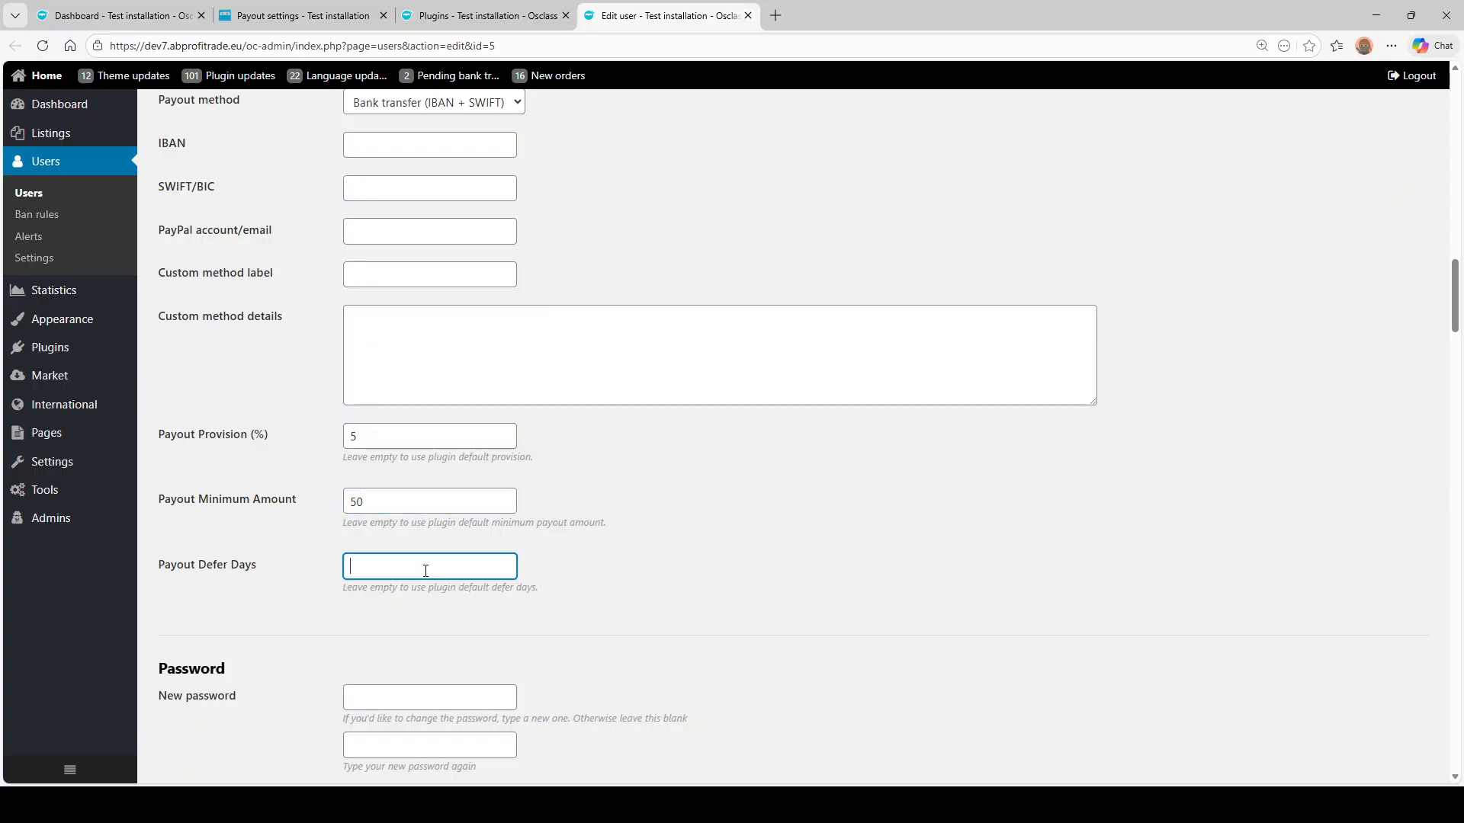
type("3")
scroll(469, 518, "down", 2)
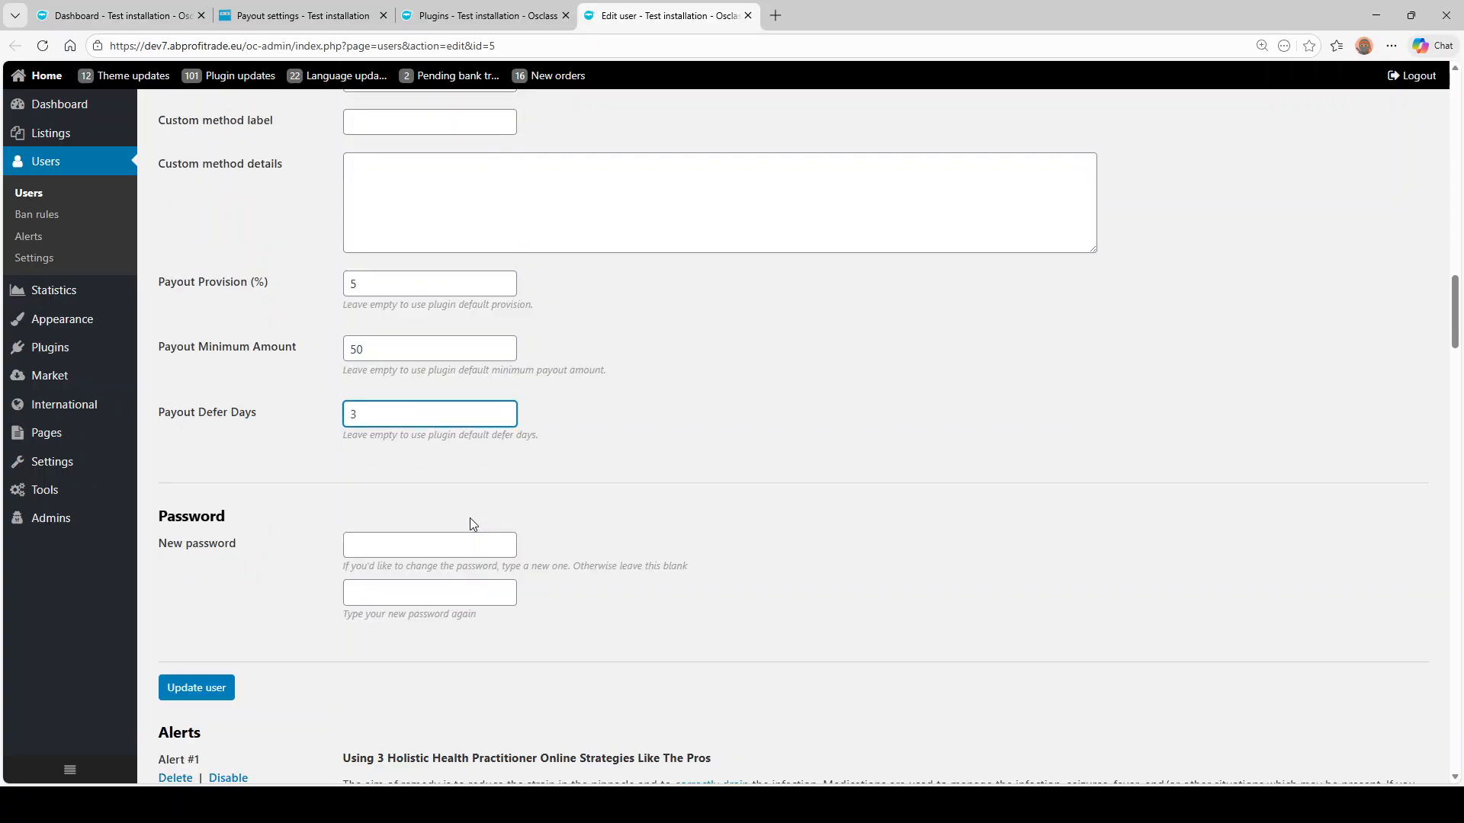
scroll(427, 387, "up", 4)
- Enter the seller's IBAN, SWIFT/BIC code and PayPal e-mail address
left_click(389, 292)
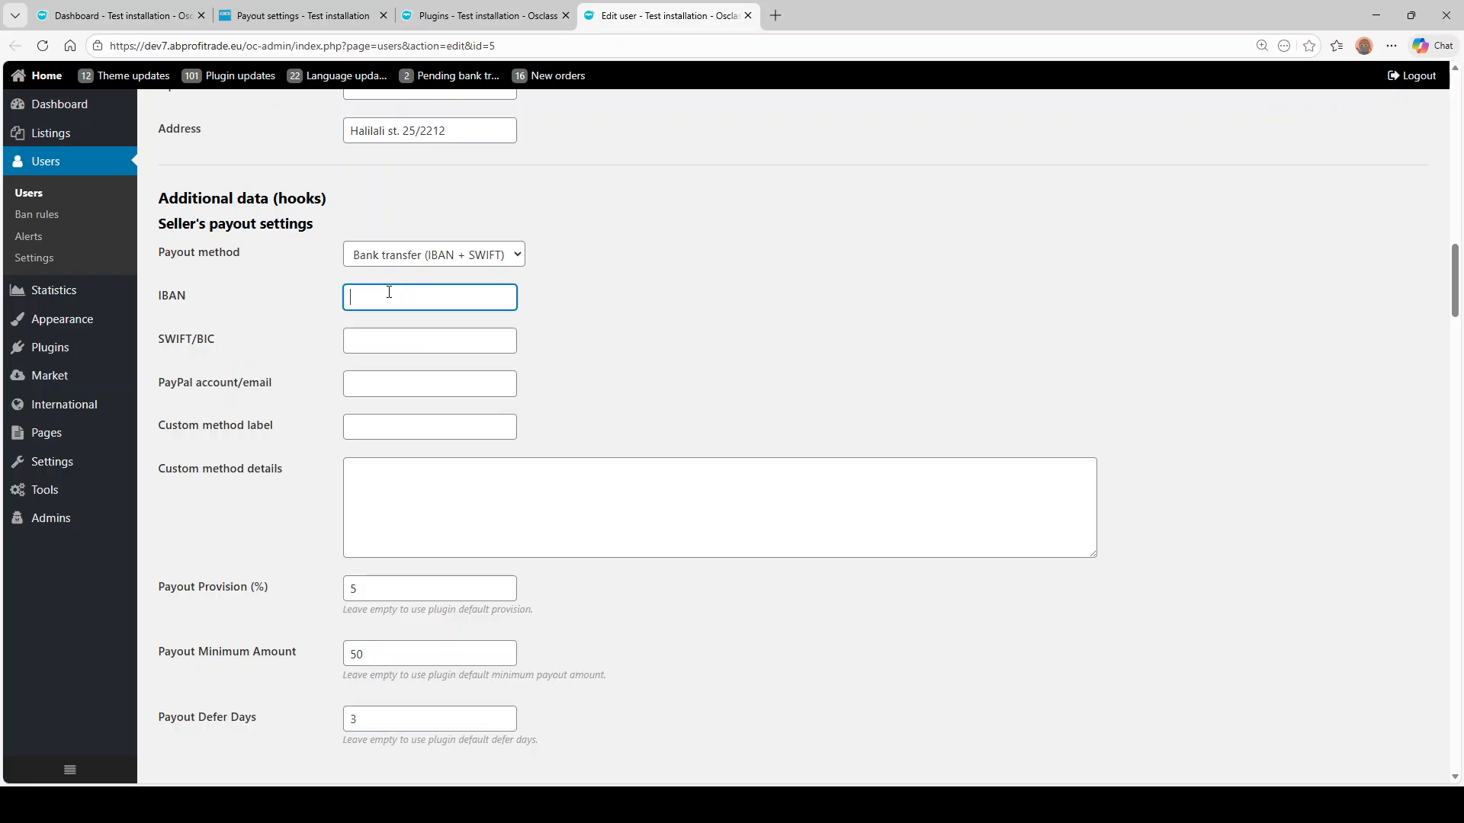
type("SK1231231231")
left_click(431, 340)
type("GIG")
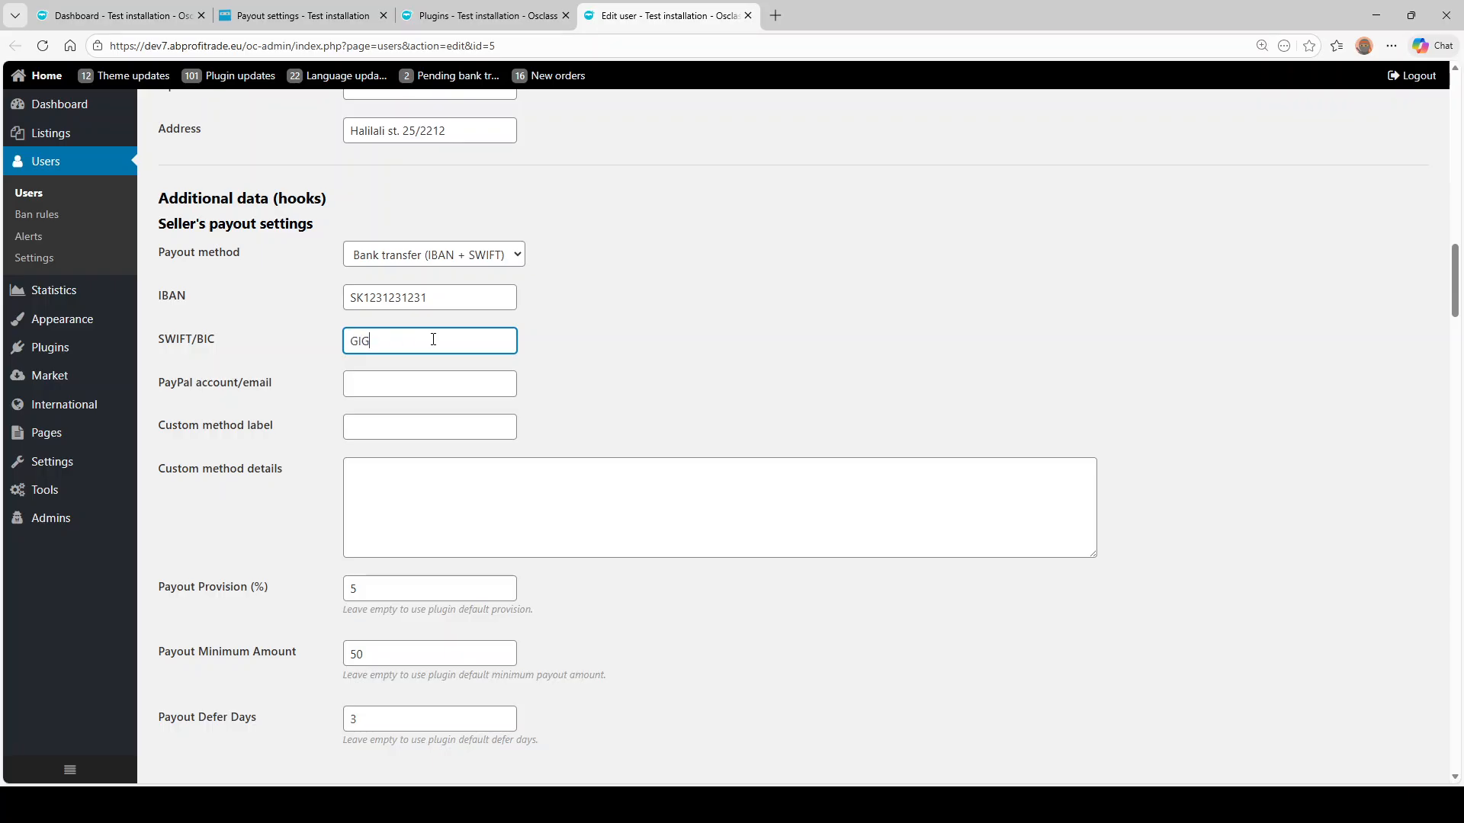
type("Abc")
left_click(422, 379)
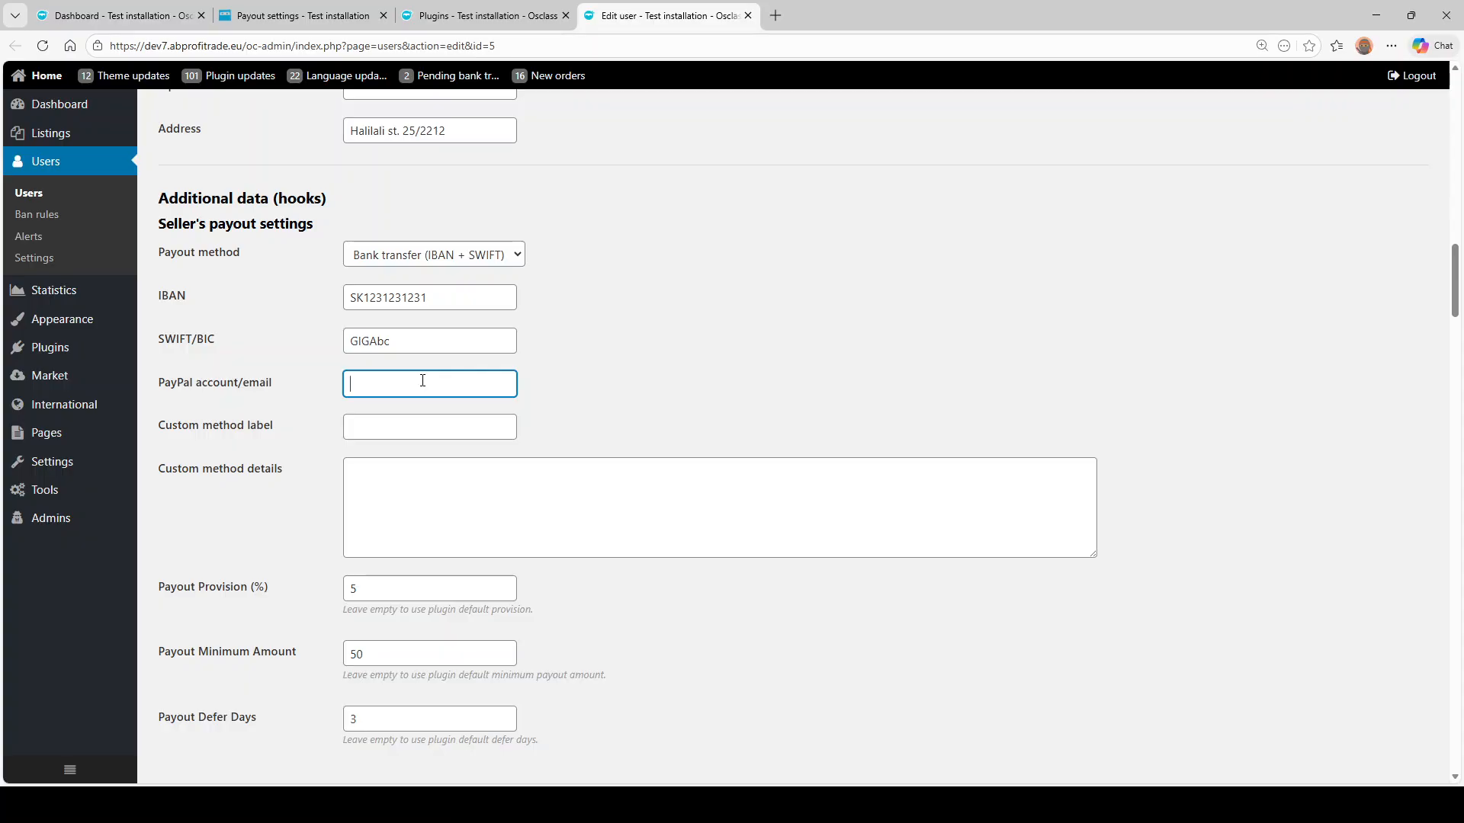
type("john@doe.com")
key("Tab")
scroll(532, 402, "down", 4)
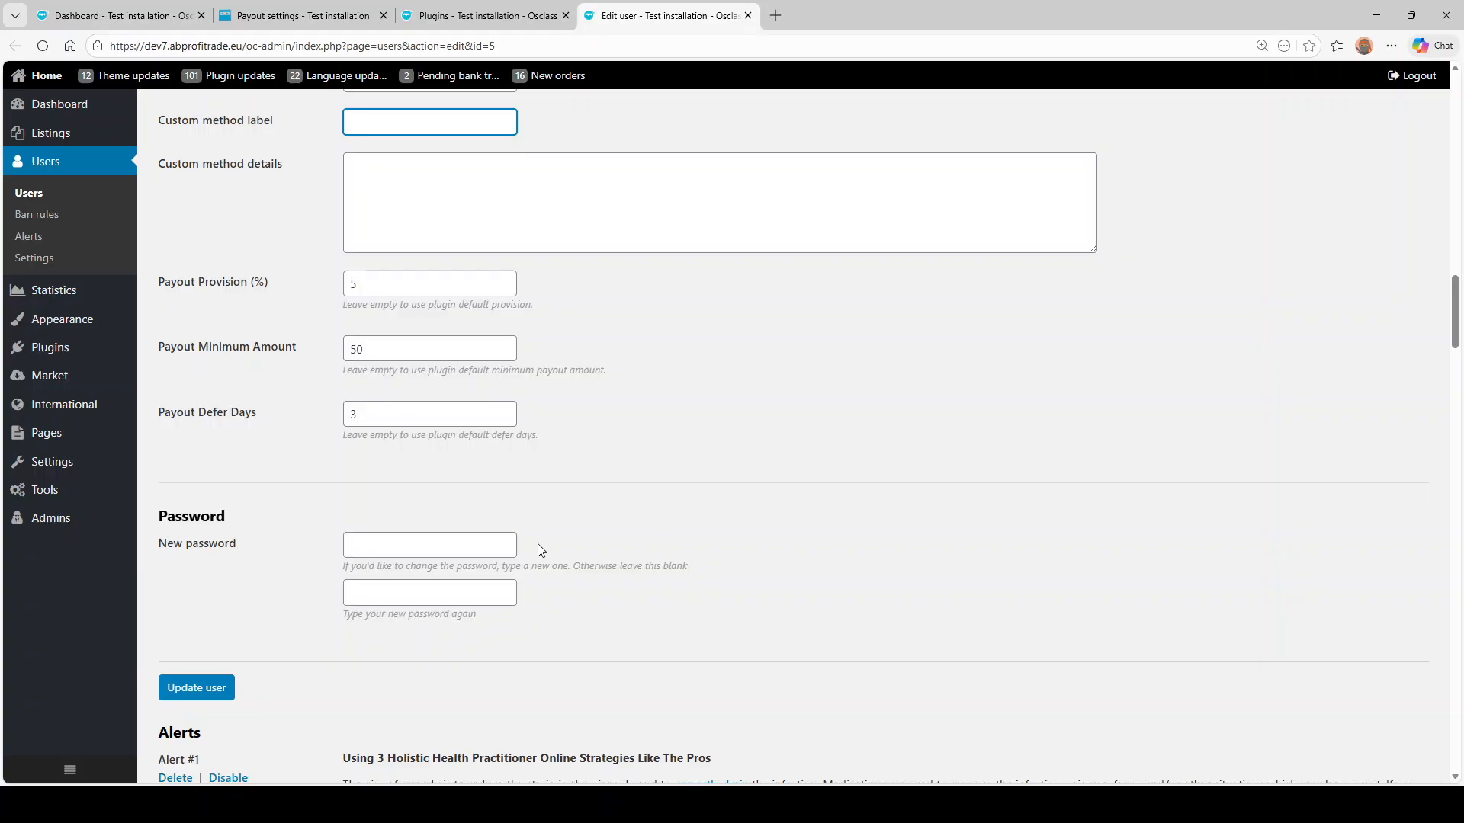
left_click(197, 687)
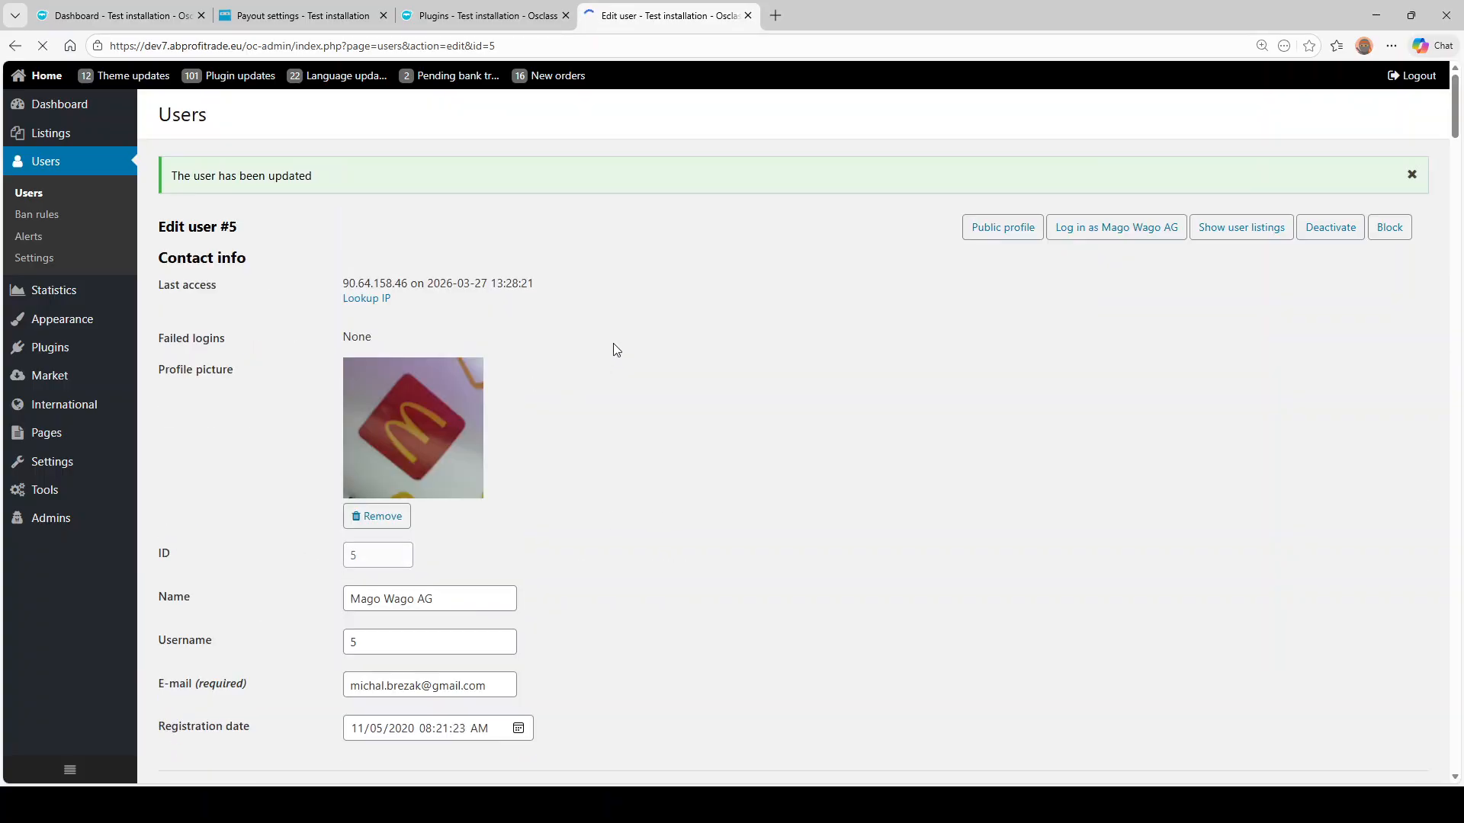
scroll(553, 421, "down", 20)
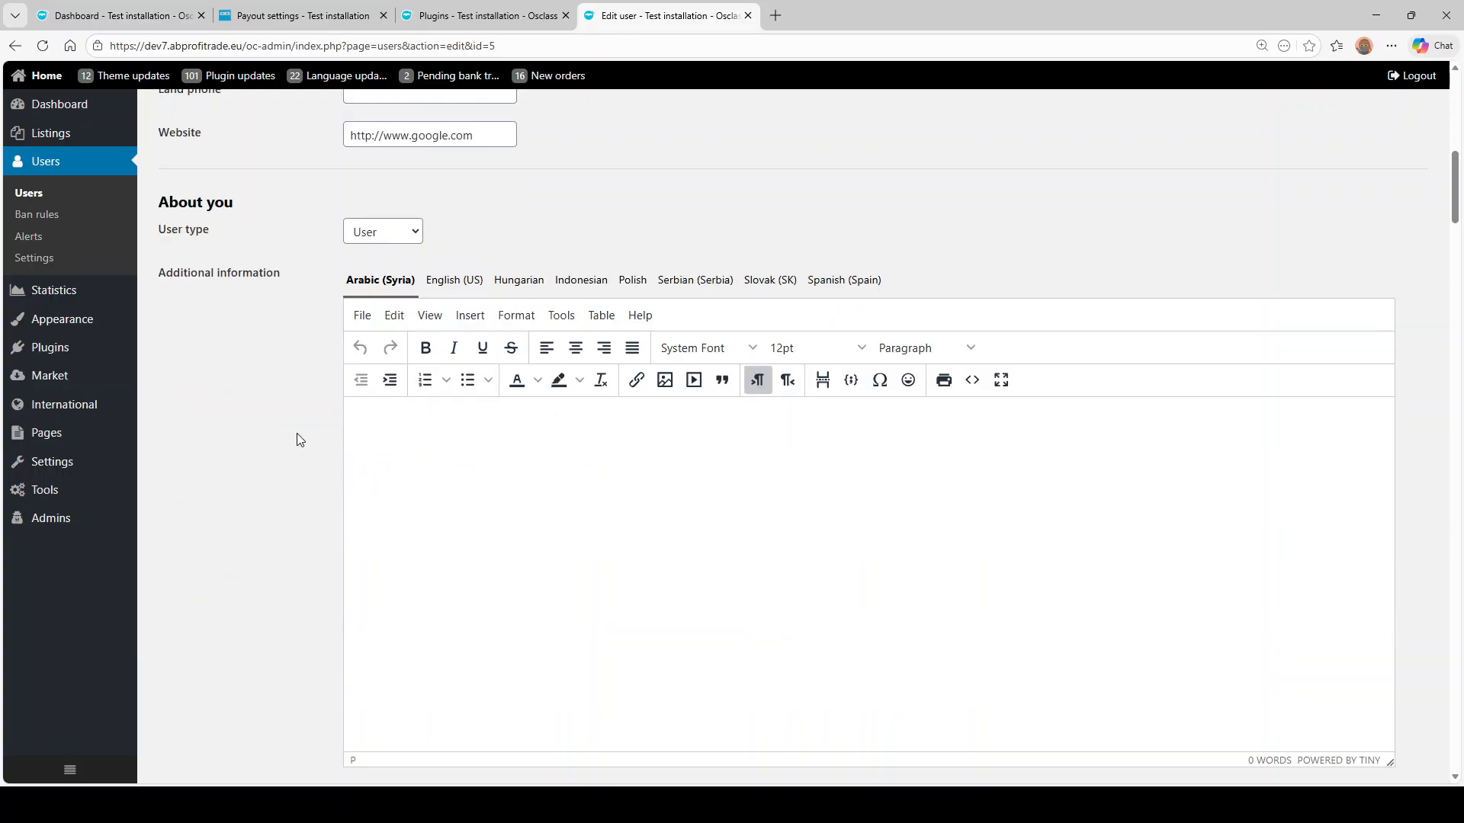
scroll(287, 457, "down", 6)
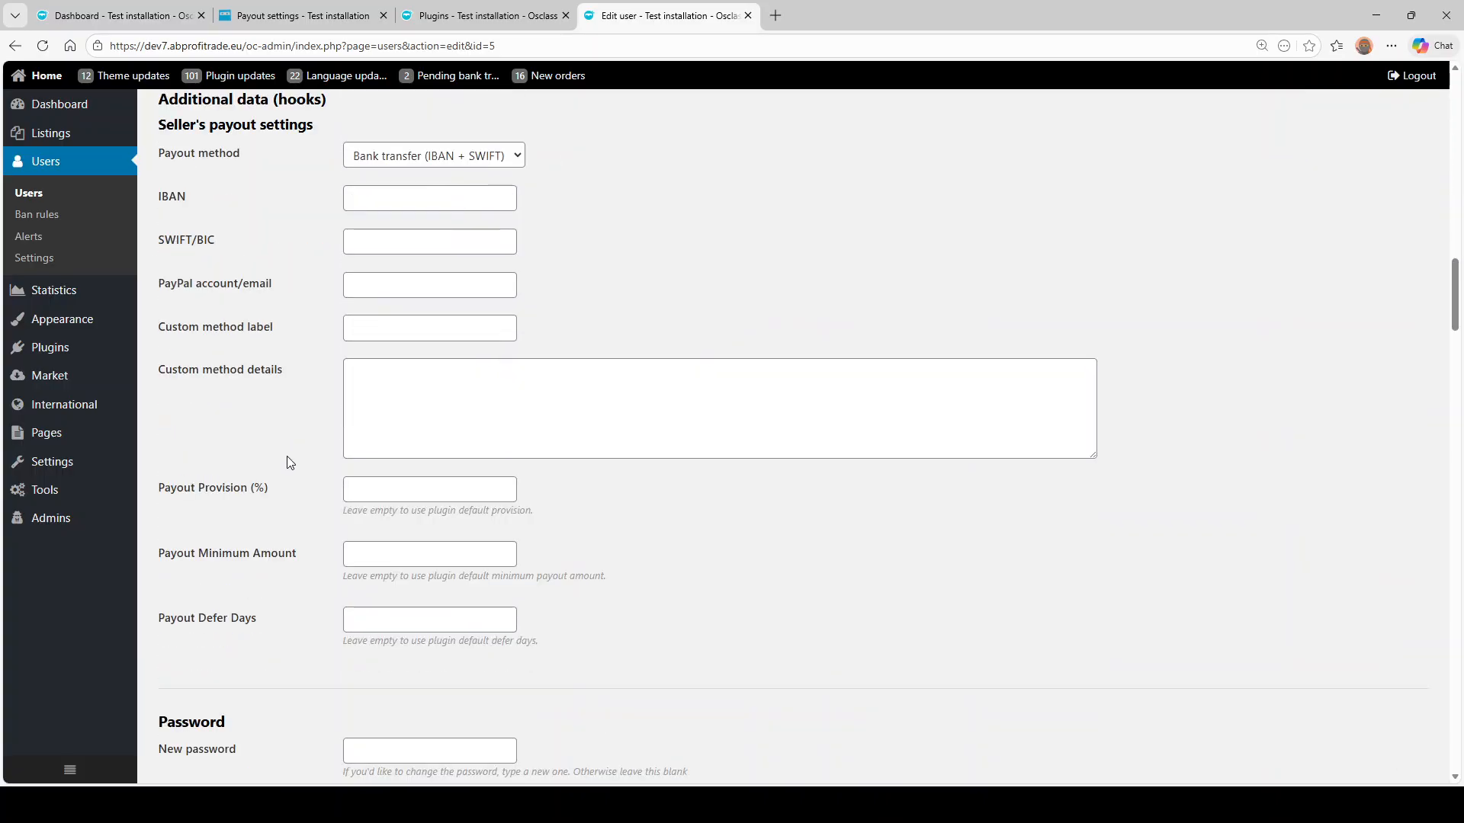
scroll(288, 457, "up", 4)
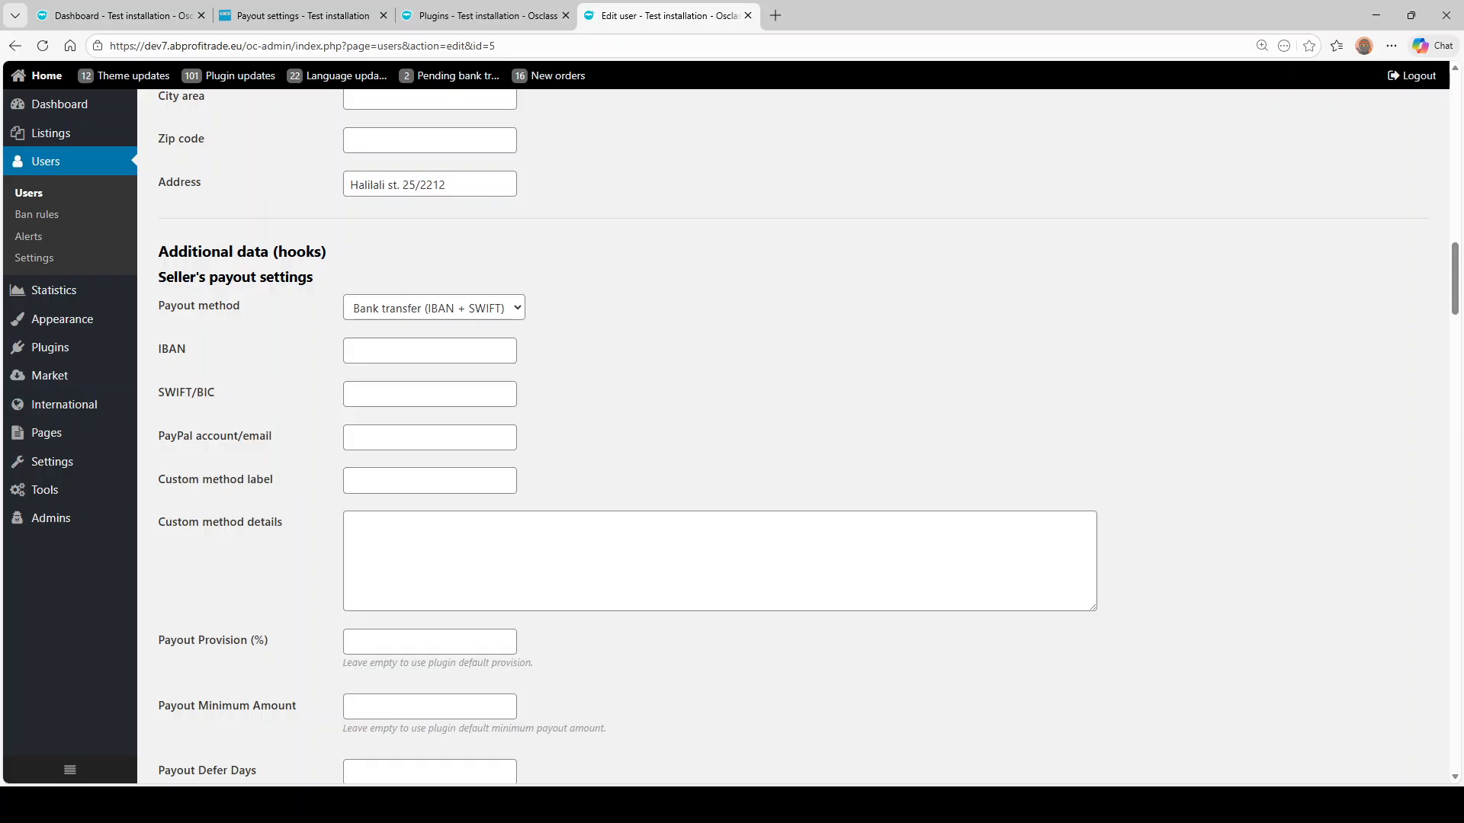
scroll(510, 304, "up", 12)
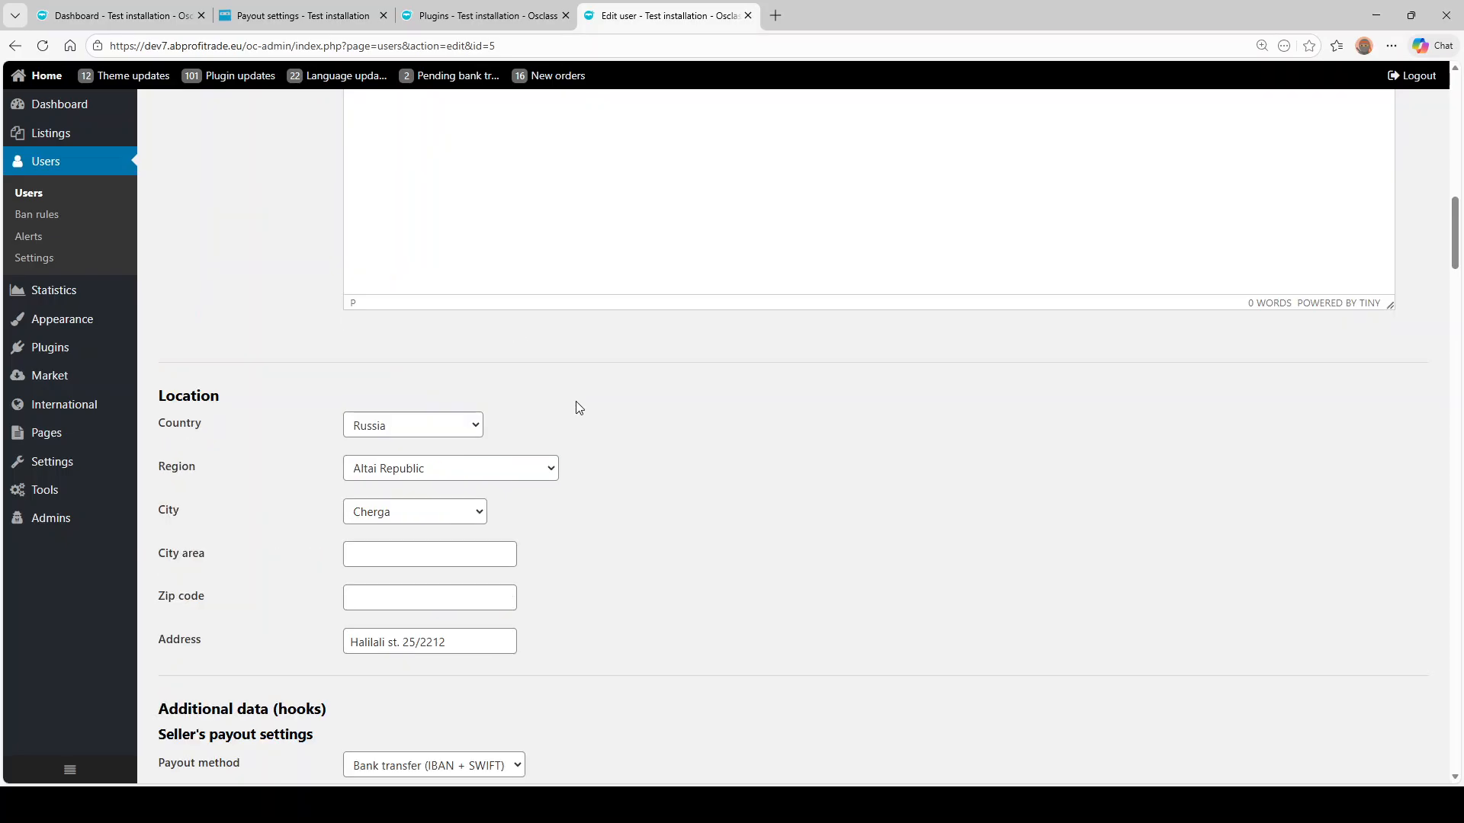
scroll(579, 408, "up", 10)
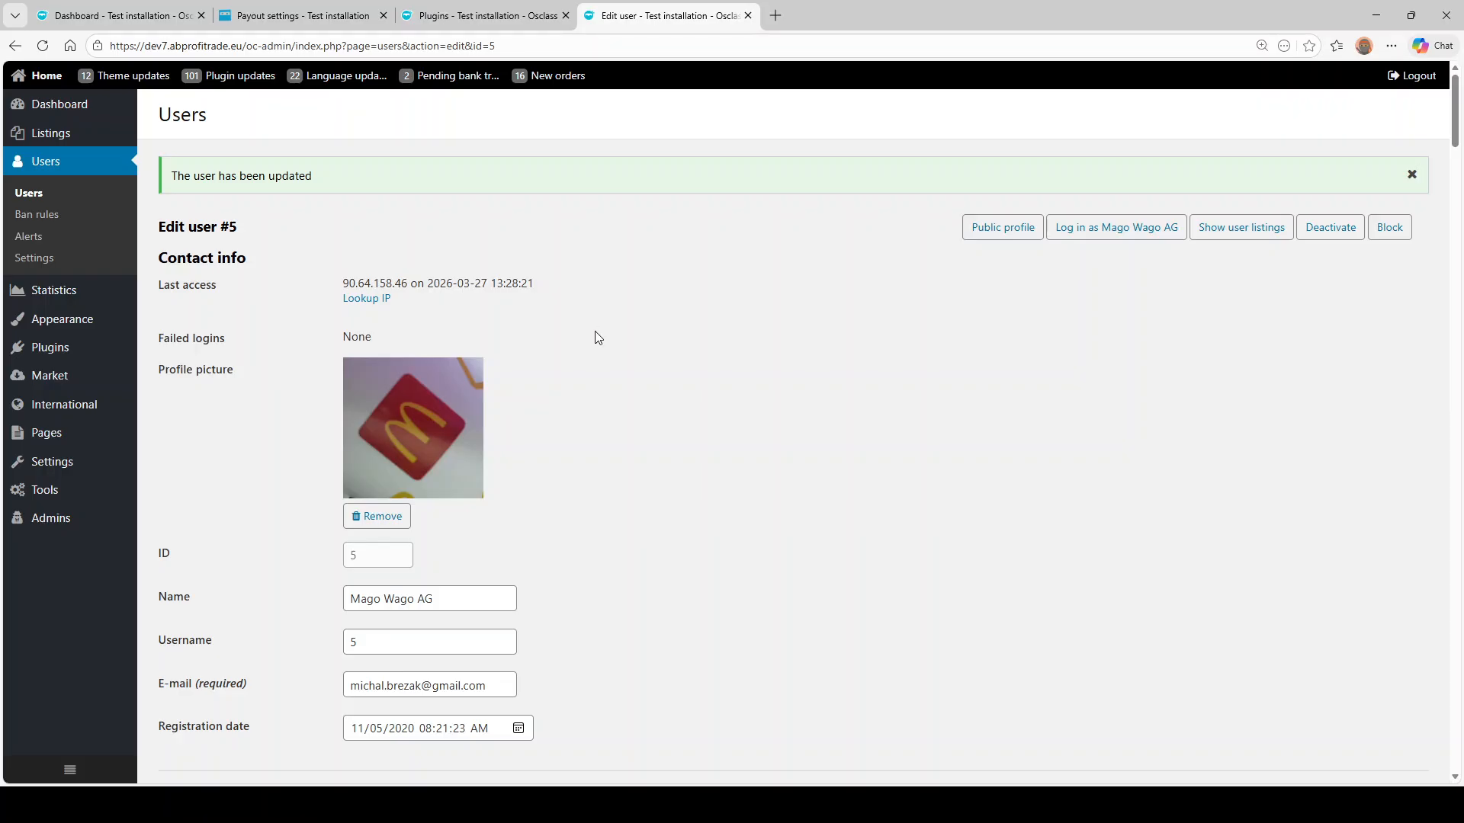
scroll(598, 340, "down", 15)
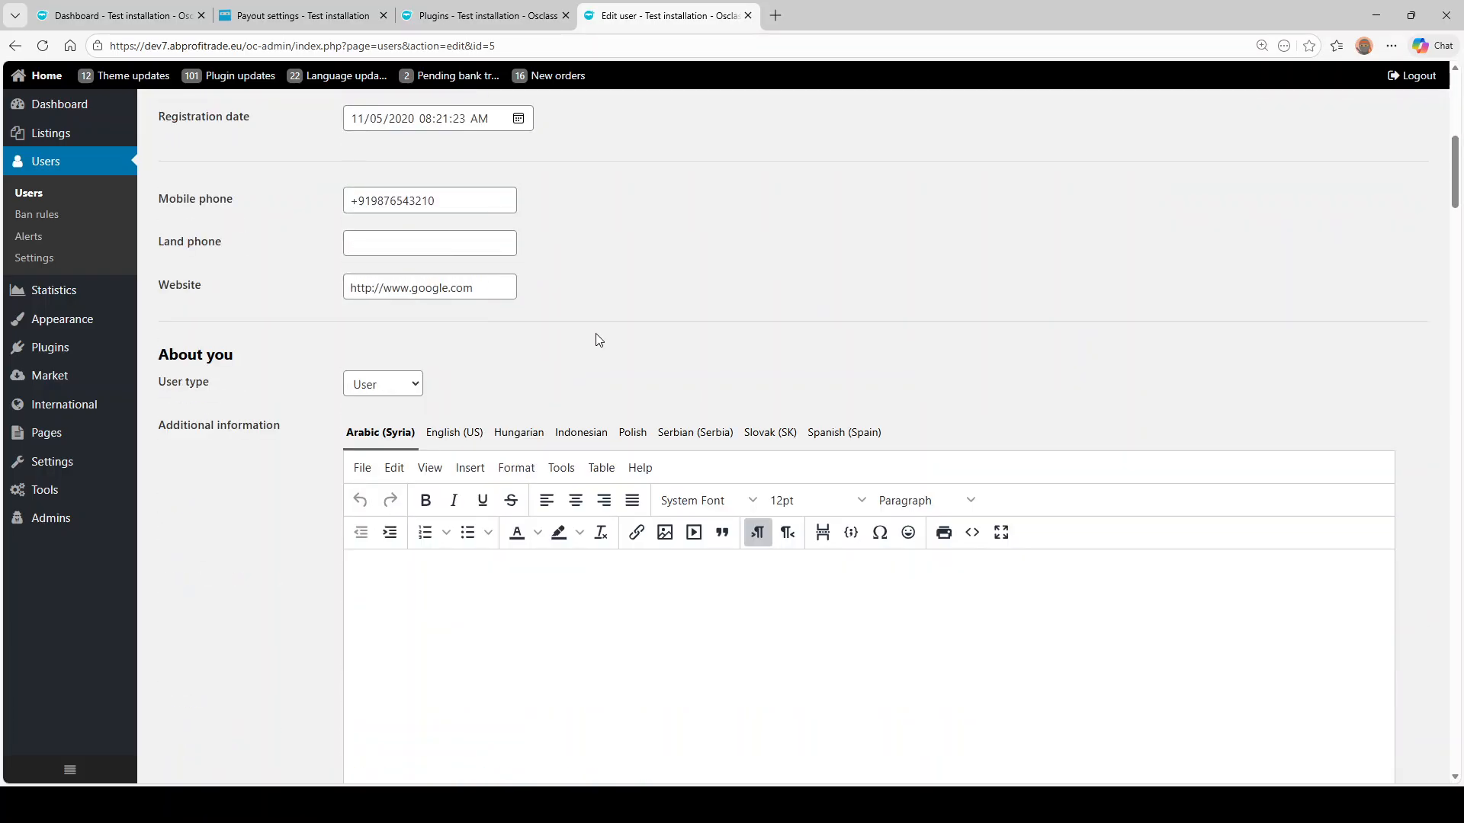
scroll(313, 386, "down", 4)
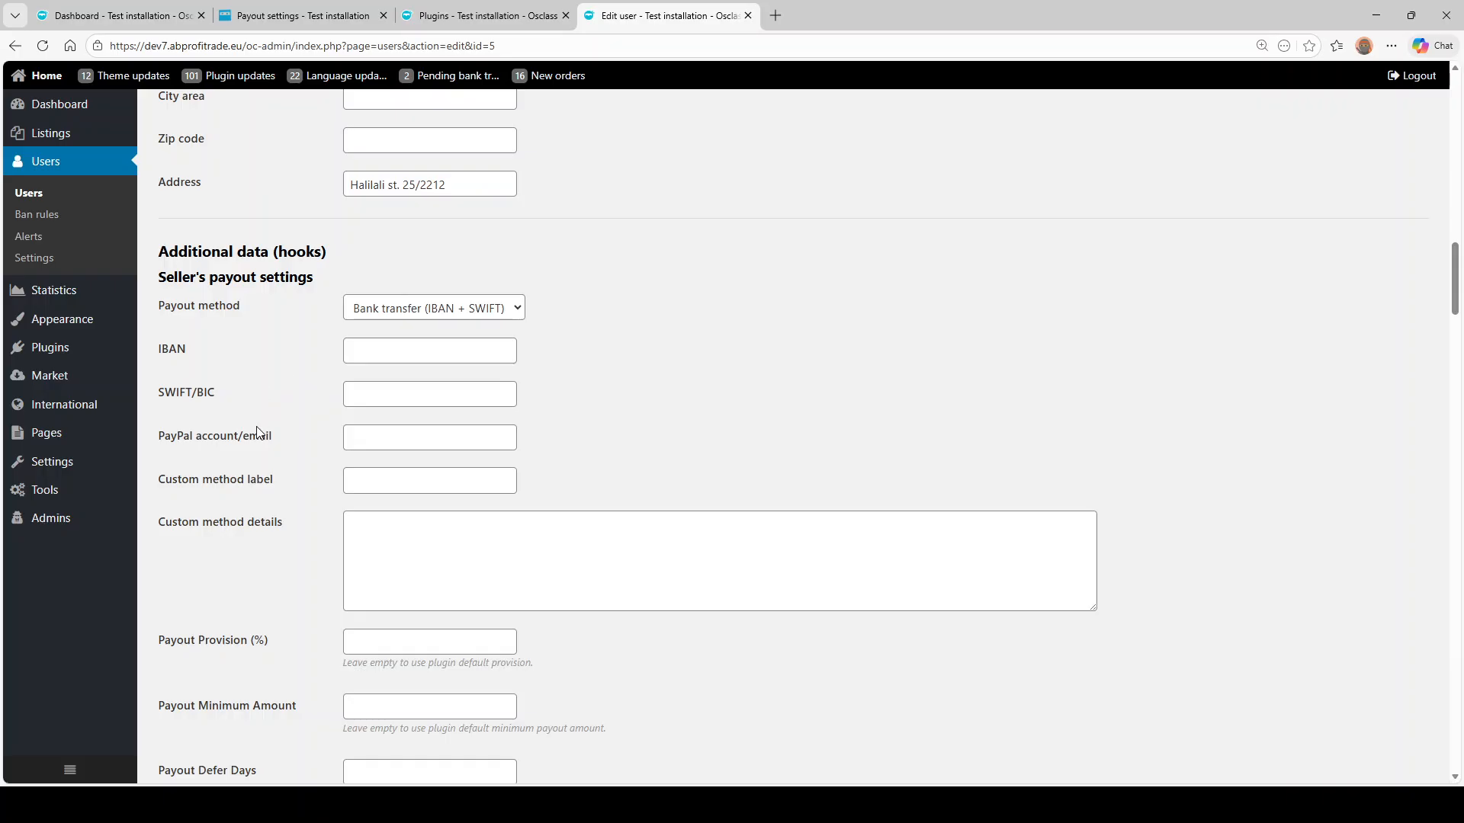
scroll(260, 432, "up", 4)
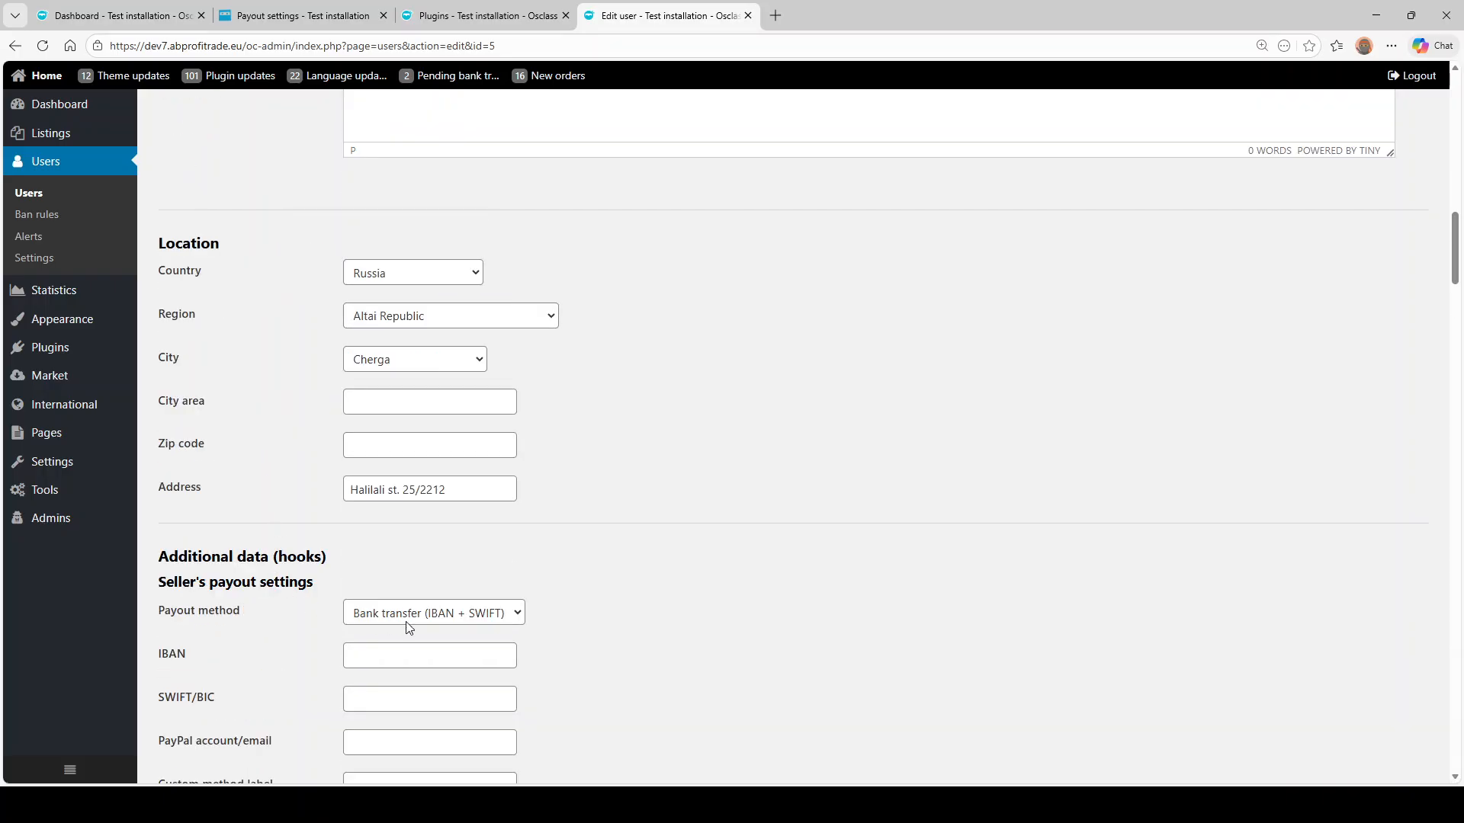
scroll(285, 587, "up", 6)
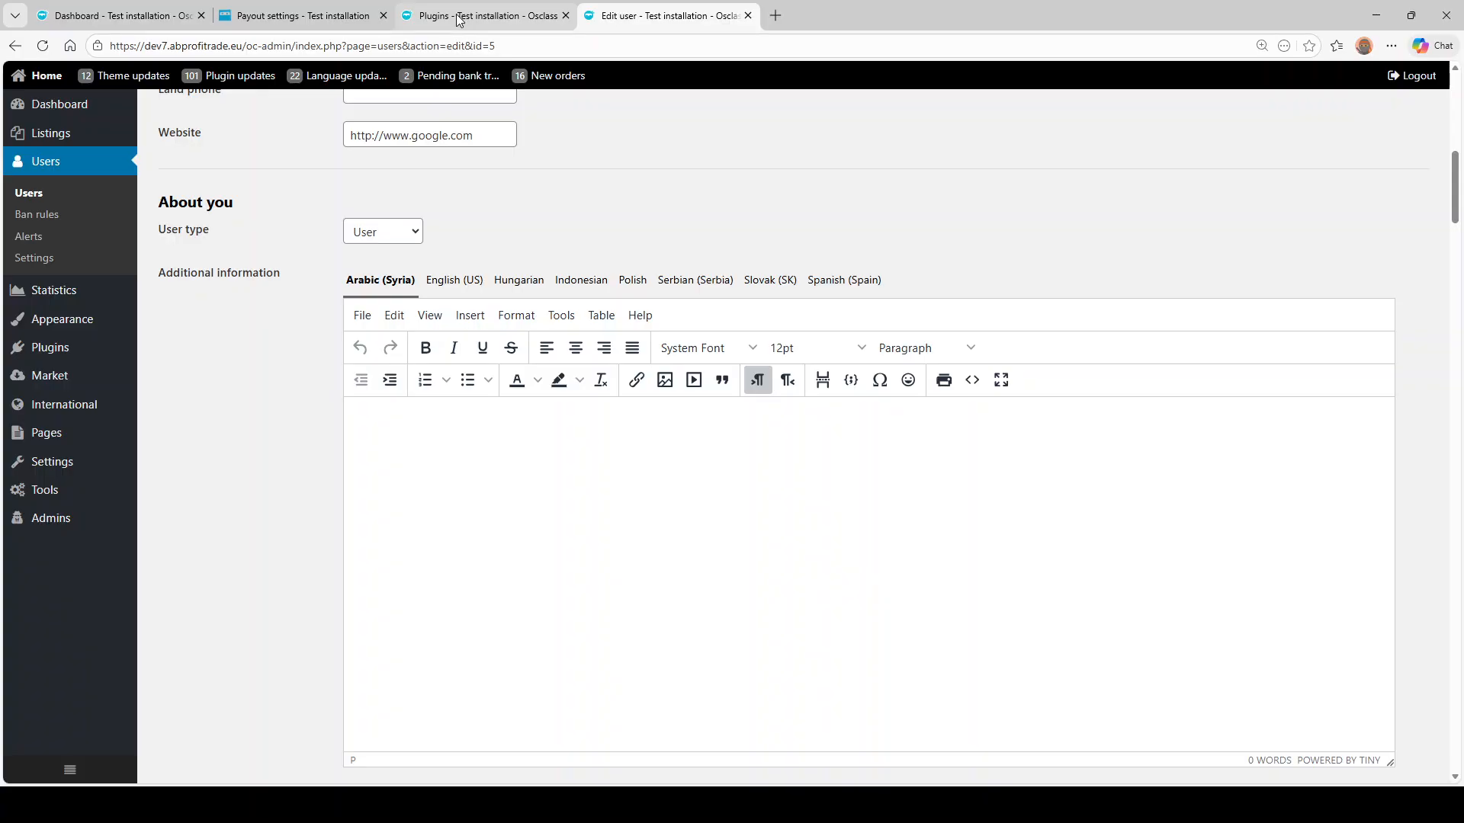
scroll(245, 255, "down", 12)
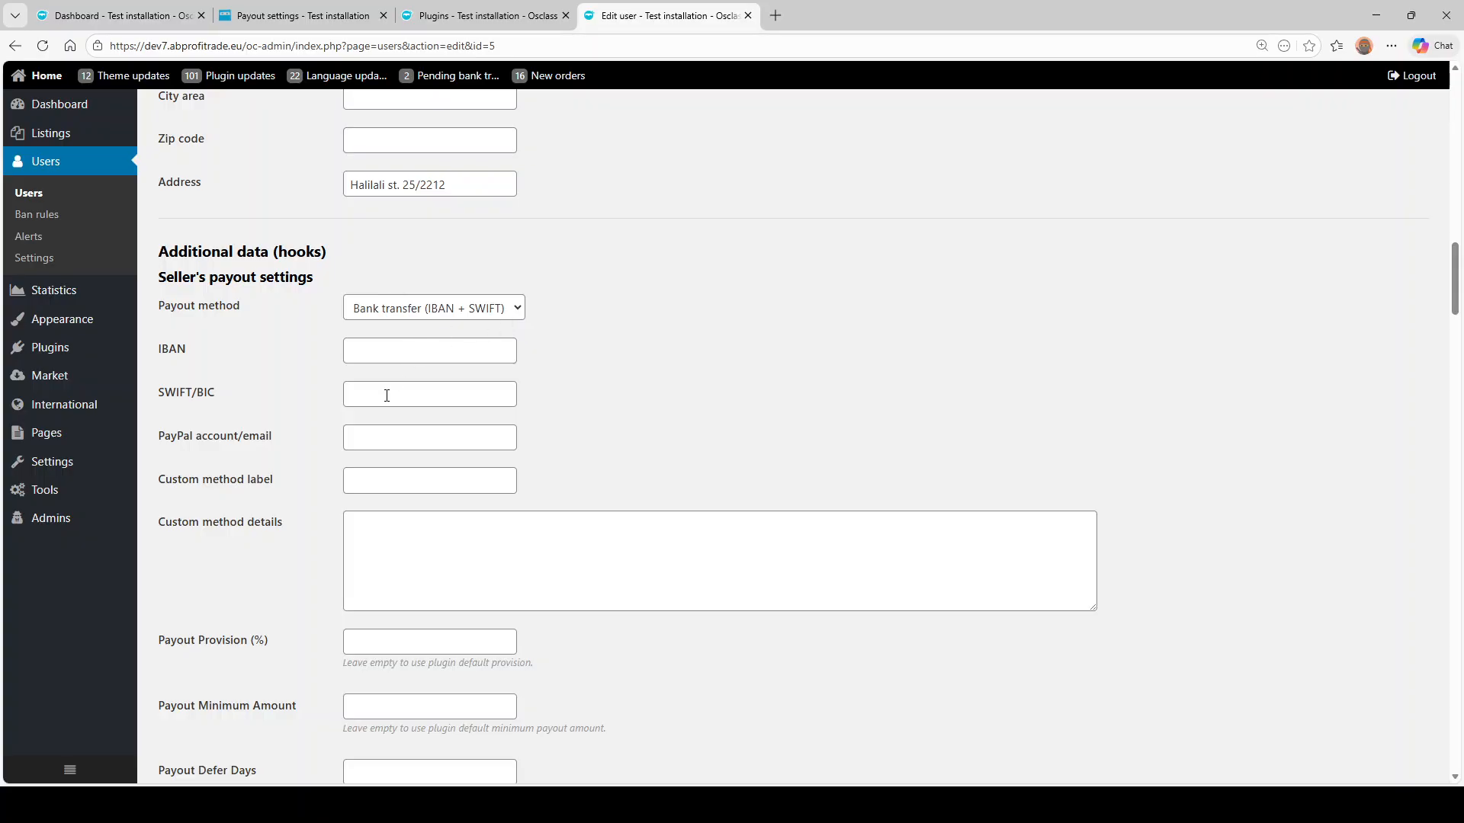
left_click(416, 309)
scroll(294, 506, "down", 2)
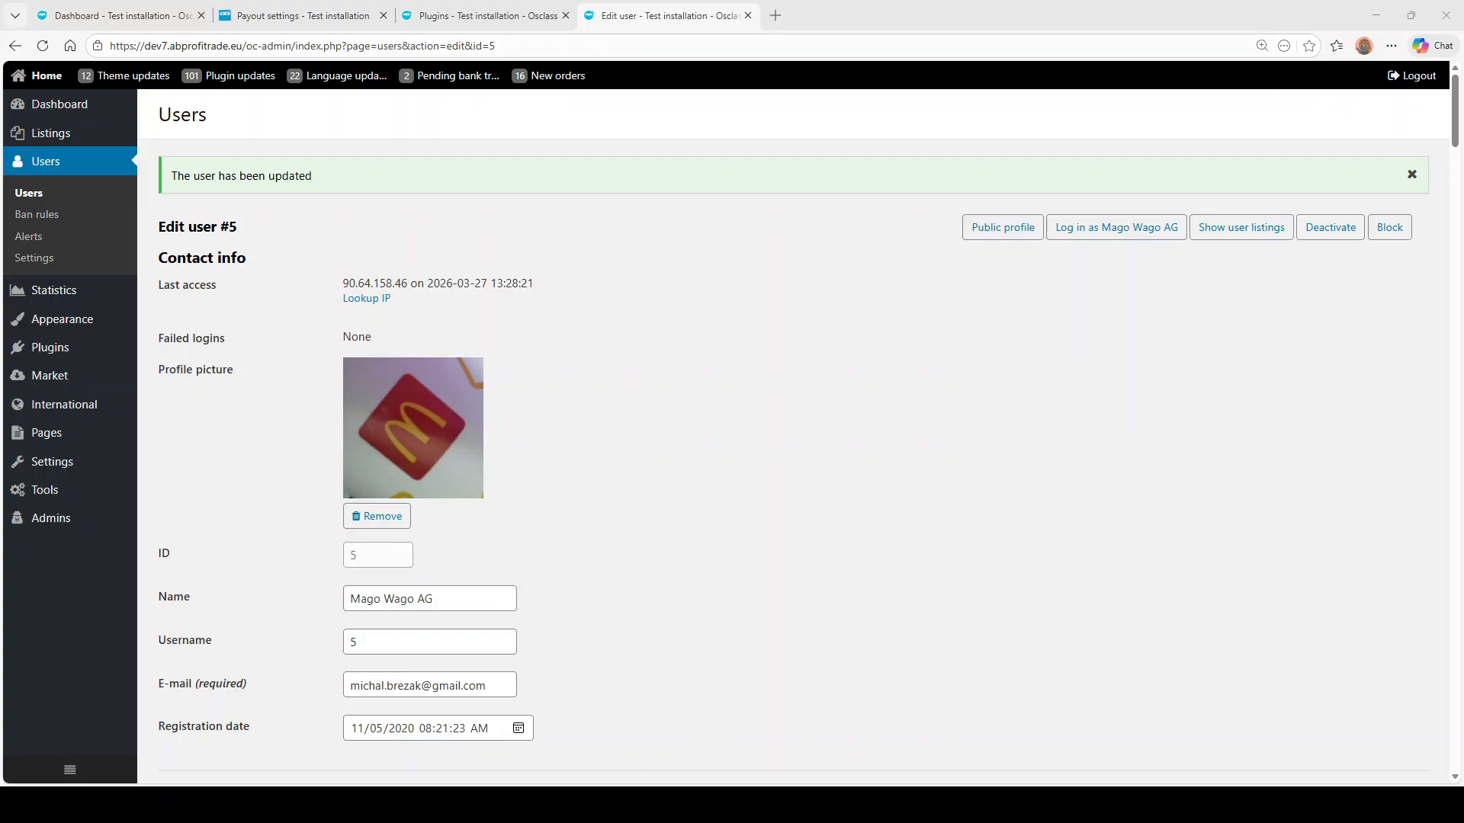
- Fill in the seller's IBAN, corrected SWIFT/BIC code and PayPal e-mail account
scroll(793, 434, "down", 20)
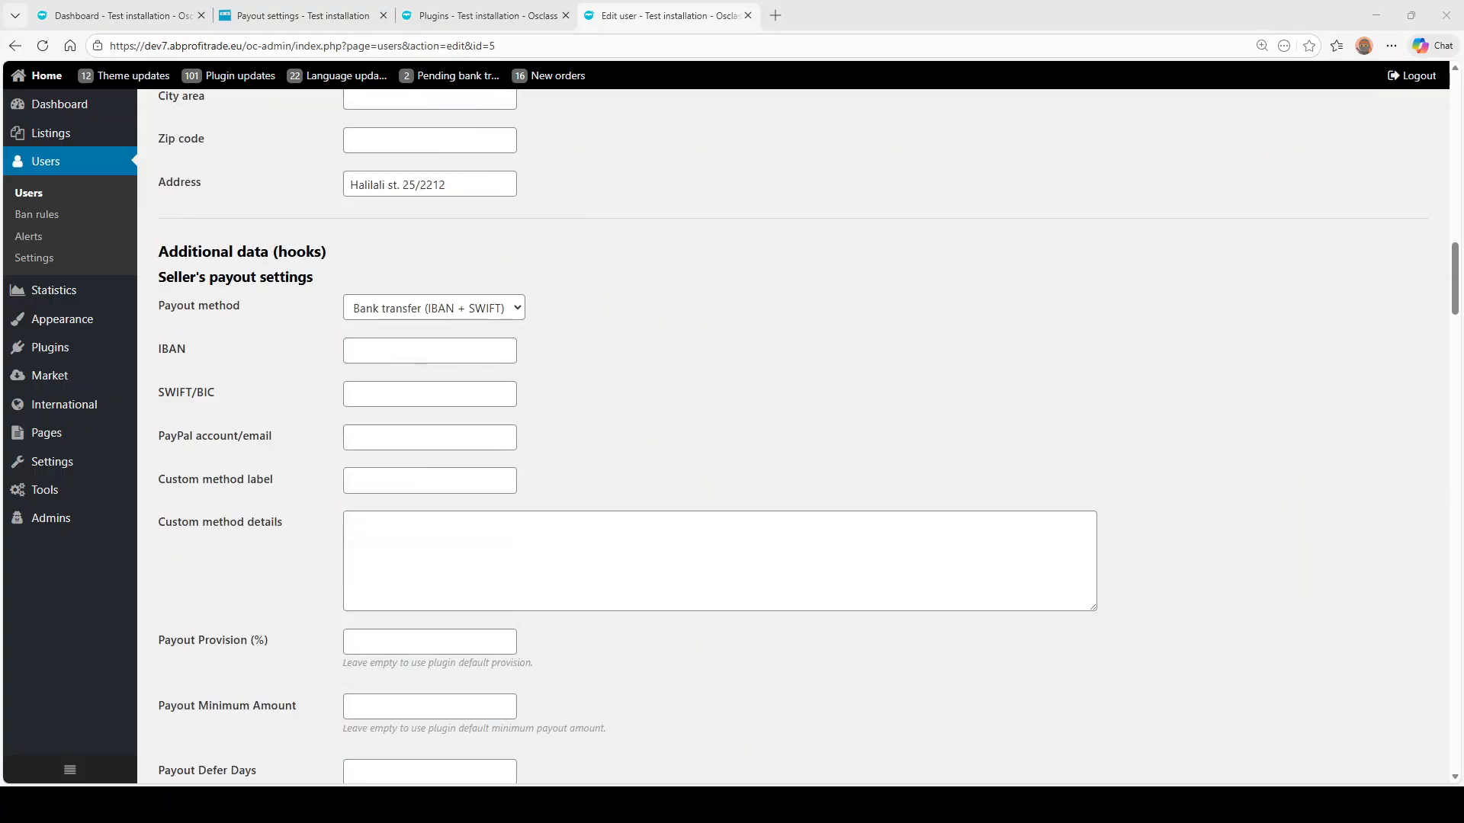
left_click(417, 208)
type("SK")
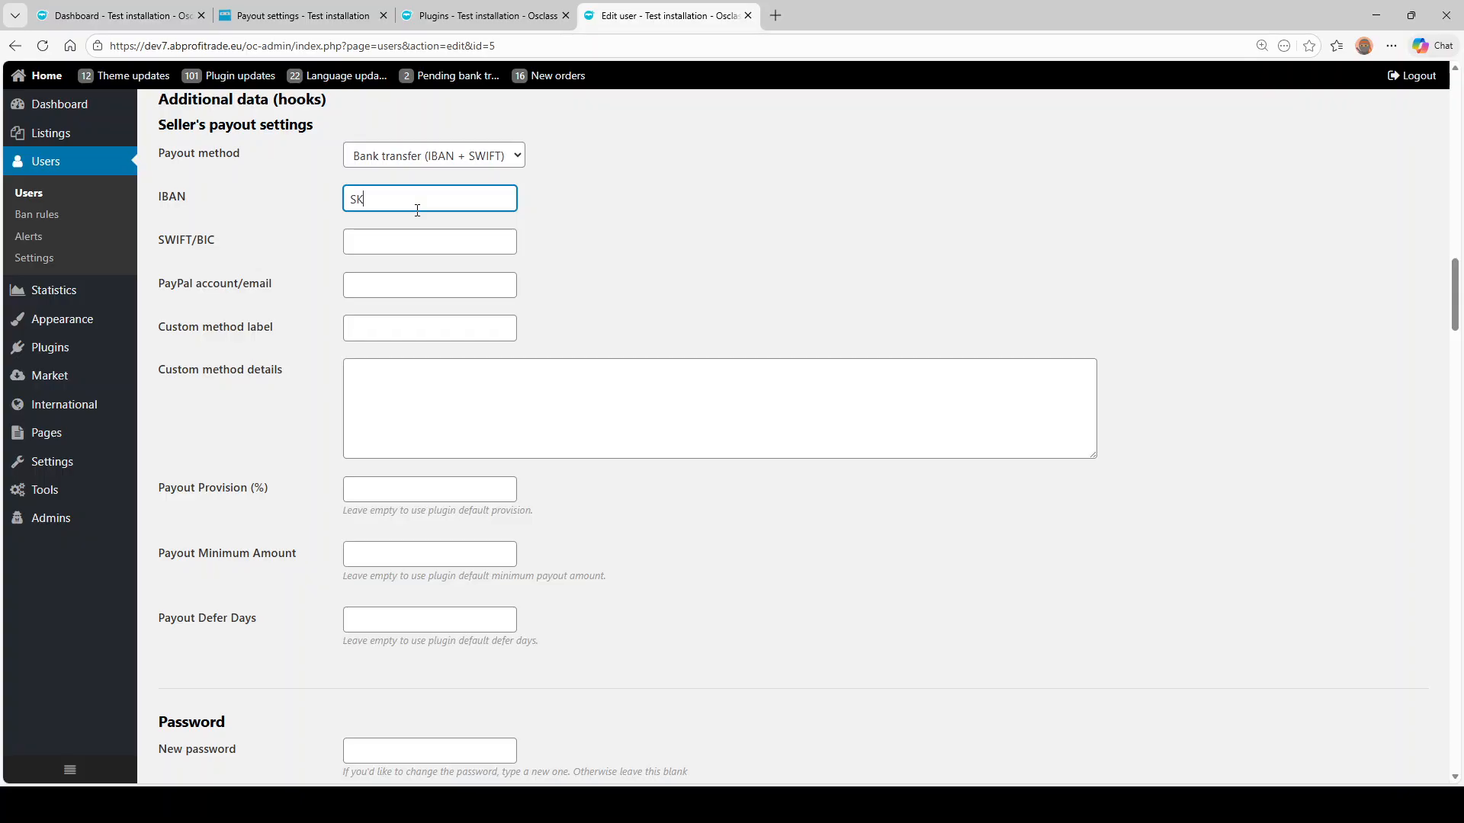
type("123123123123")
left_click(406, 236)
type("fafdas")
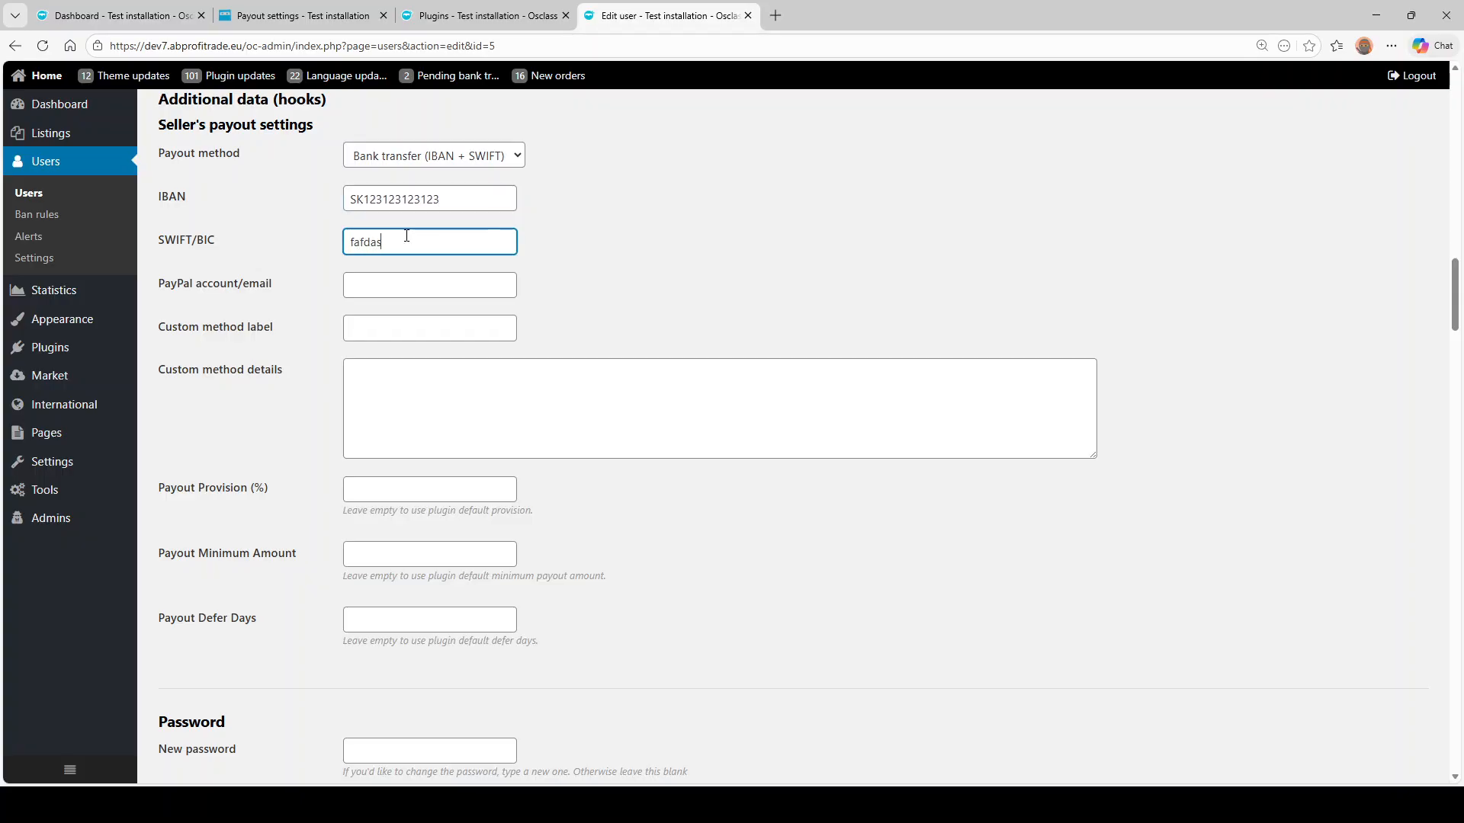
double_click(405, 235)
type("GGG")
left_click(339, 297)
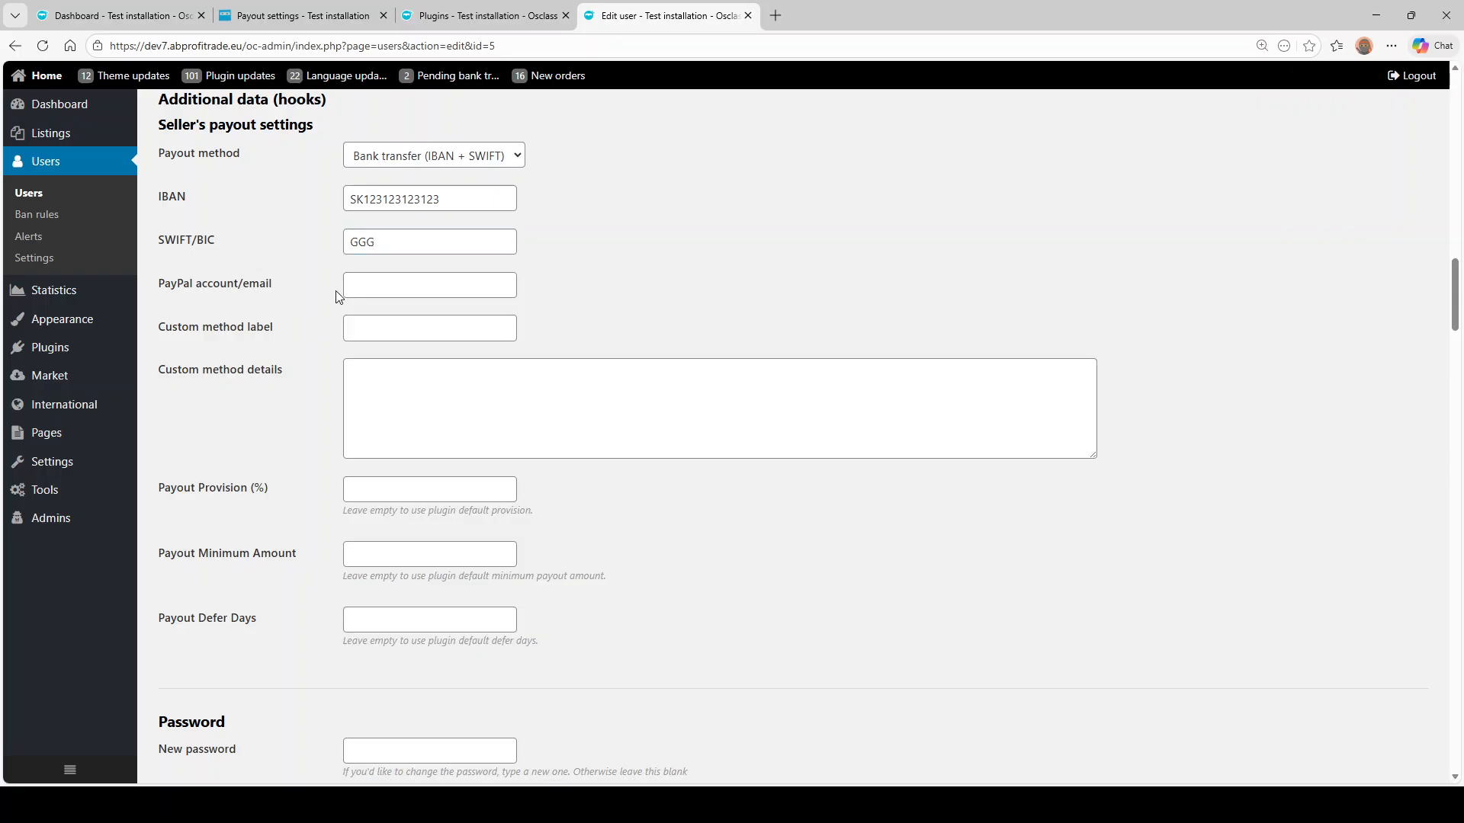
left_click(390, 281)
type("john")
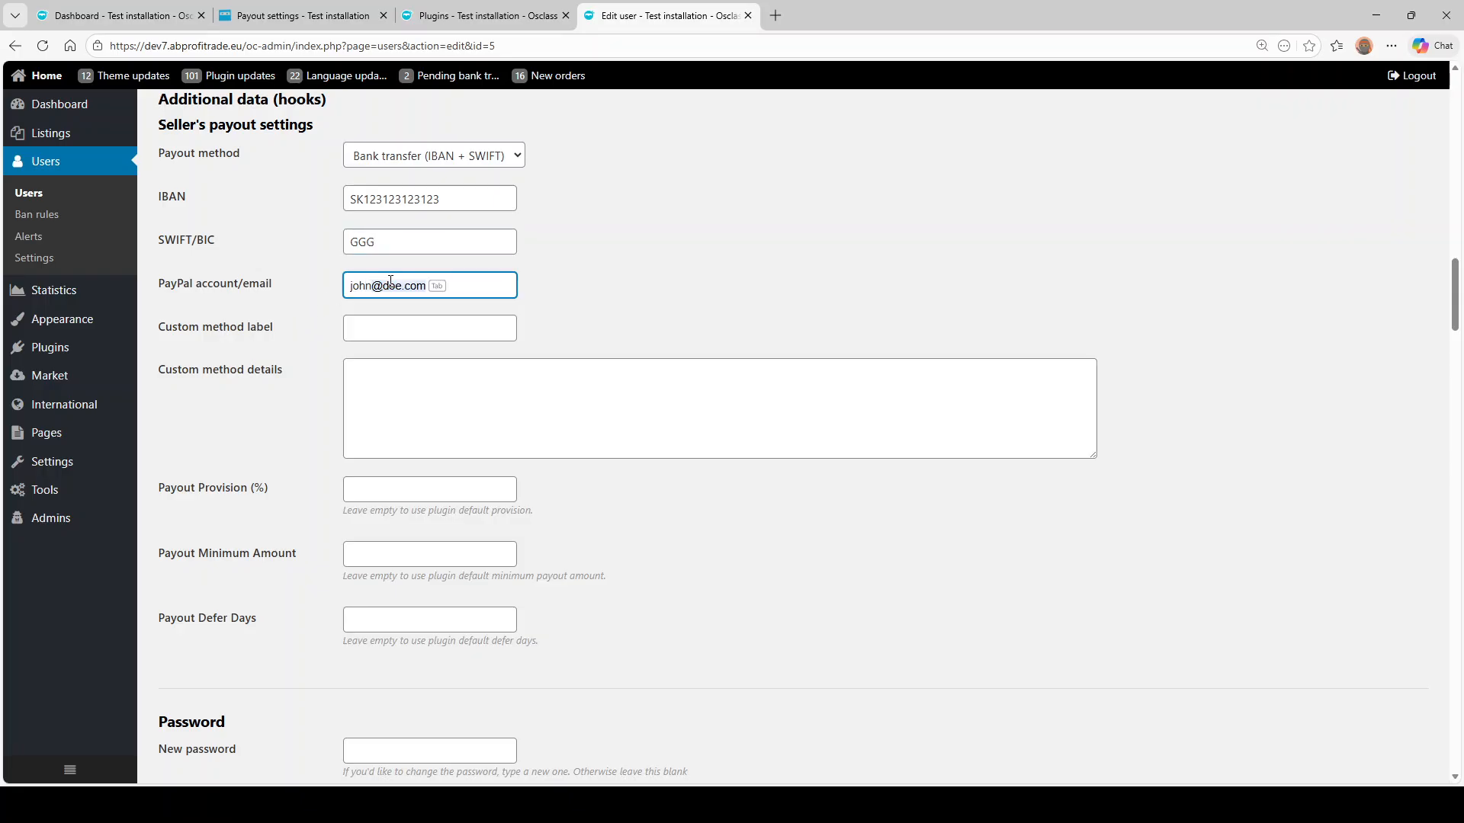
left_click(371, 351)
- Set the seller's payout method to PayPal and save the user
left_click(481, 152)
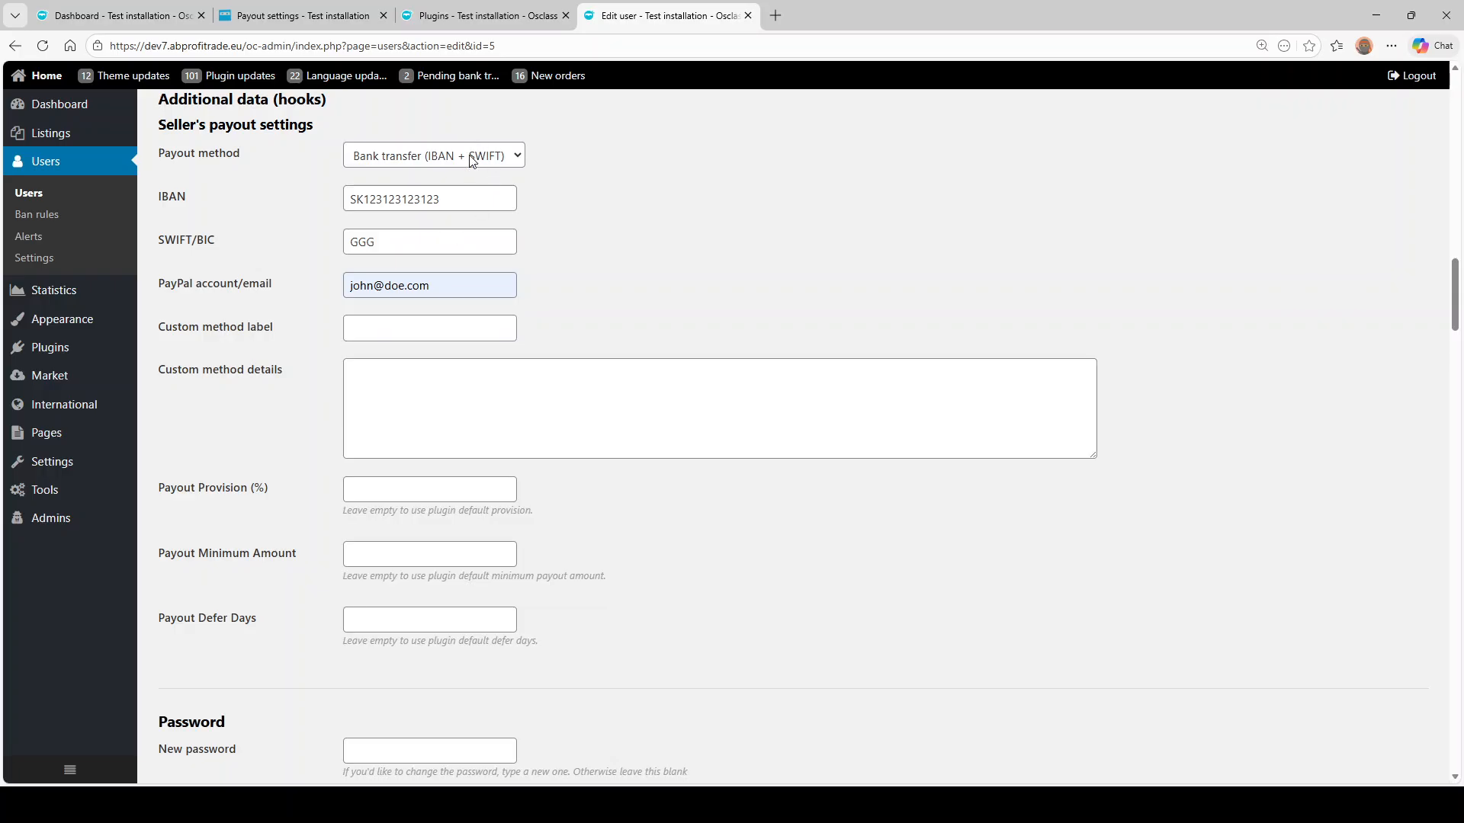
left_click(427, 204)
scroll(526, 423, "down", 5)
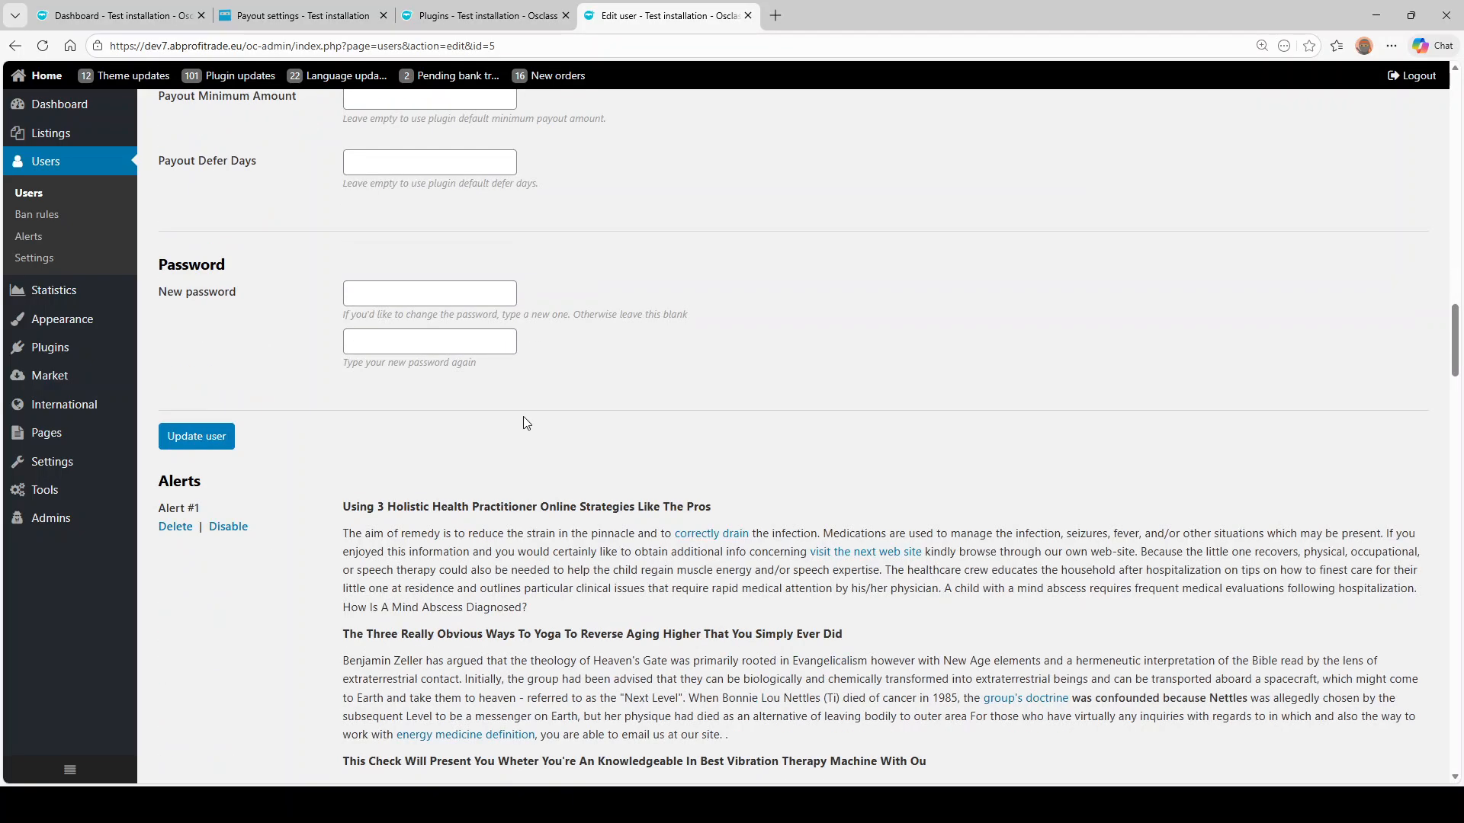
left_click(225, 434)
scroll(296, 408, "down", 15)
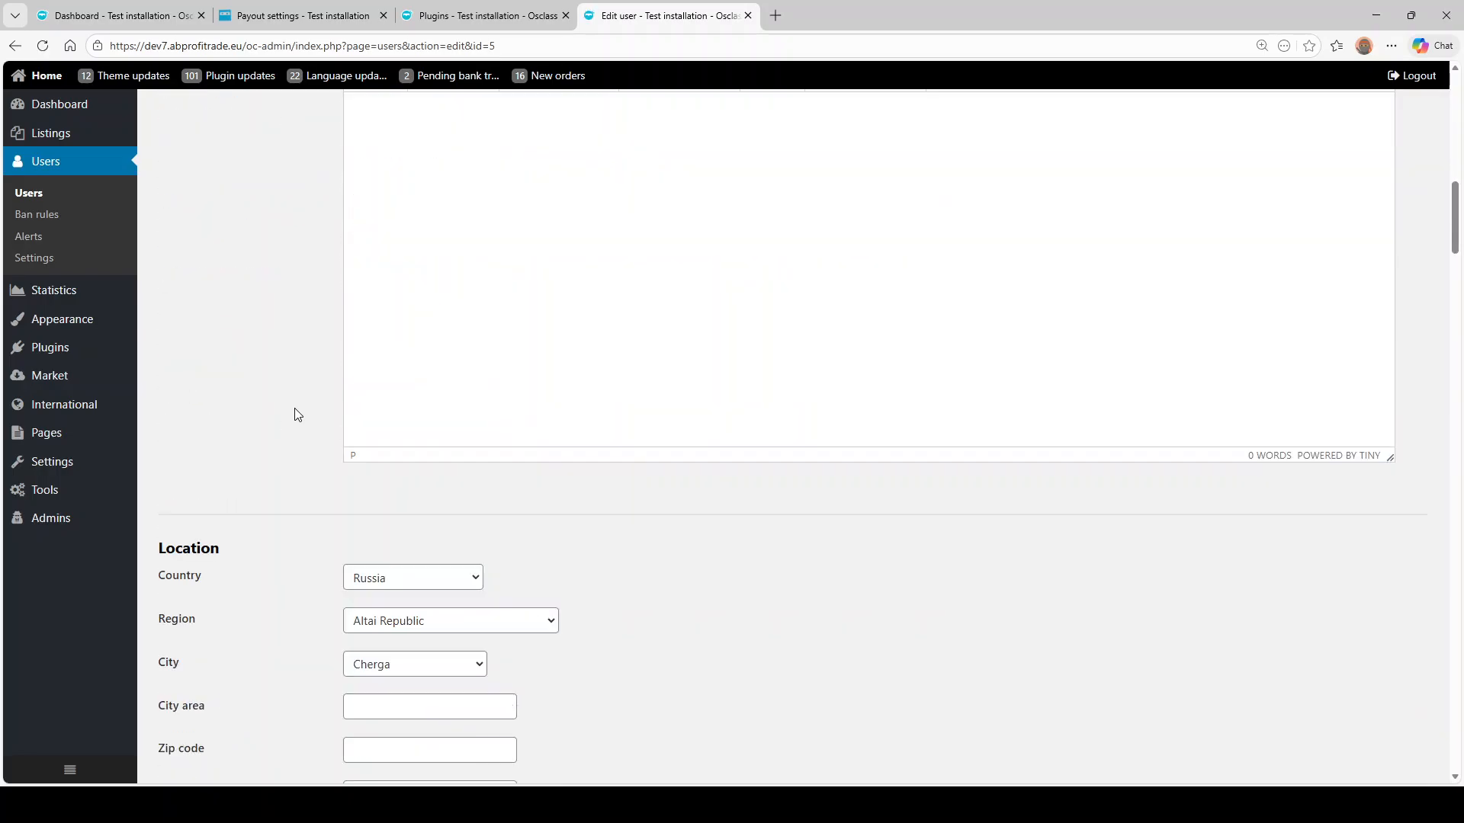
scroll(448, 381, "up", 10)
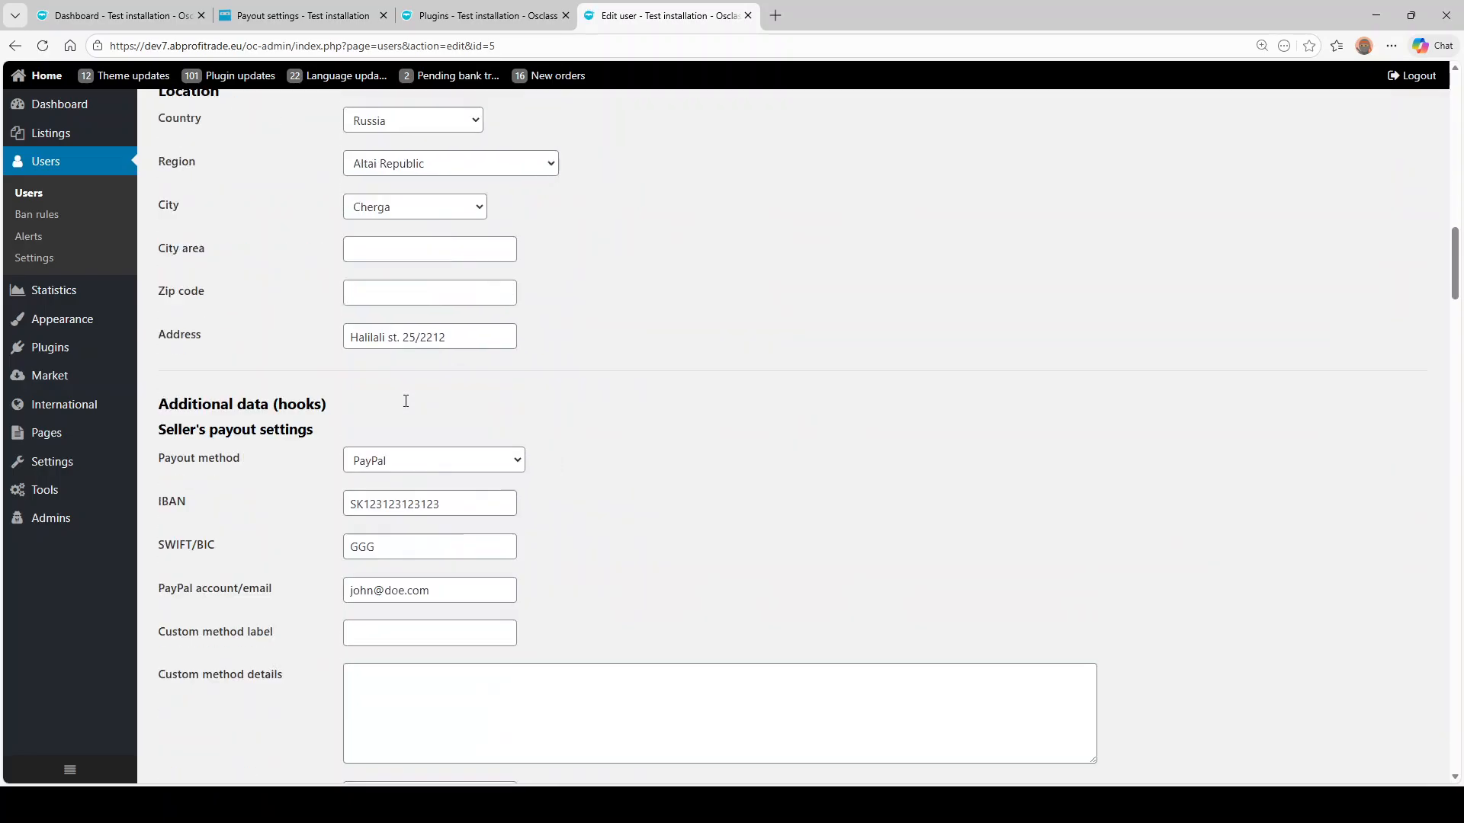
- Set provision 5%, minimum payout 50 and defer days 3, then save the user
left_click(477, 15)
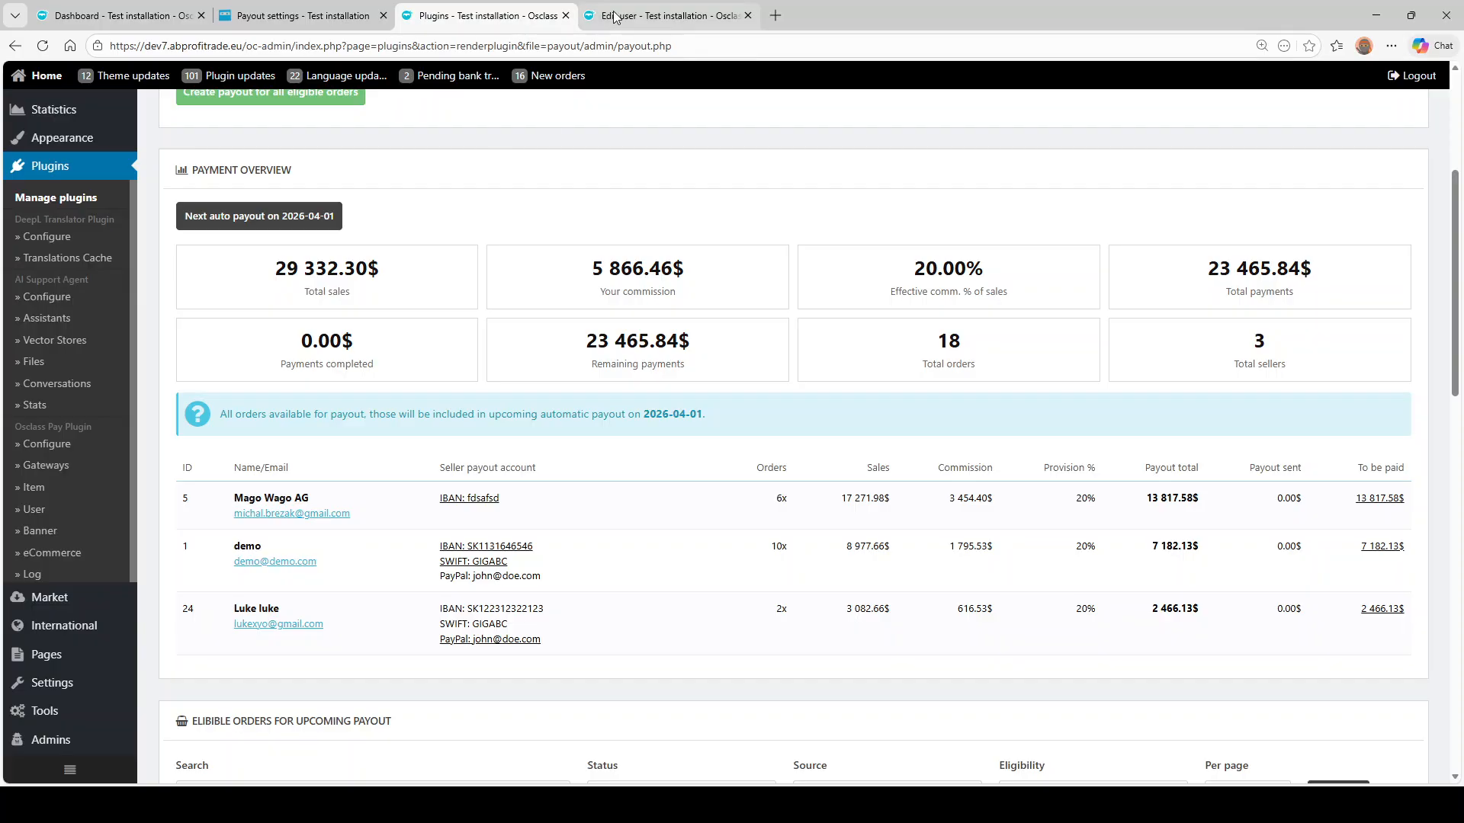
left_click(667, 15)
scroll(532, 311, "down", 15)
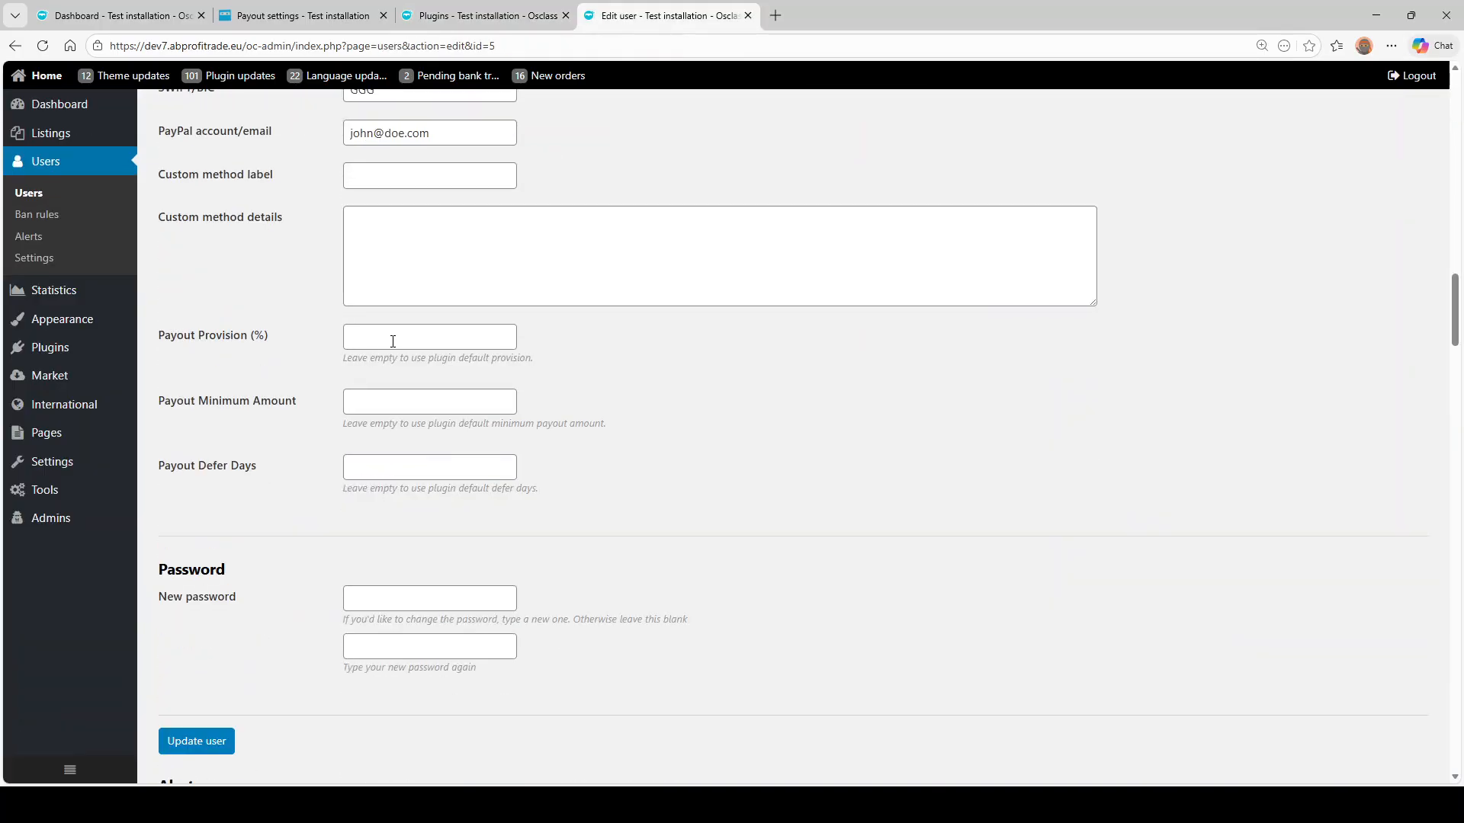
left_click(394, 338)
type("5")
left_click(375, 409)
type("50")
left_click(358, 467)
scroll(214, 560, "down", 4)
left_click(200, 438)
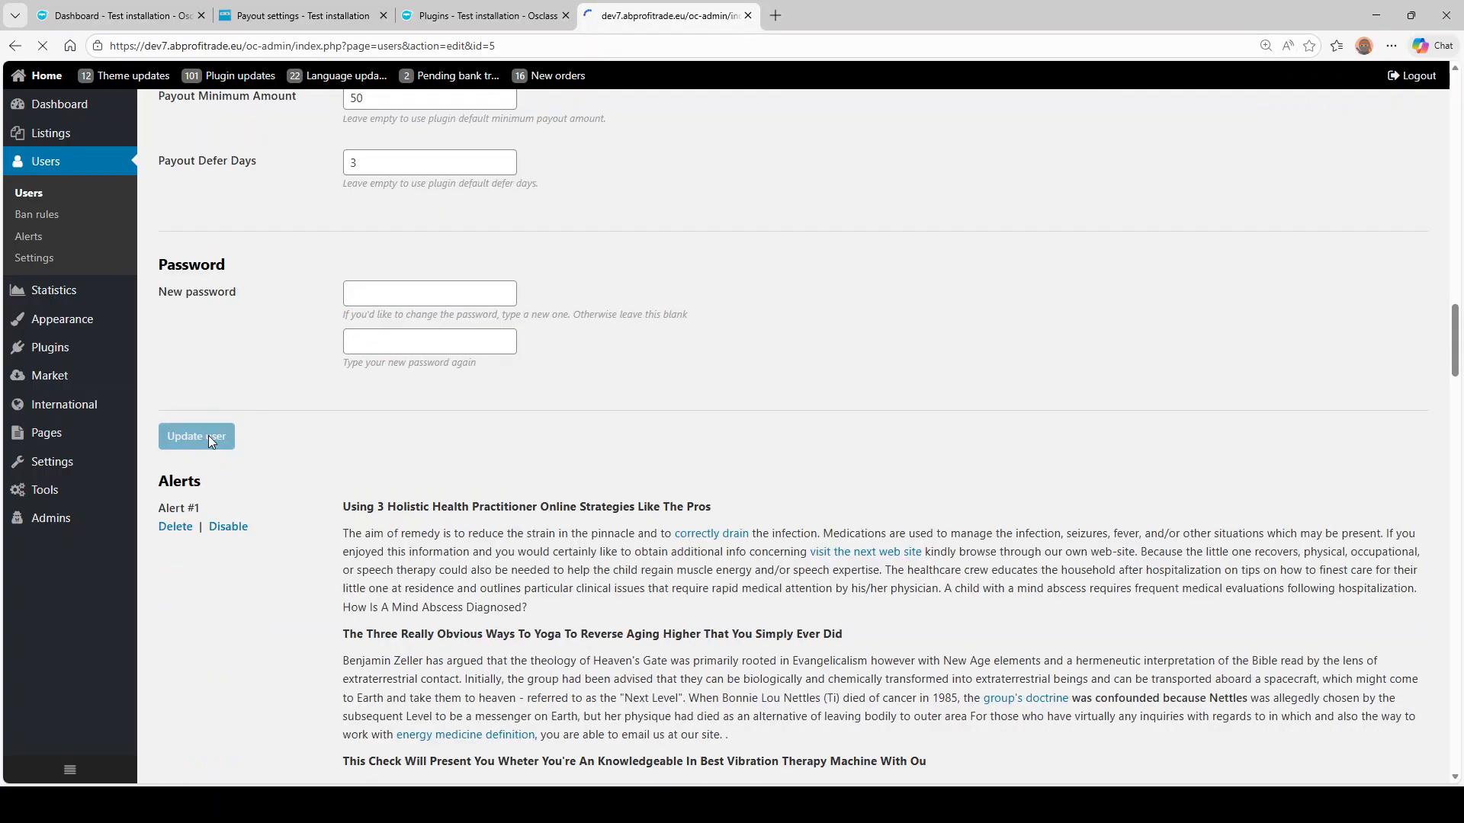
scroll(469, 357, "down", 5)
scroll(300, 405, "down", 10)
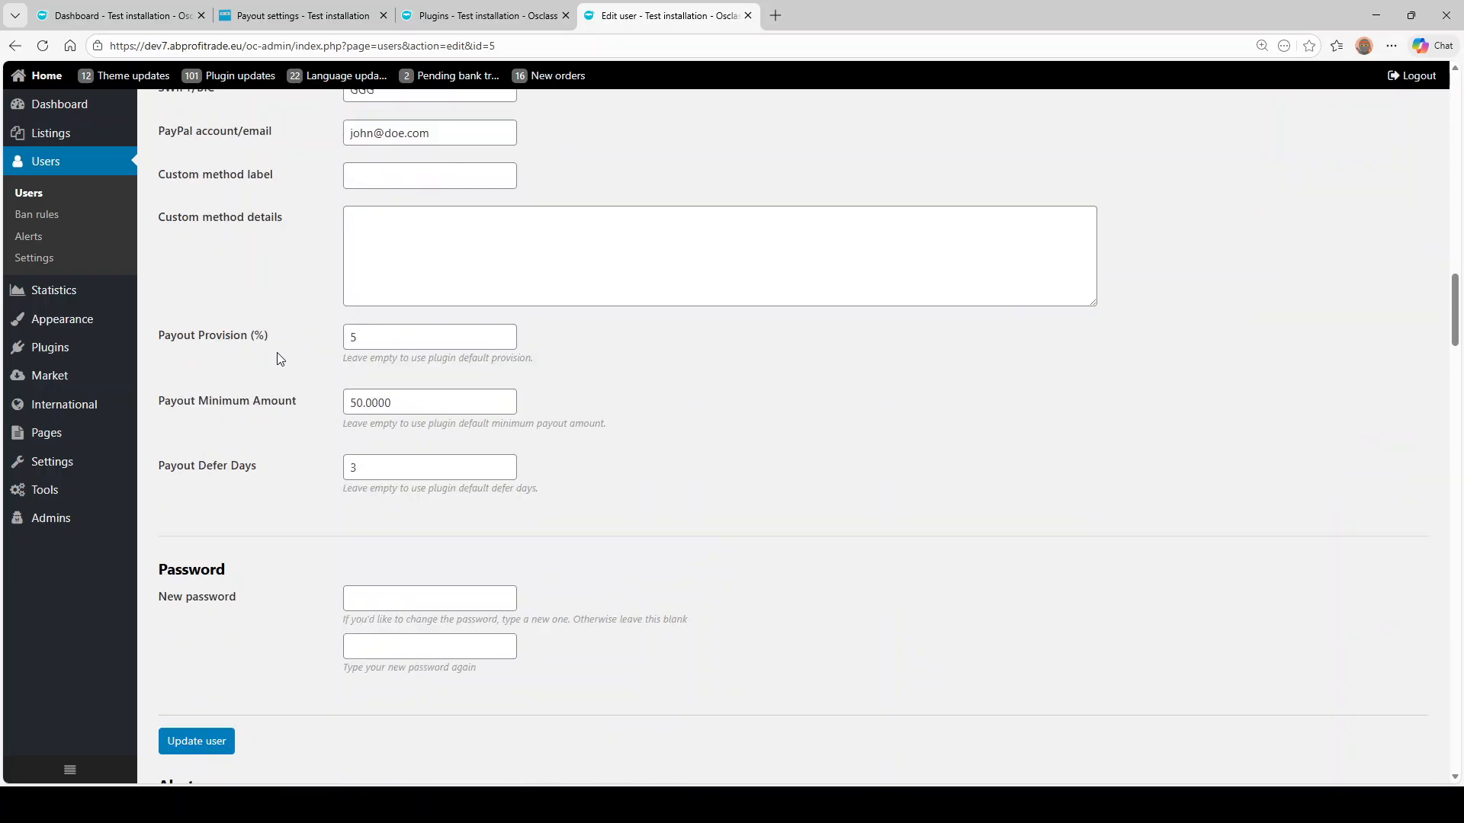
scroll(299, 229, "up", 10)
- Reload the payouts overview to check seller #5's updated bank and PayPal details
left_click(480, 15)
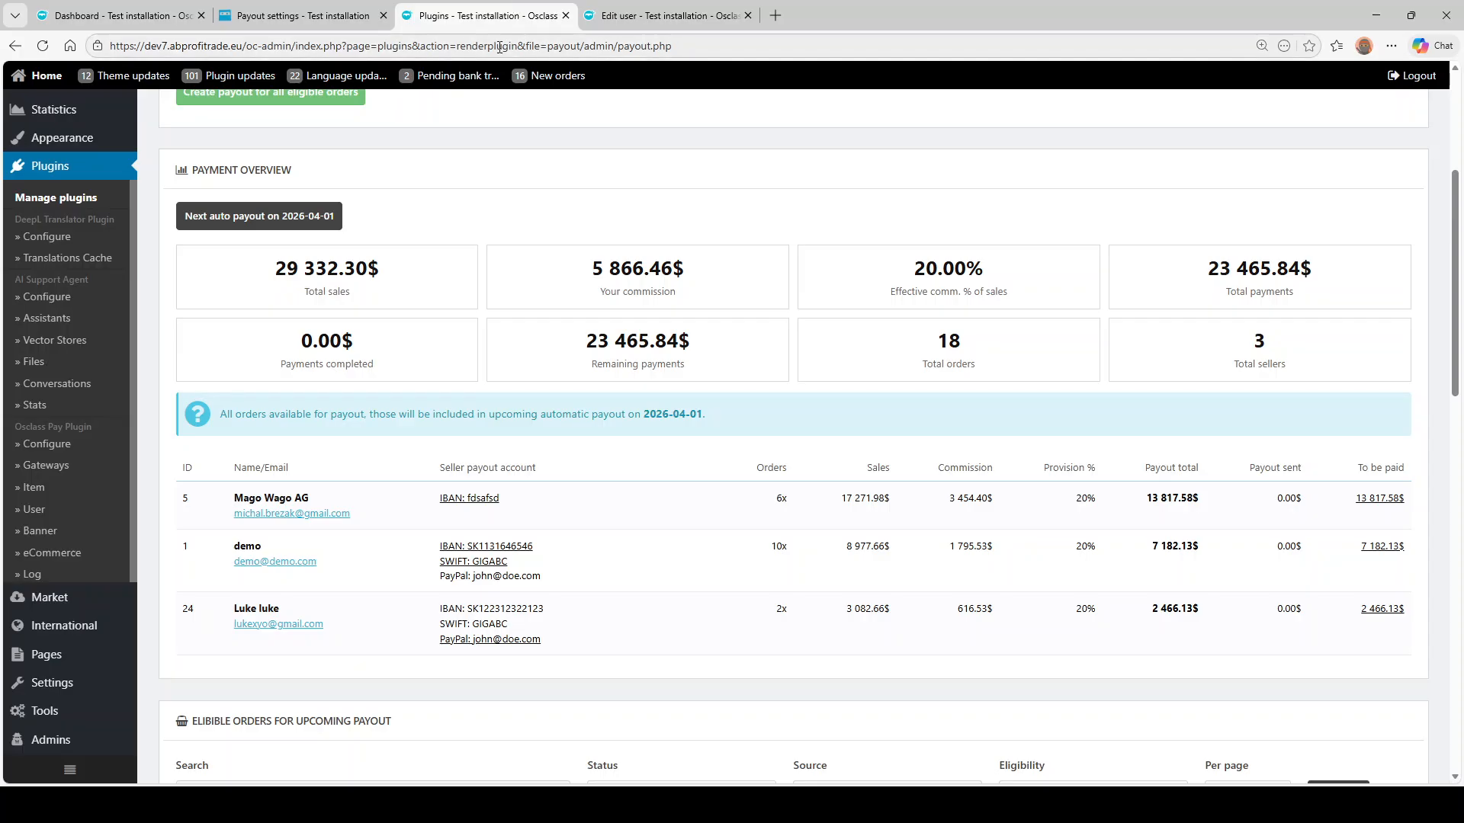
key("F5")
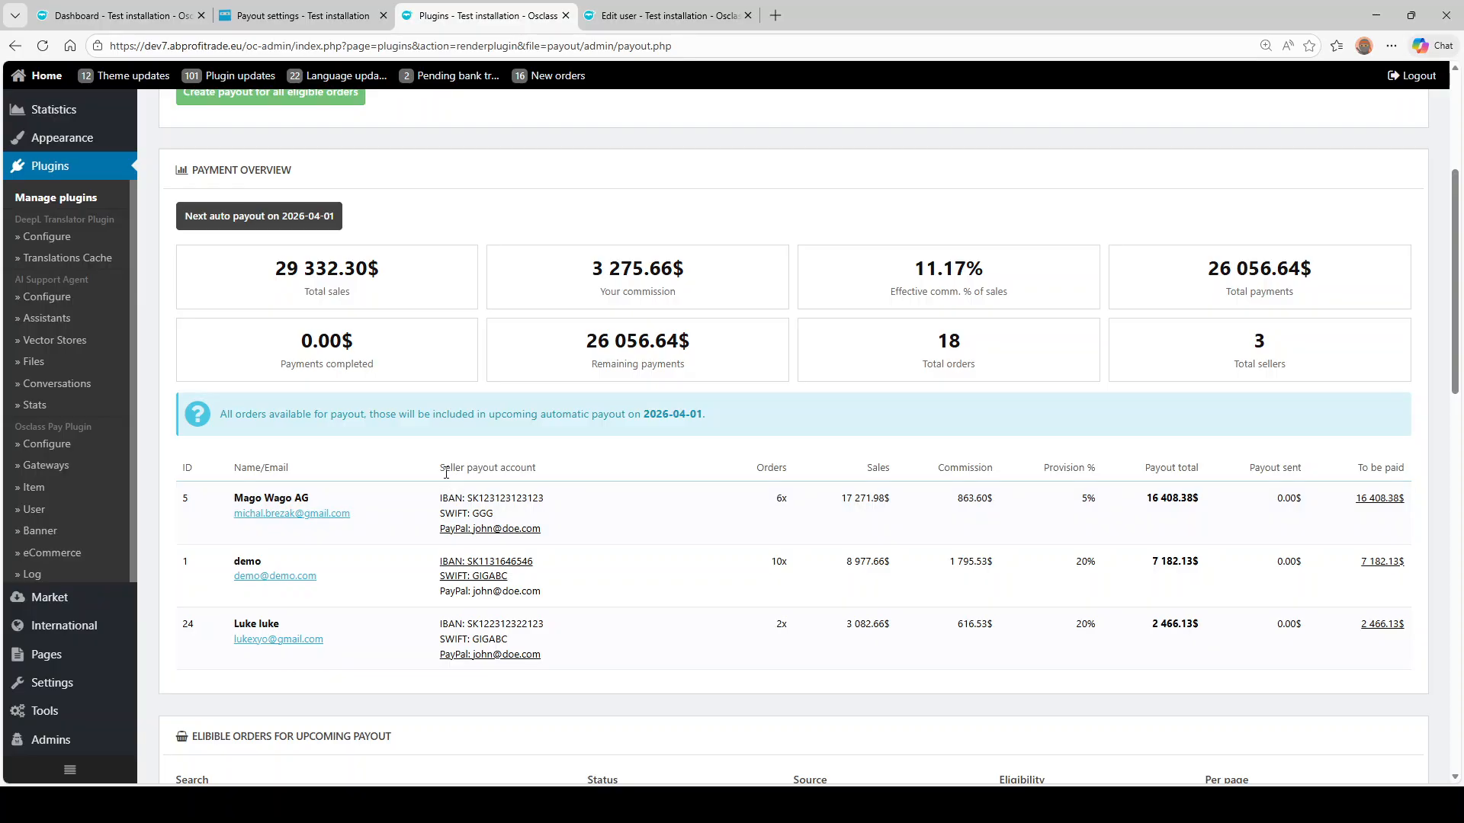
left_click_drag(447, 501, 545, 541)
left_click(440, 538)
left_click(498, 543)
left_click(691, 6)
key("ctrl+w")
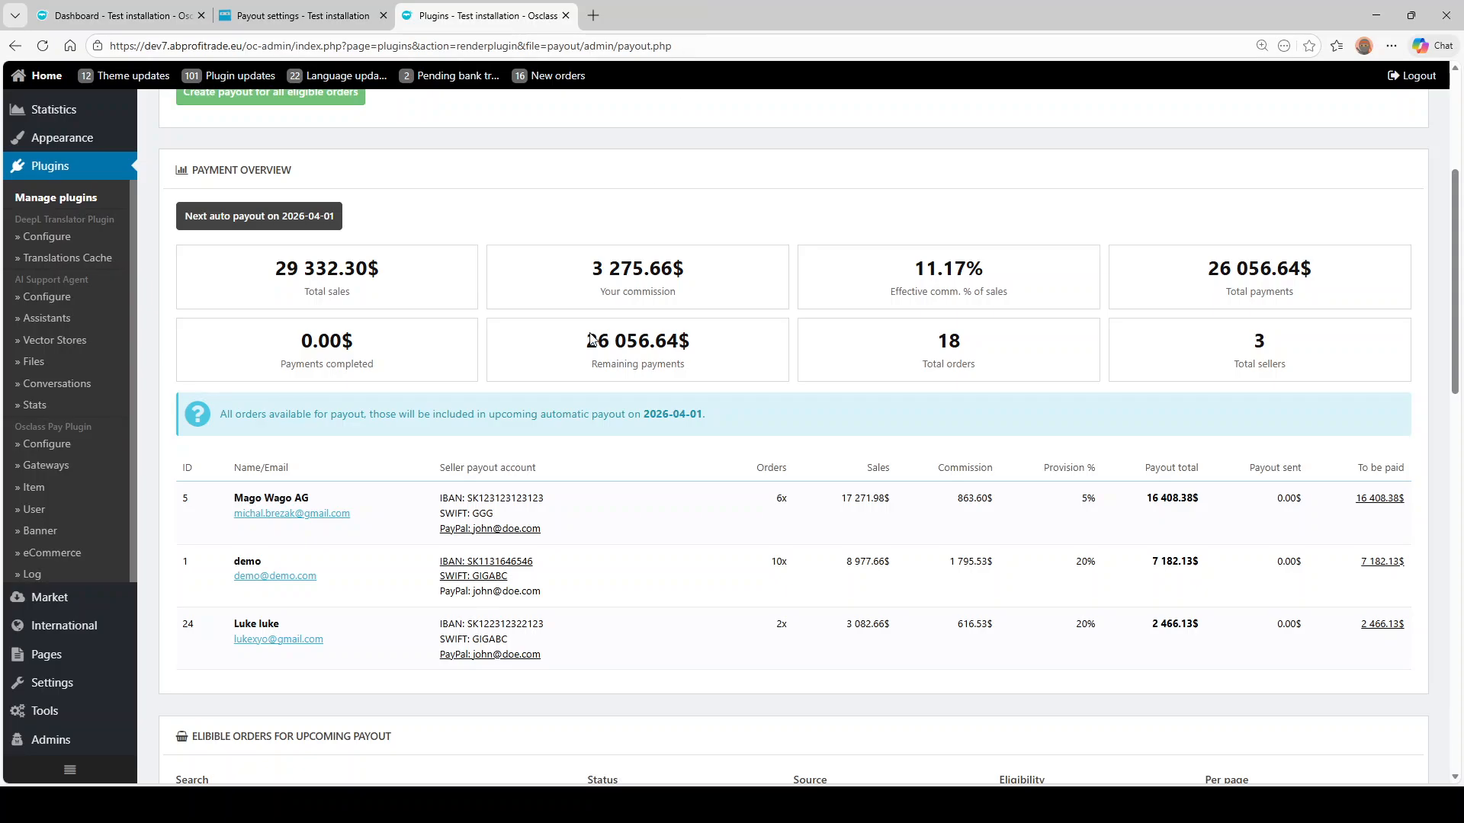
scroll(587, 336, "up", 4)
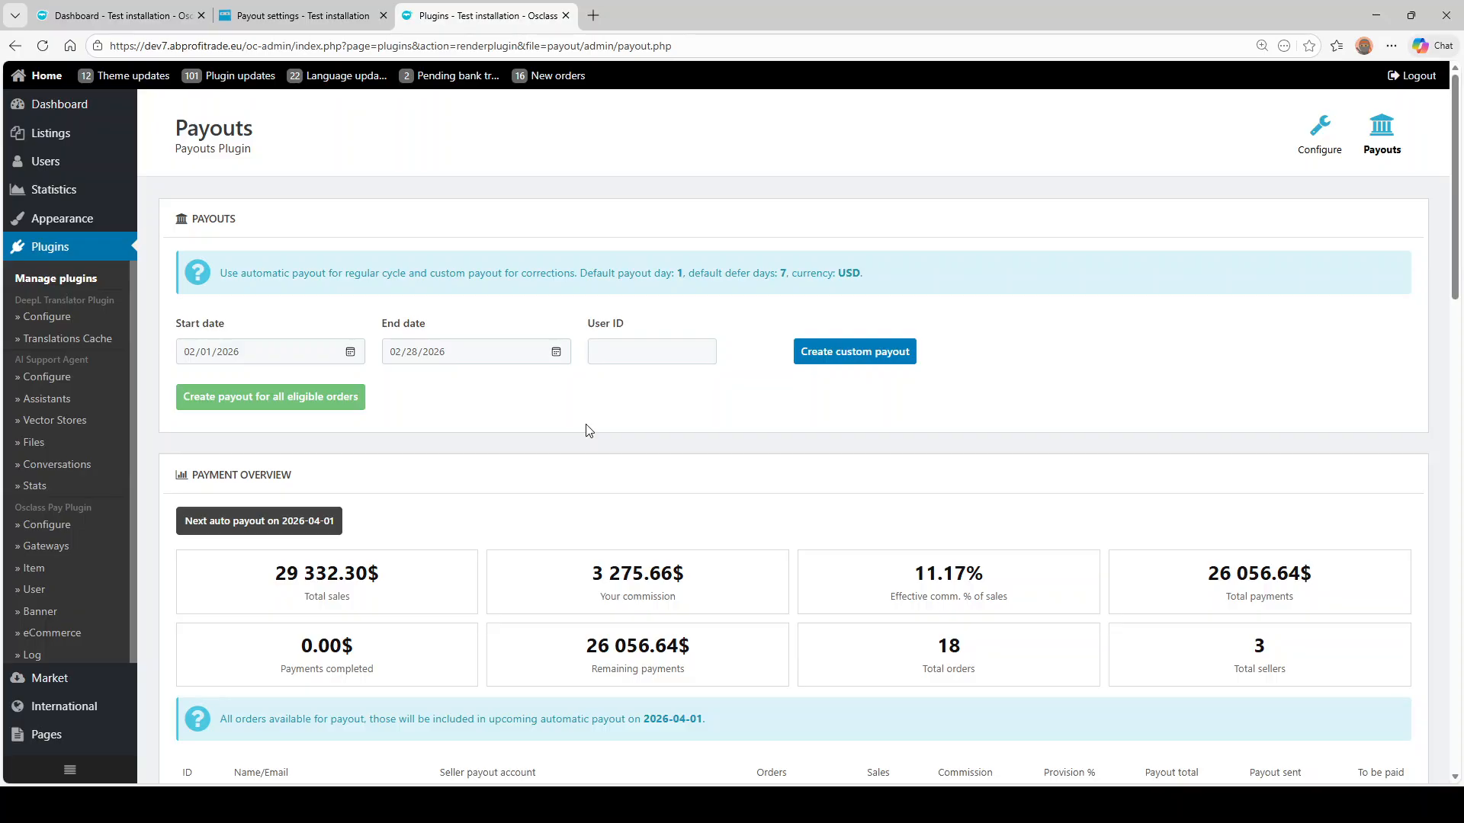
scroll(588, 431, "down", 2)
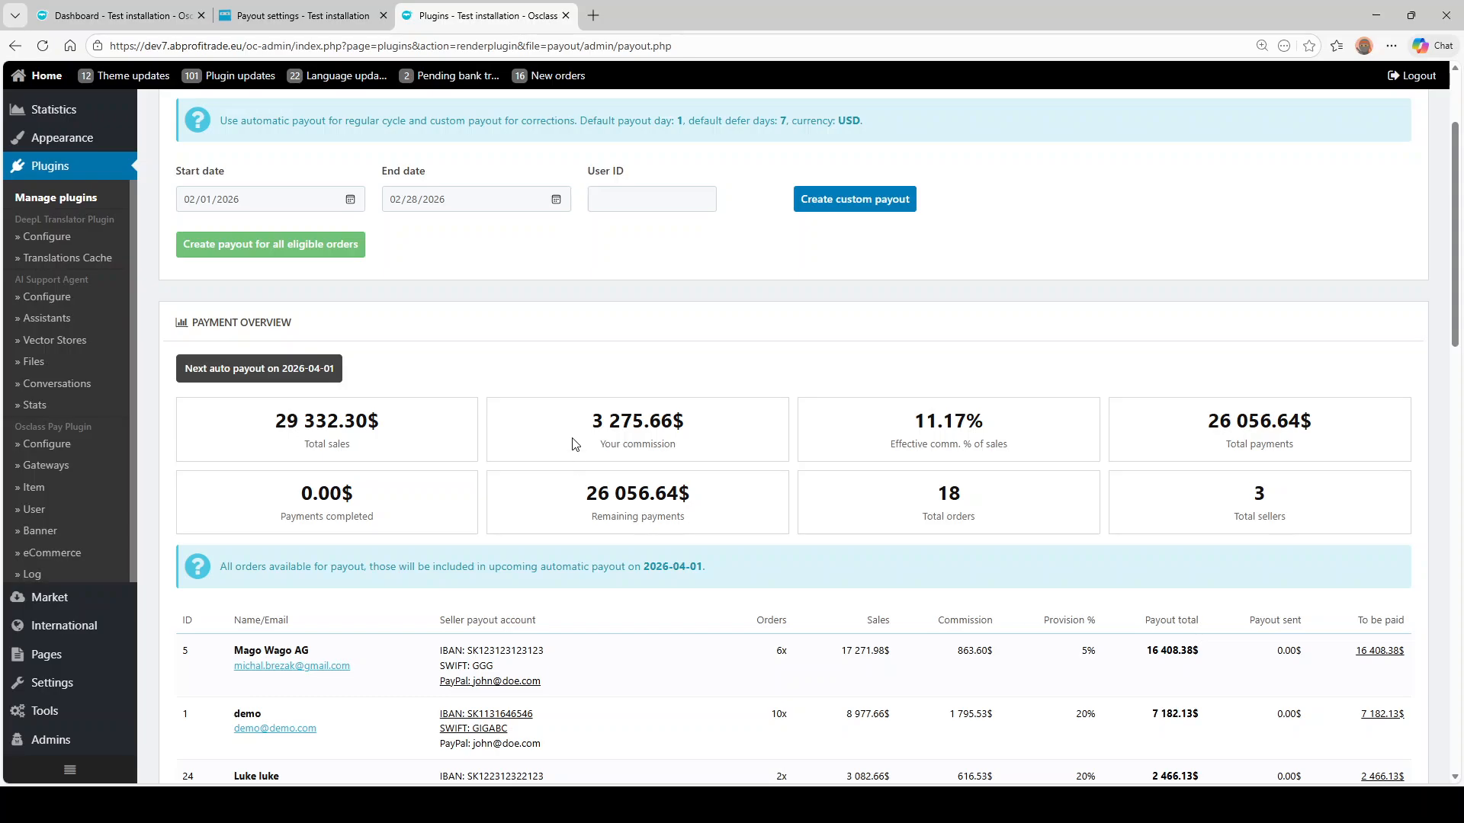
scroll(564, 446, "down", 6)
scroll(458, 475, "down", 4)
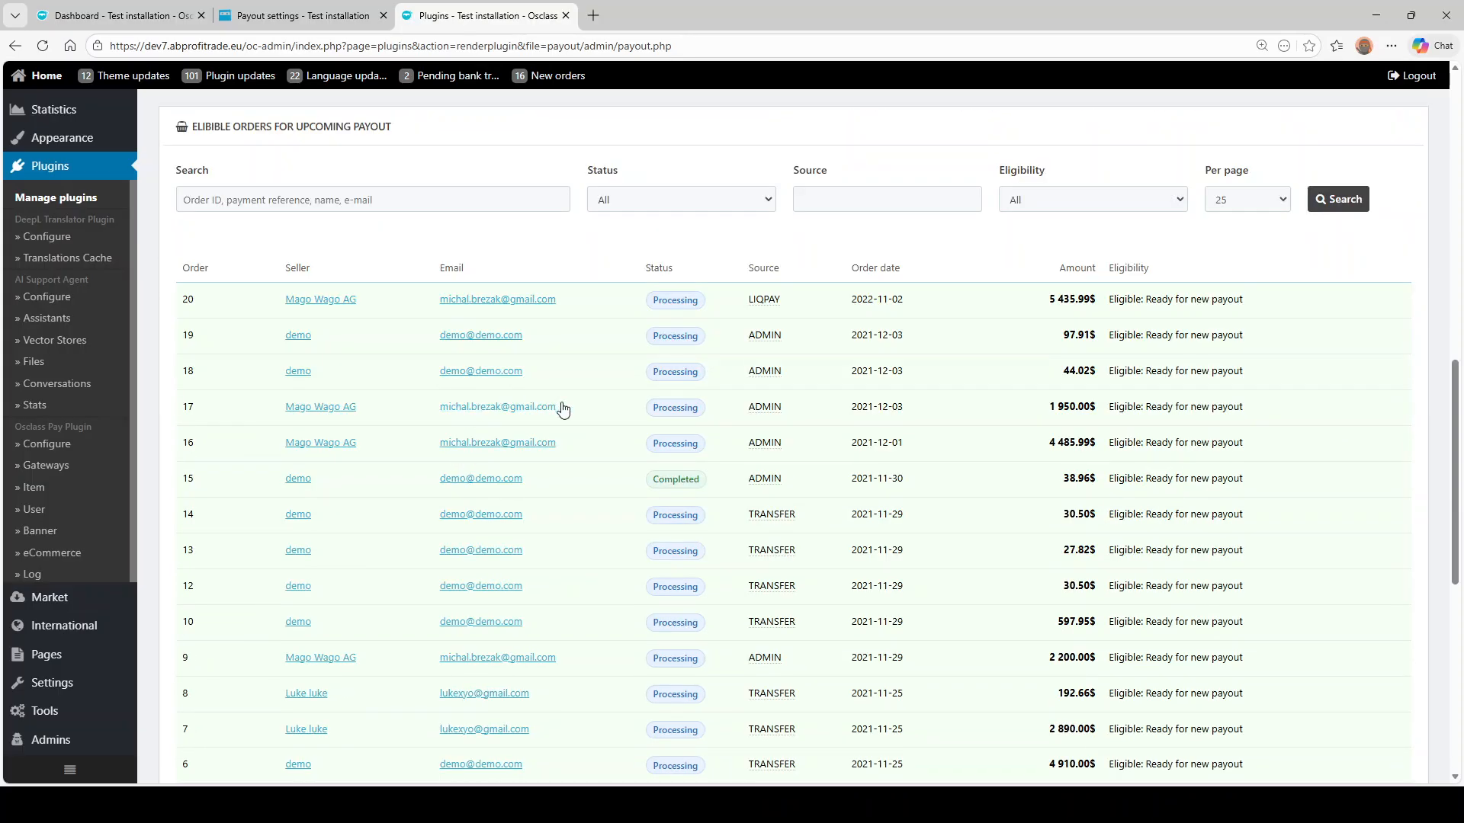
left_click_drag(856, 406, 906, 409)
scroll(813, 470, "up", 11)
left_click(241, 350)
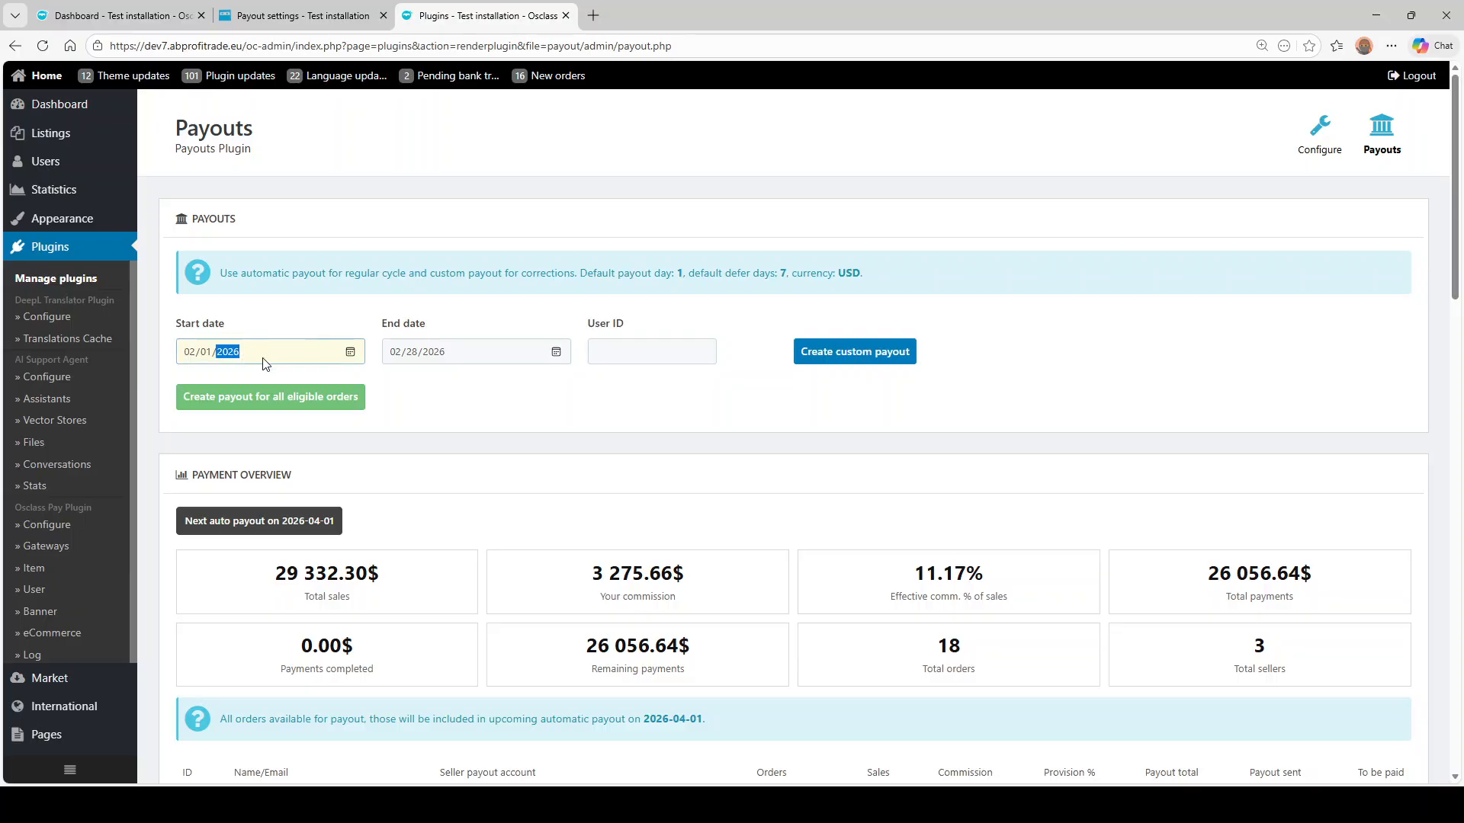
type("2021")
left_click(192, 352)
type("01")
left_click(442, 355)
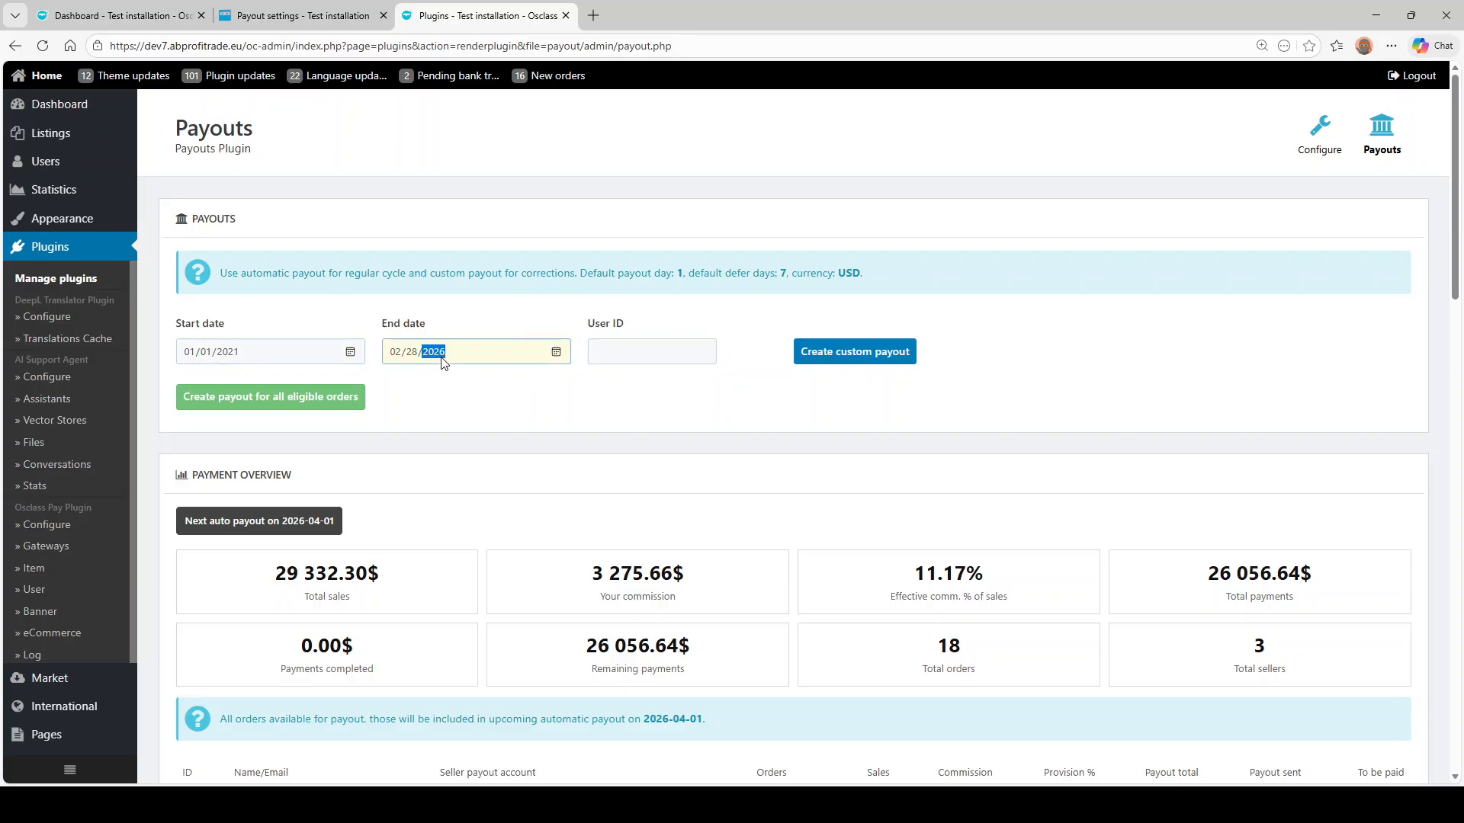
type("202")
left_click(651, 361)
type("5")
left_click(857, 356)
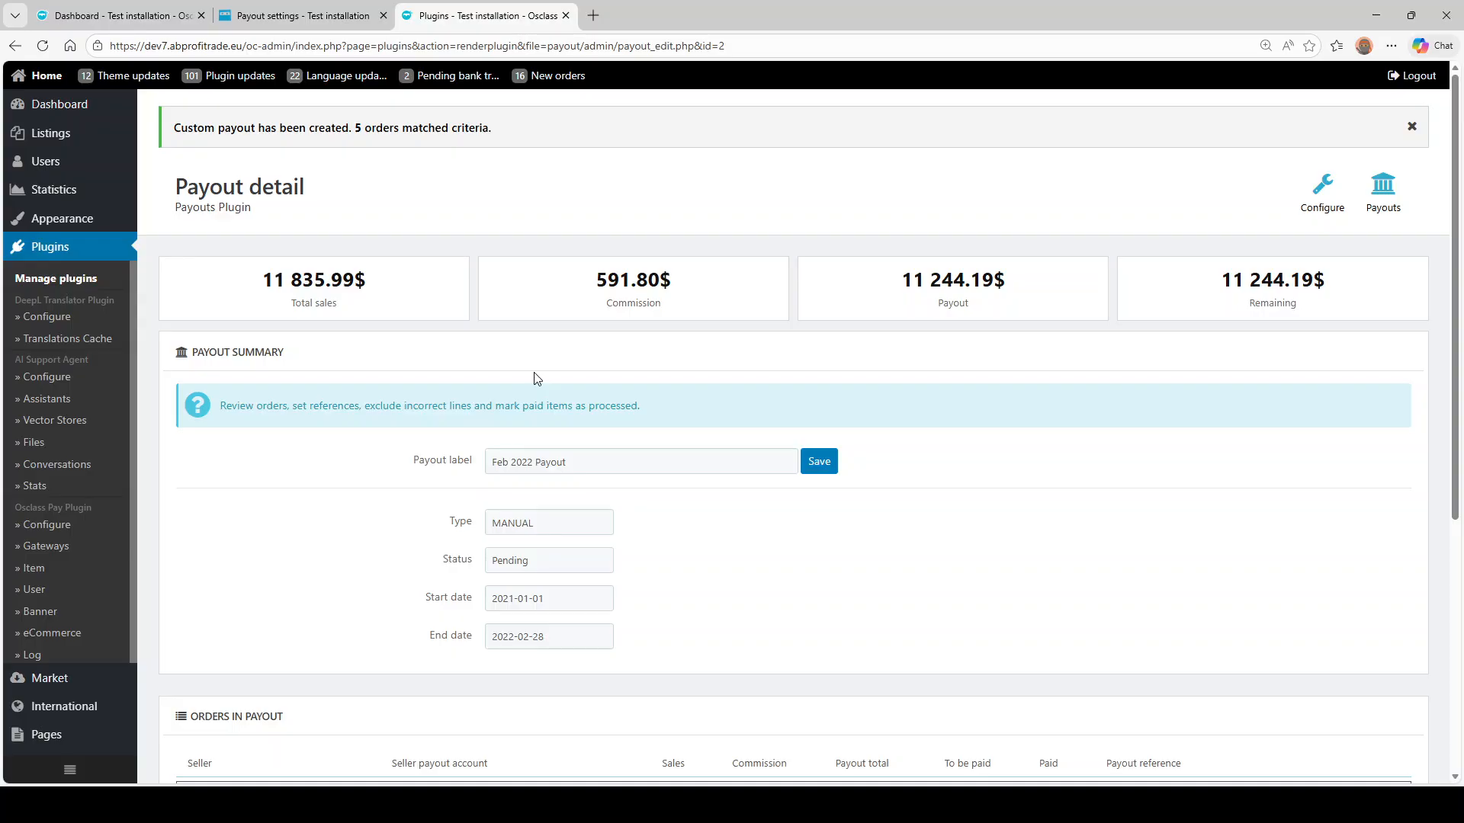
scroll(361, 355, "down", 4)
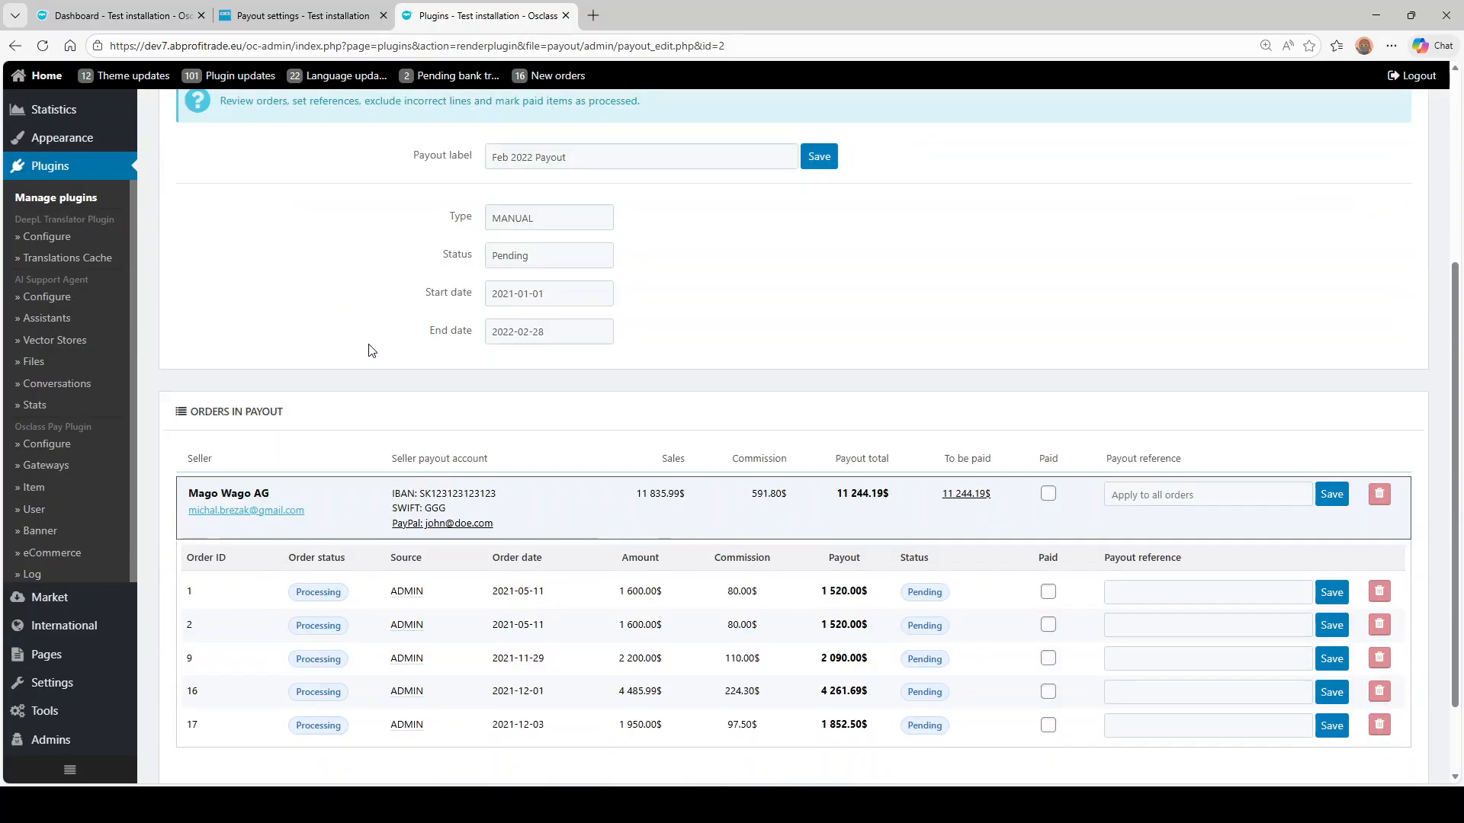
scroll(373, 343, "up", 4)
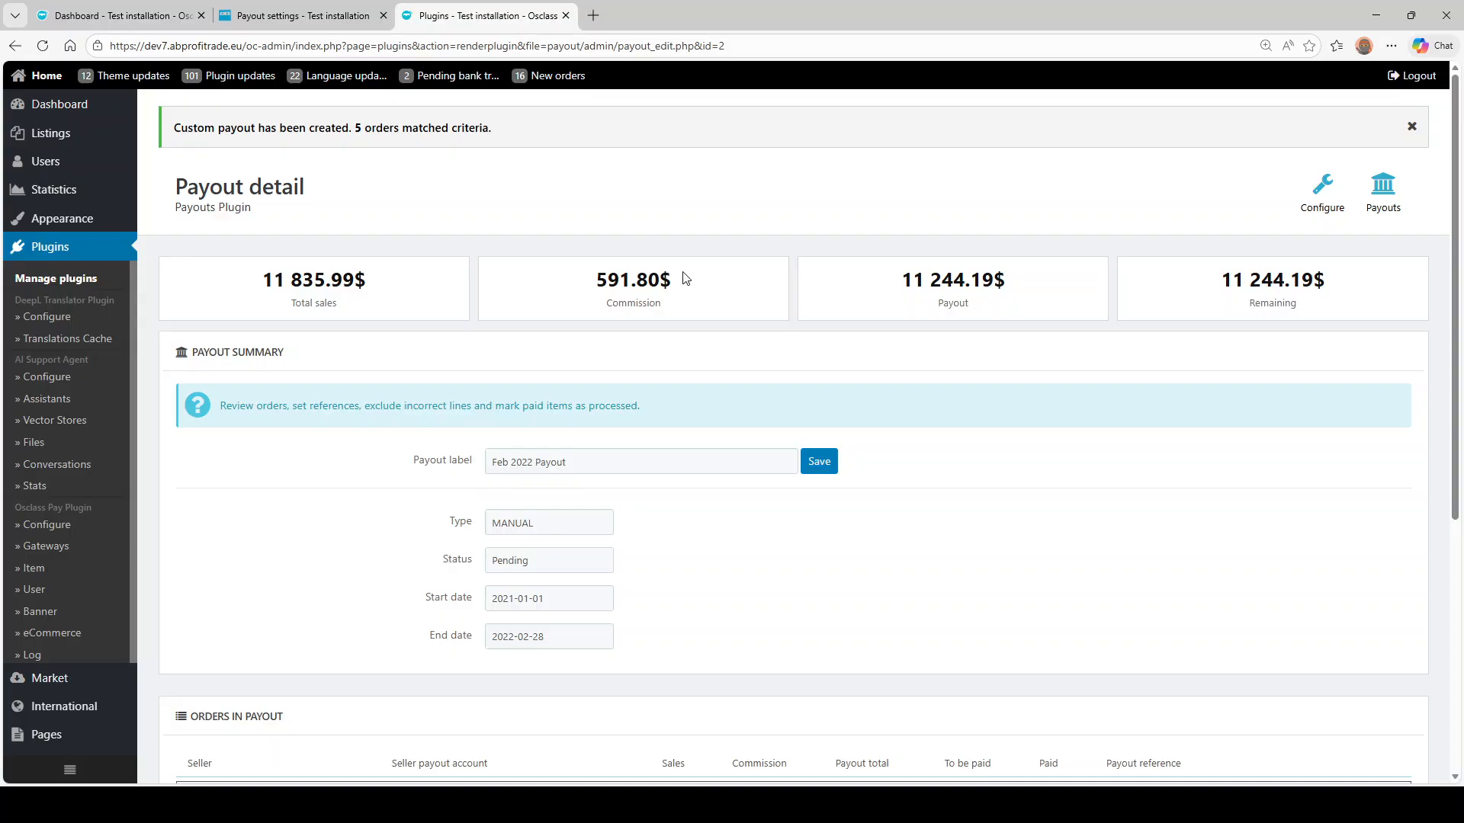
- Open the Feb 2022 Payout (#2) overview: 5 orders, 0.00$ paid, 11 244.19$ remaining
left_click(1383, 189)
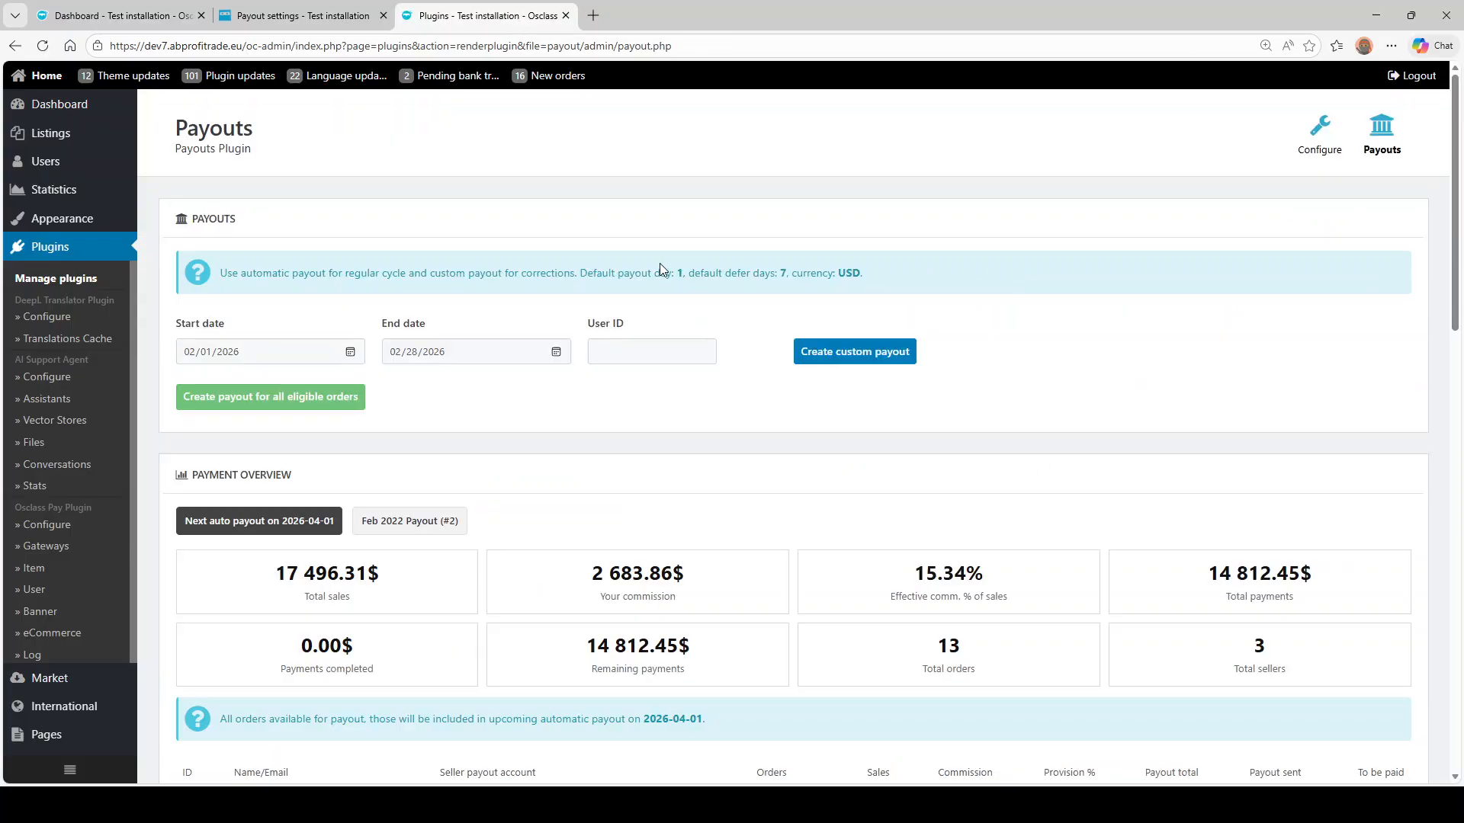
scroll(660, 263, "down", 2)
left_click(412, 370)
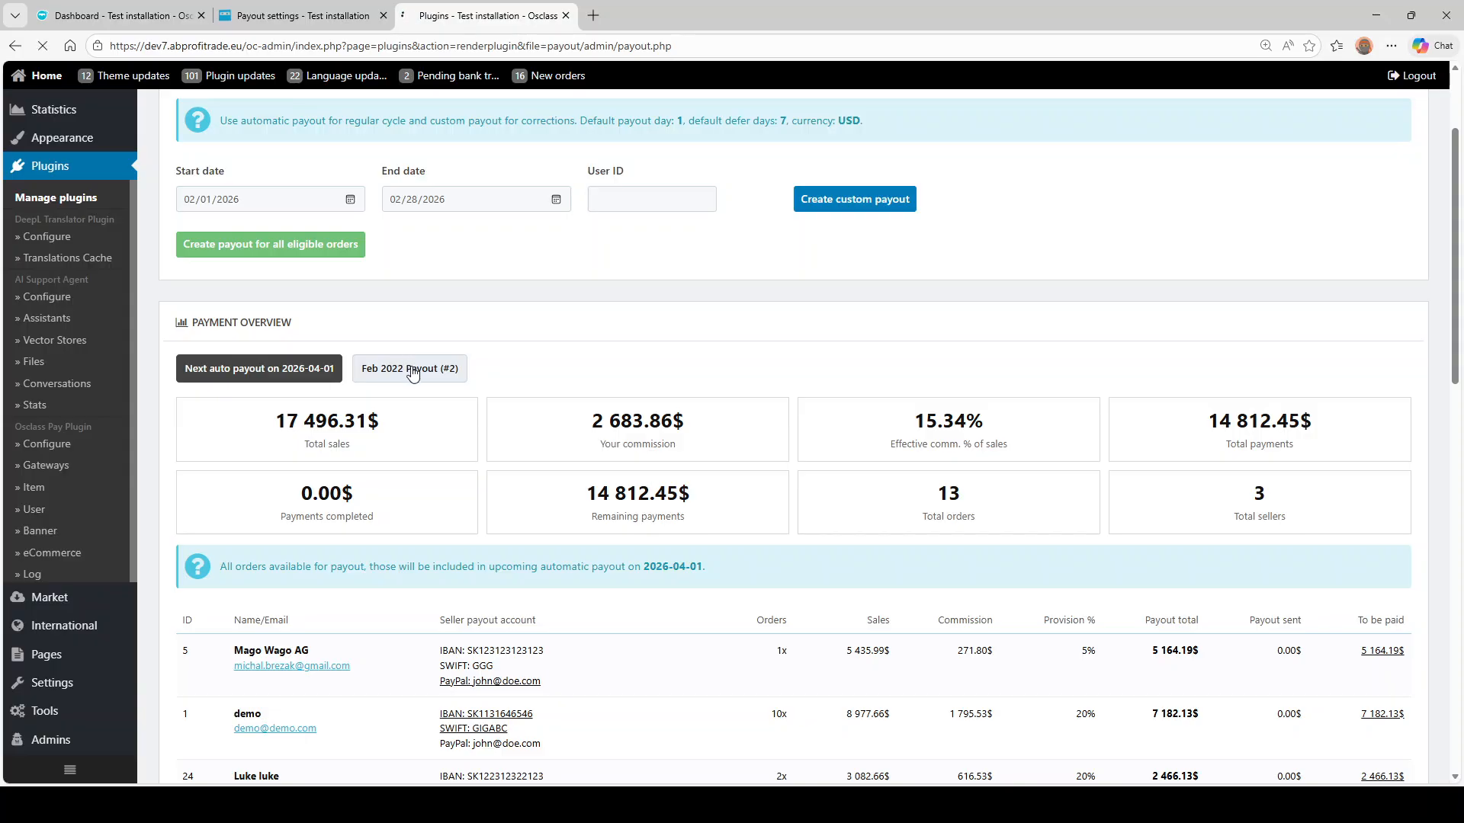
scroll(441, 381, "down", 2)
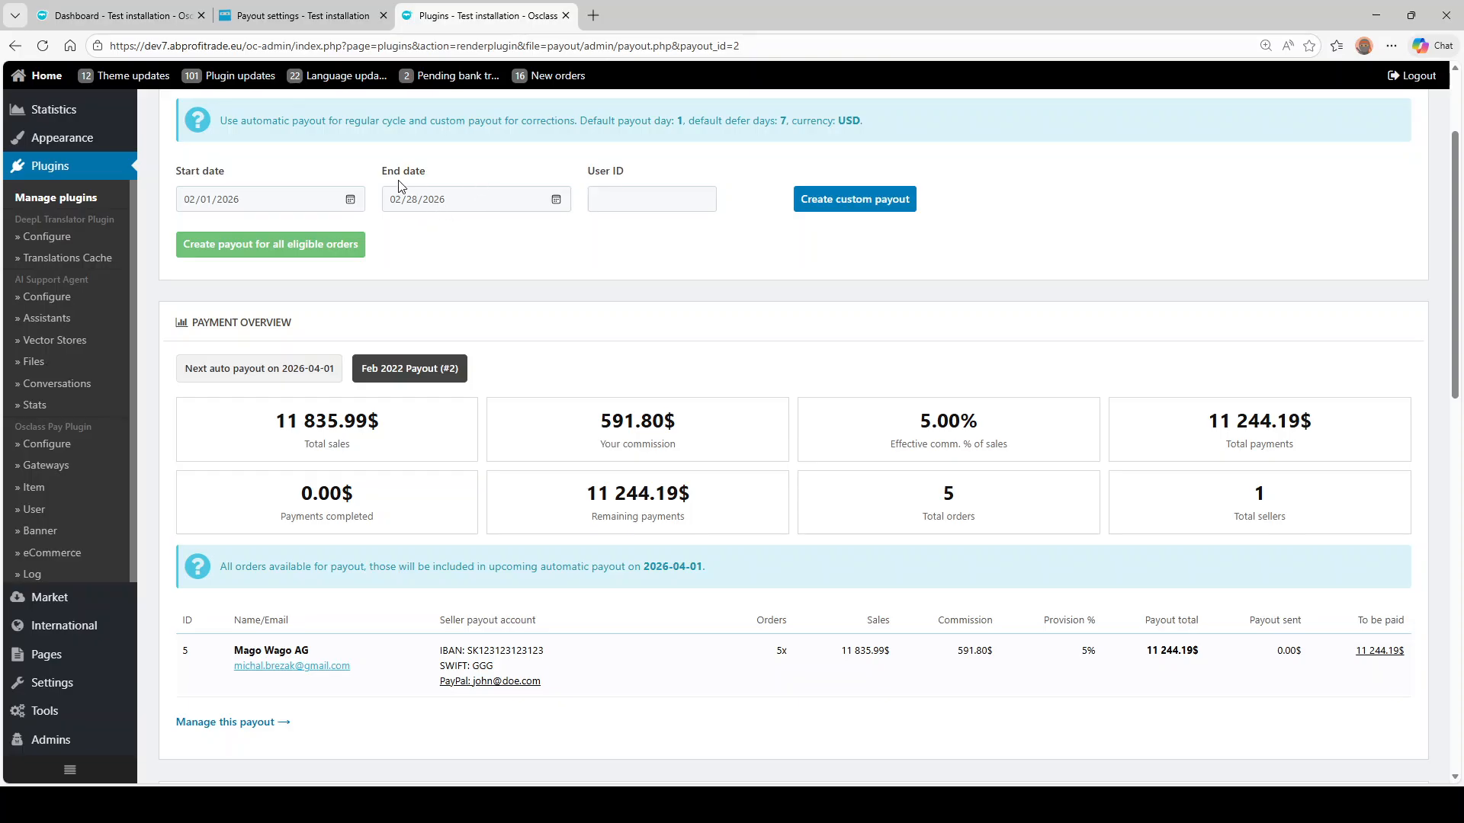
scroll(455, 294, "down", 2)
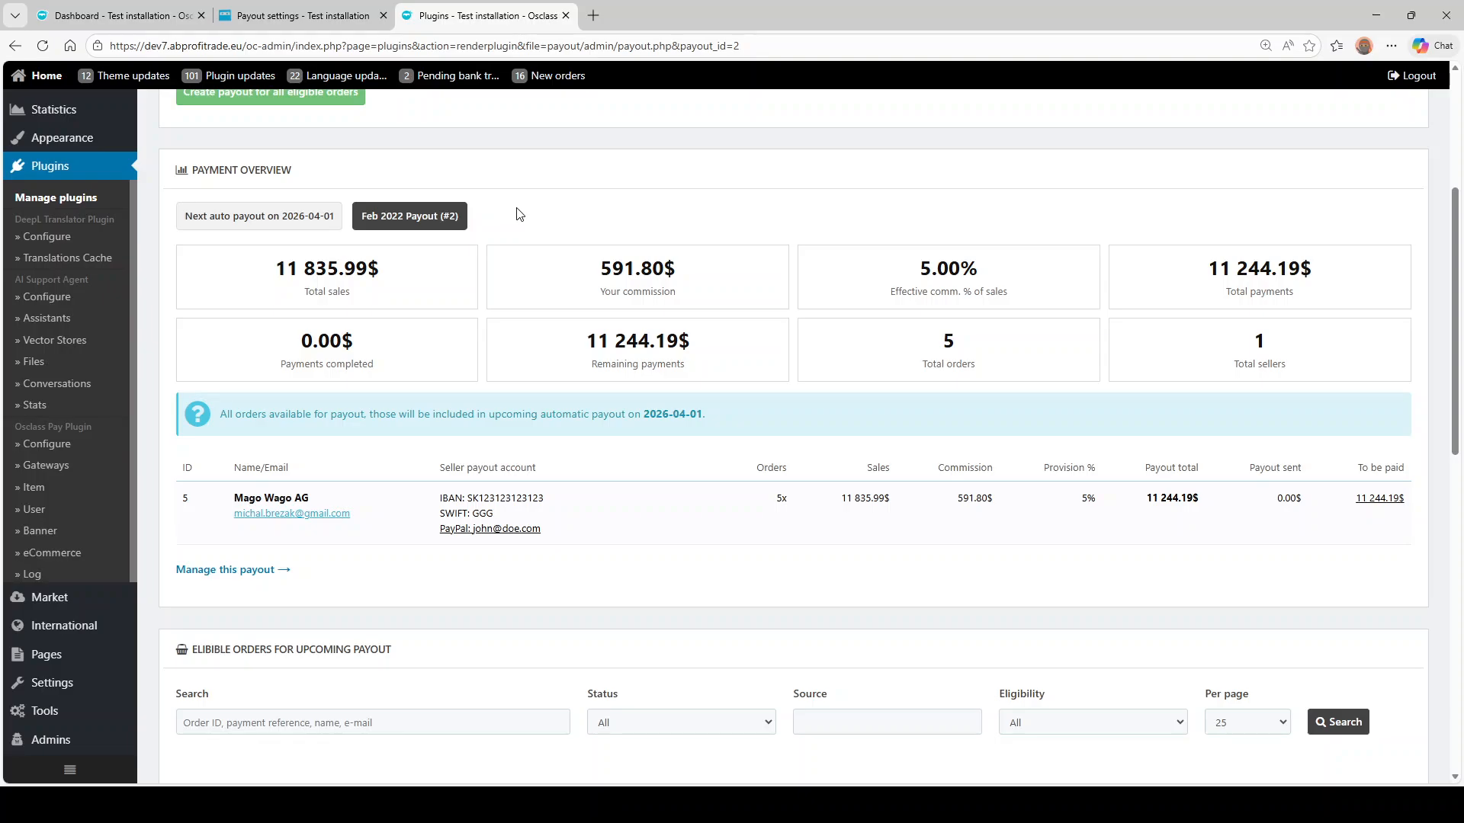
scroll(516, 214, "down", 2)
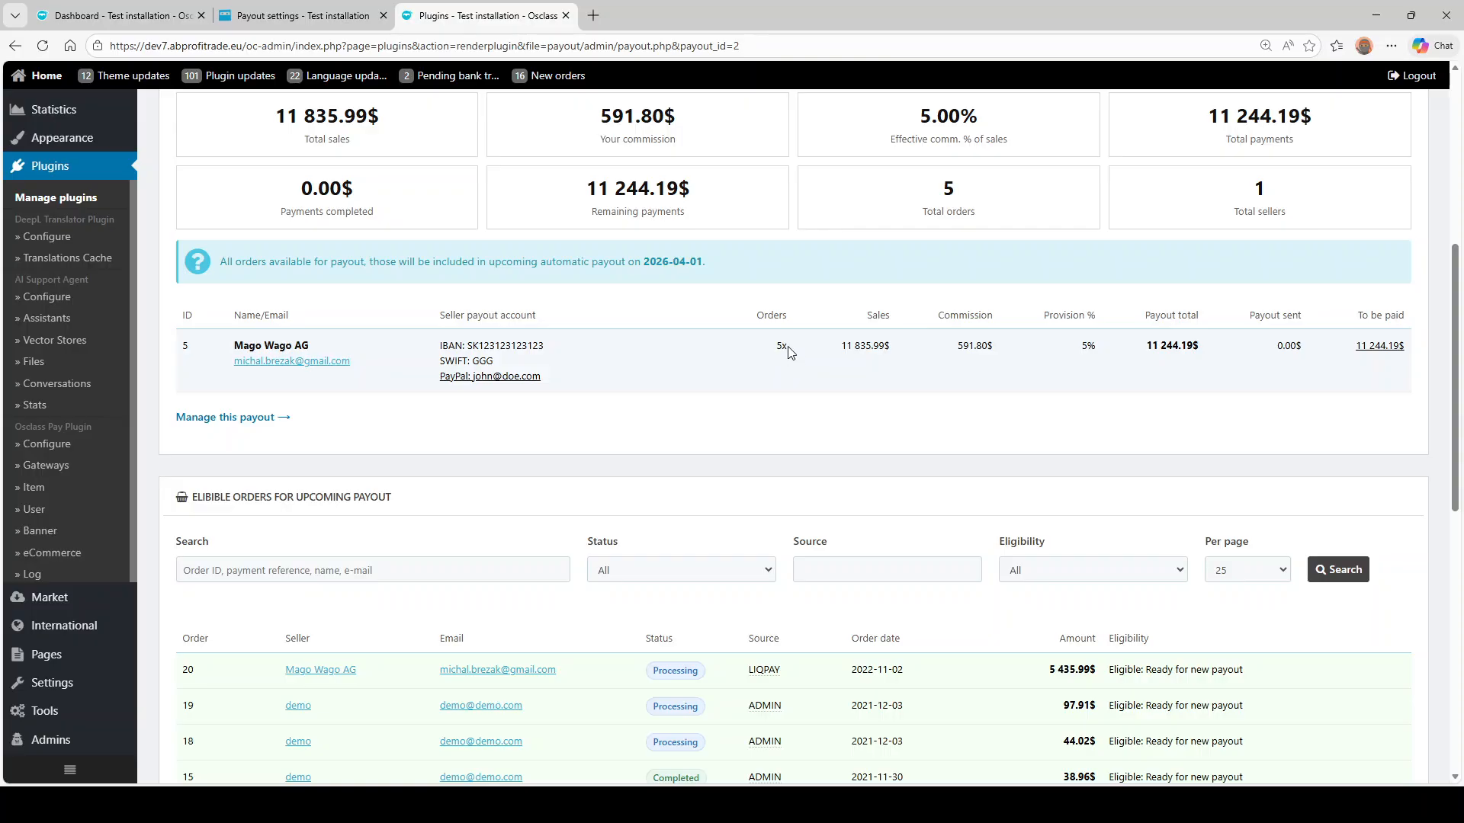
- Open the Feb 2022 Payout management page, toggling the paid marks but leaving them cleared
left_click(230, 410)
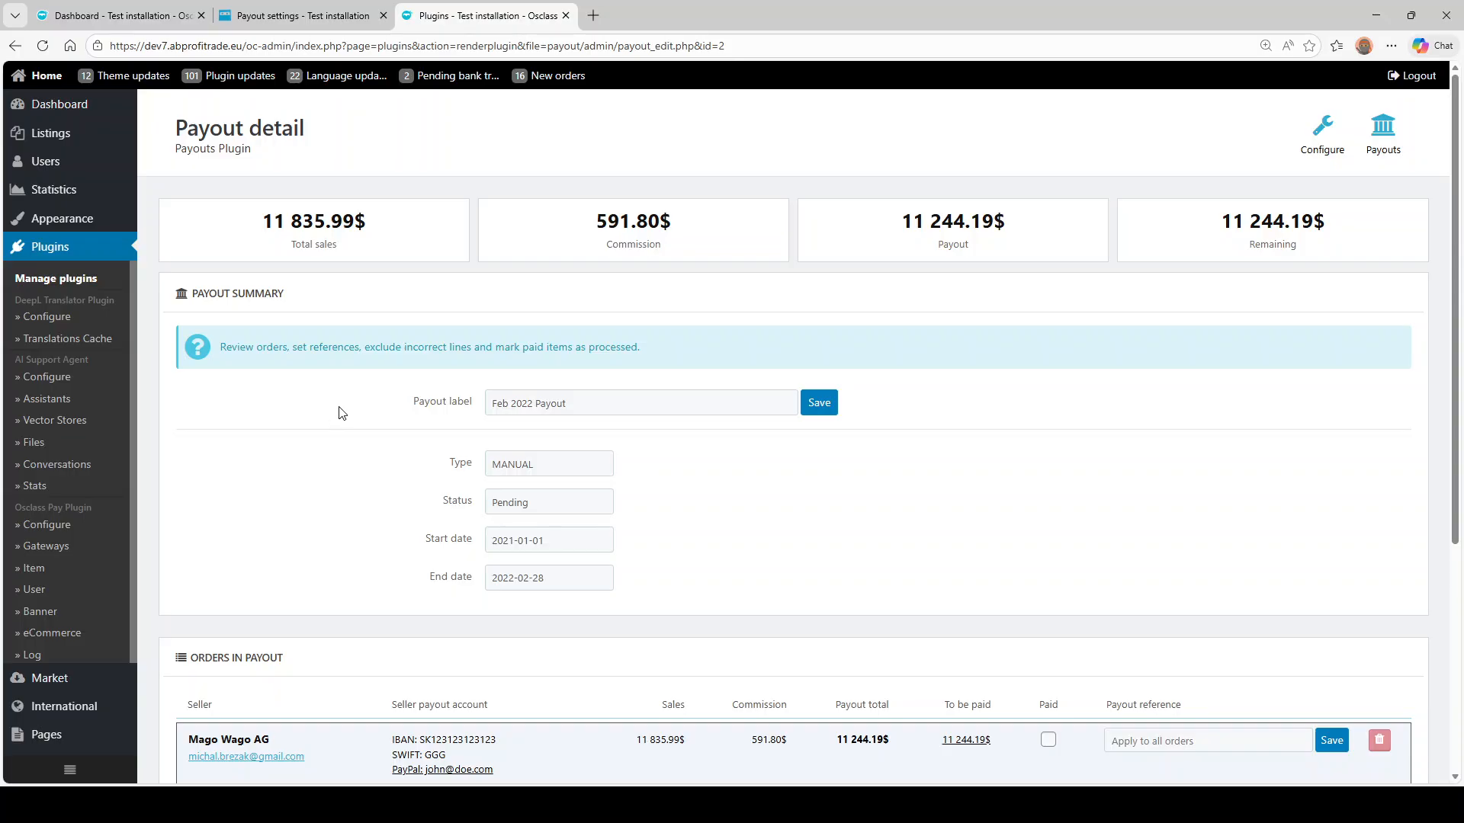
scroll(332, 408, "down", 5)
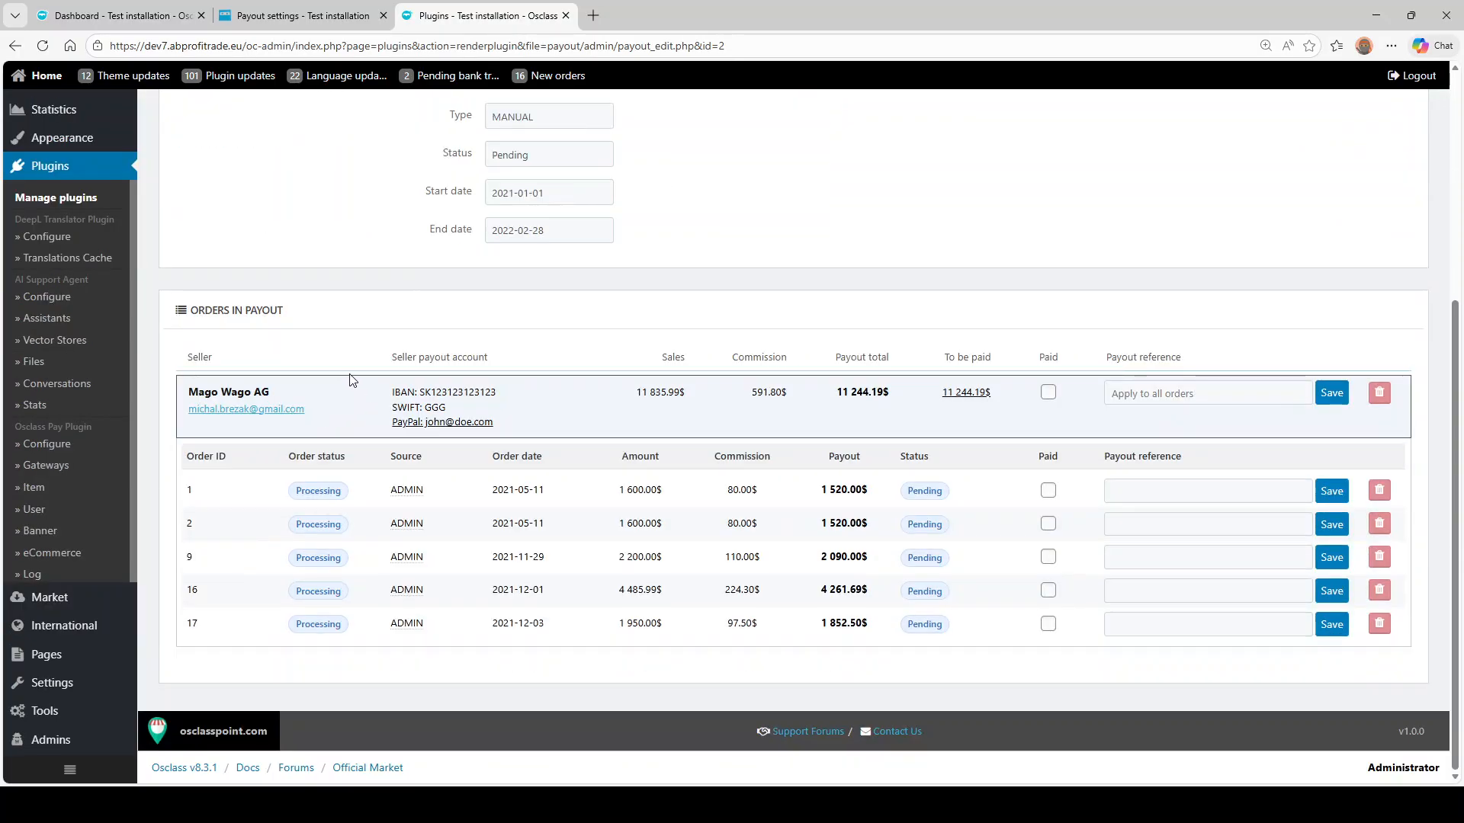
scroll(353, 381, "up", 4)
scroll(353, 381, "down", 4)
left_click(1250, 395)
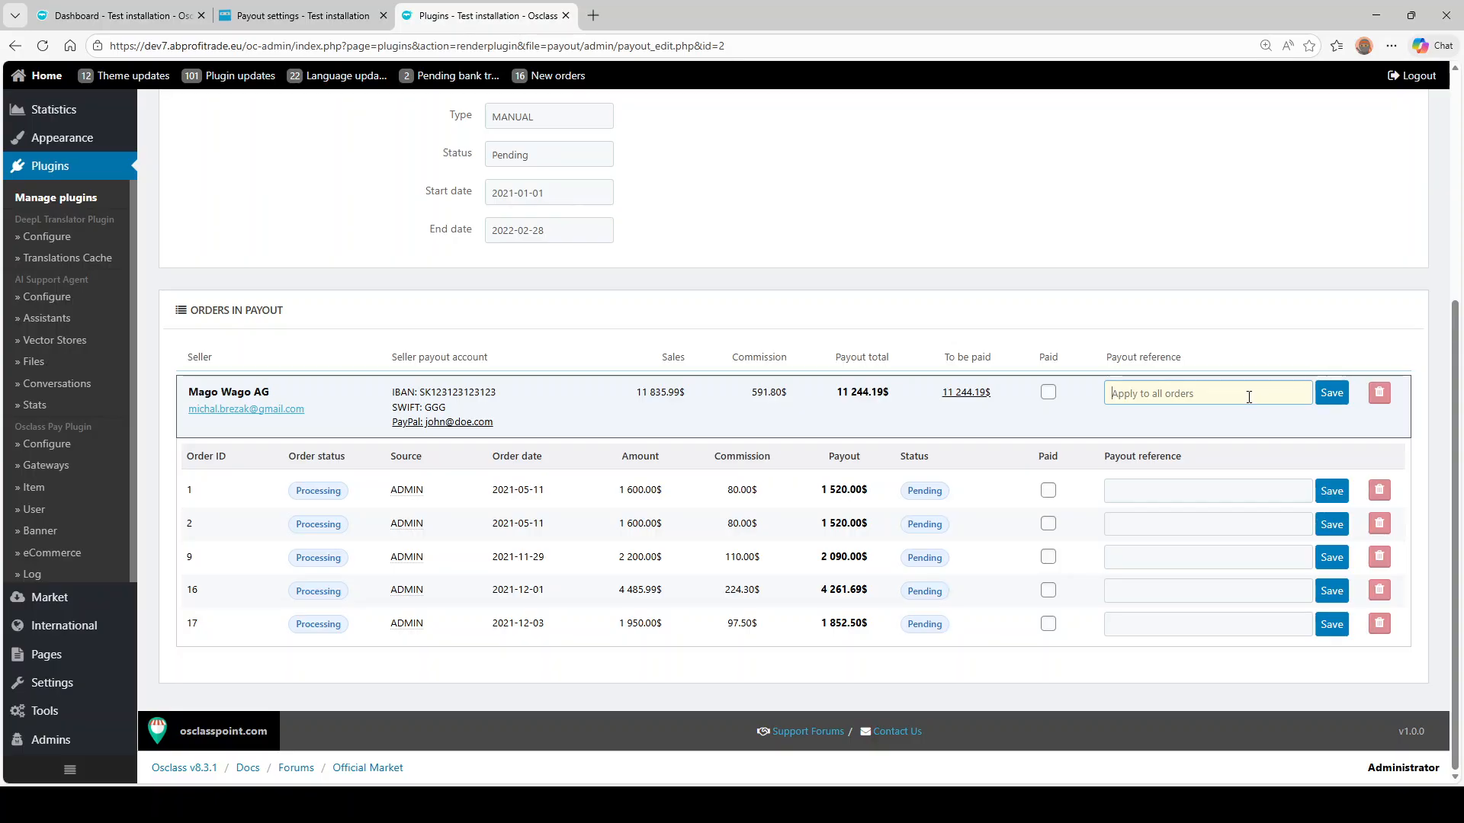
left_click(1048, 392)
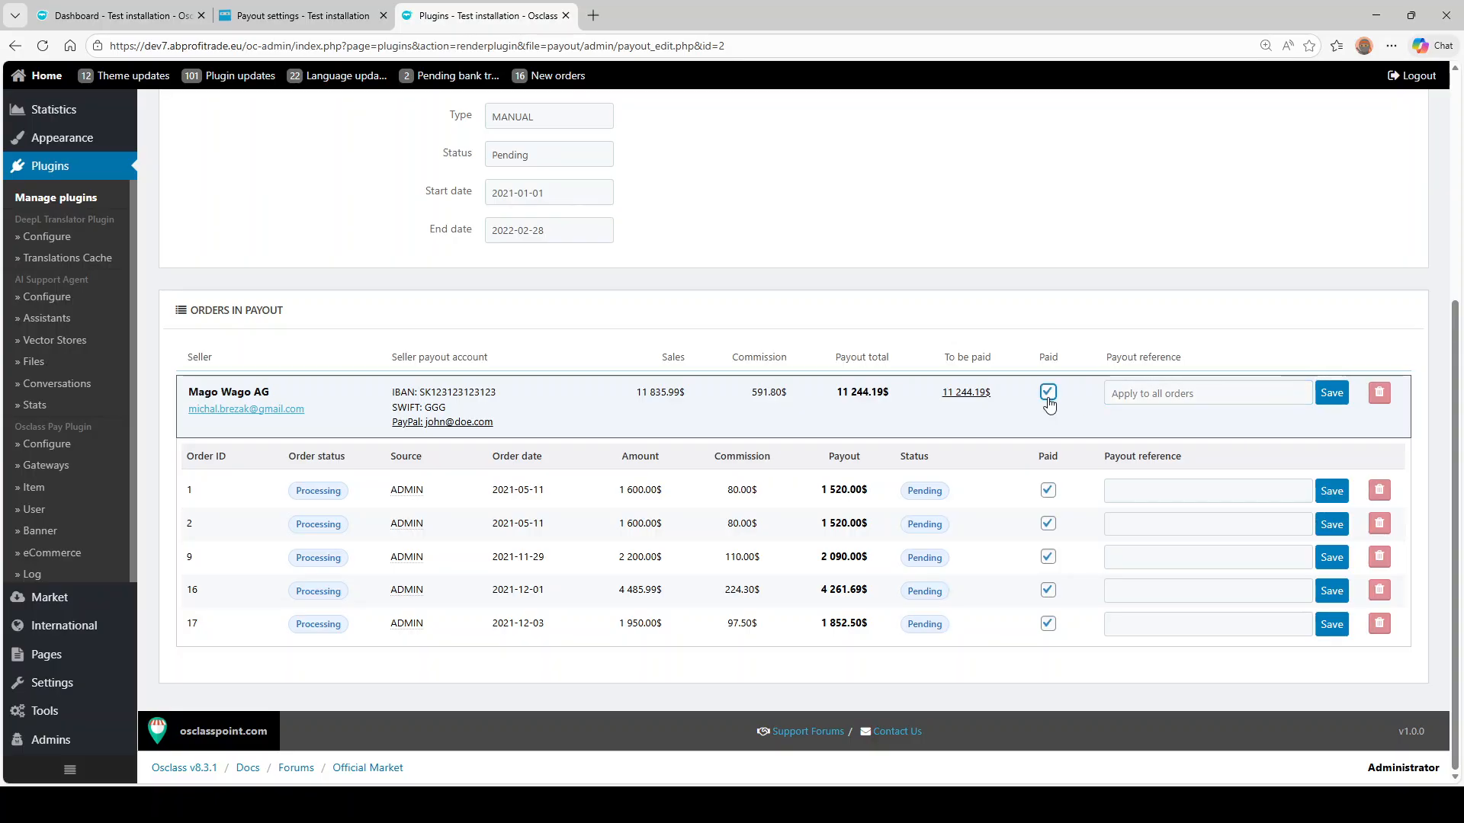
left_click(1049, 492)
left_click(1049, 525)
left_click(1049, 525)
left_click(1048, 490)
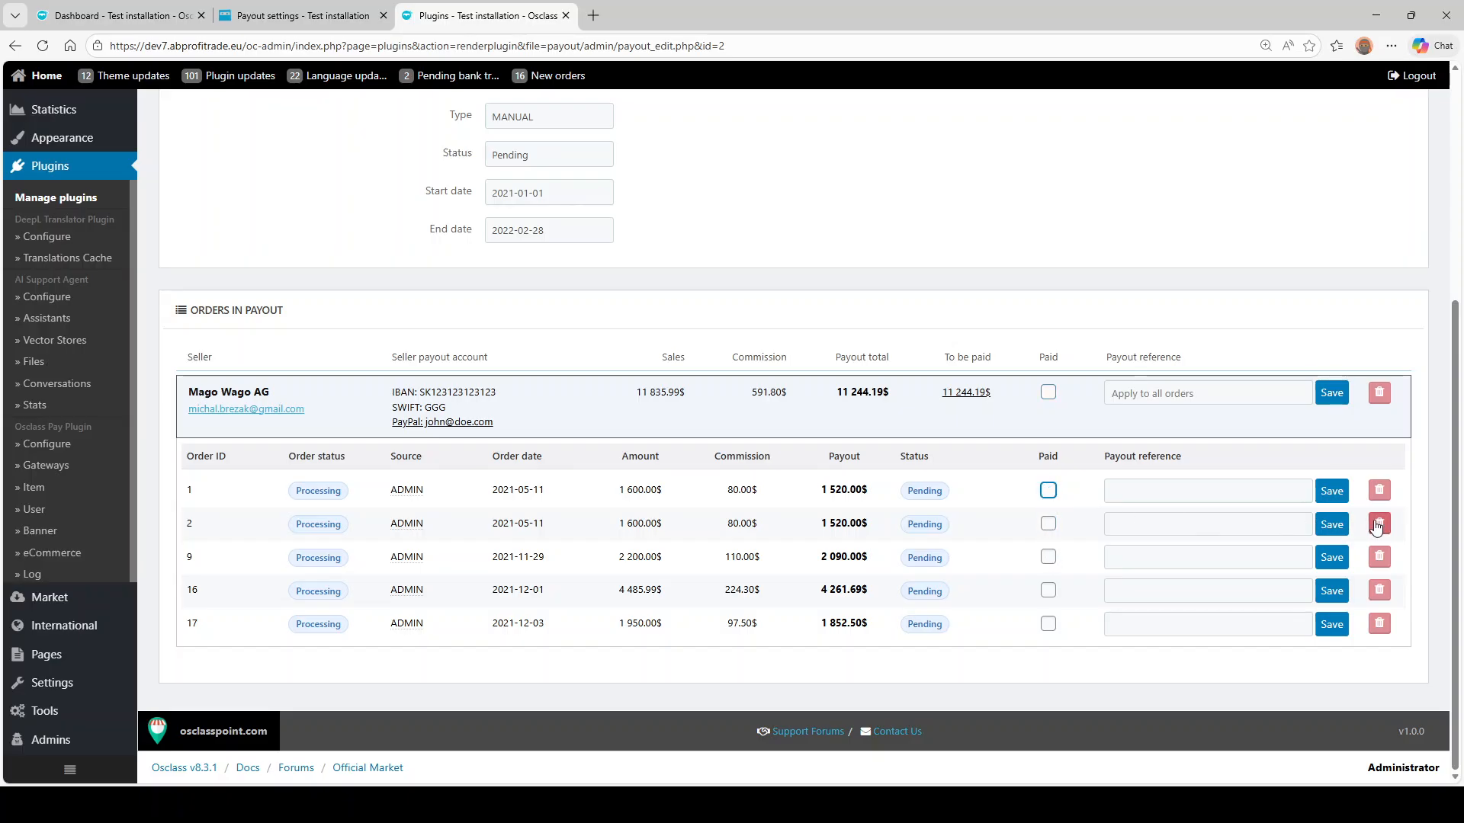
- Remove orders 2 and 9 from the Feb 2022 Payout, confirming each removal
left_click(1379, 523)
left_click(821, 148)
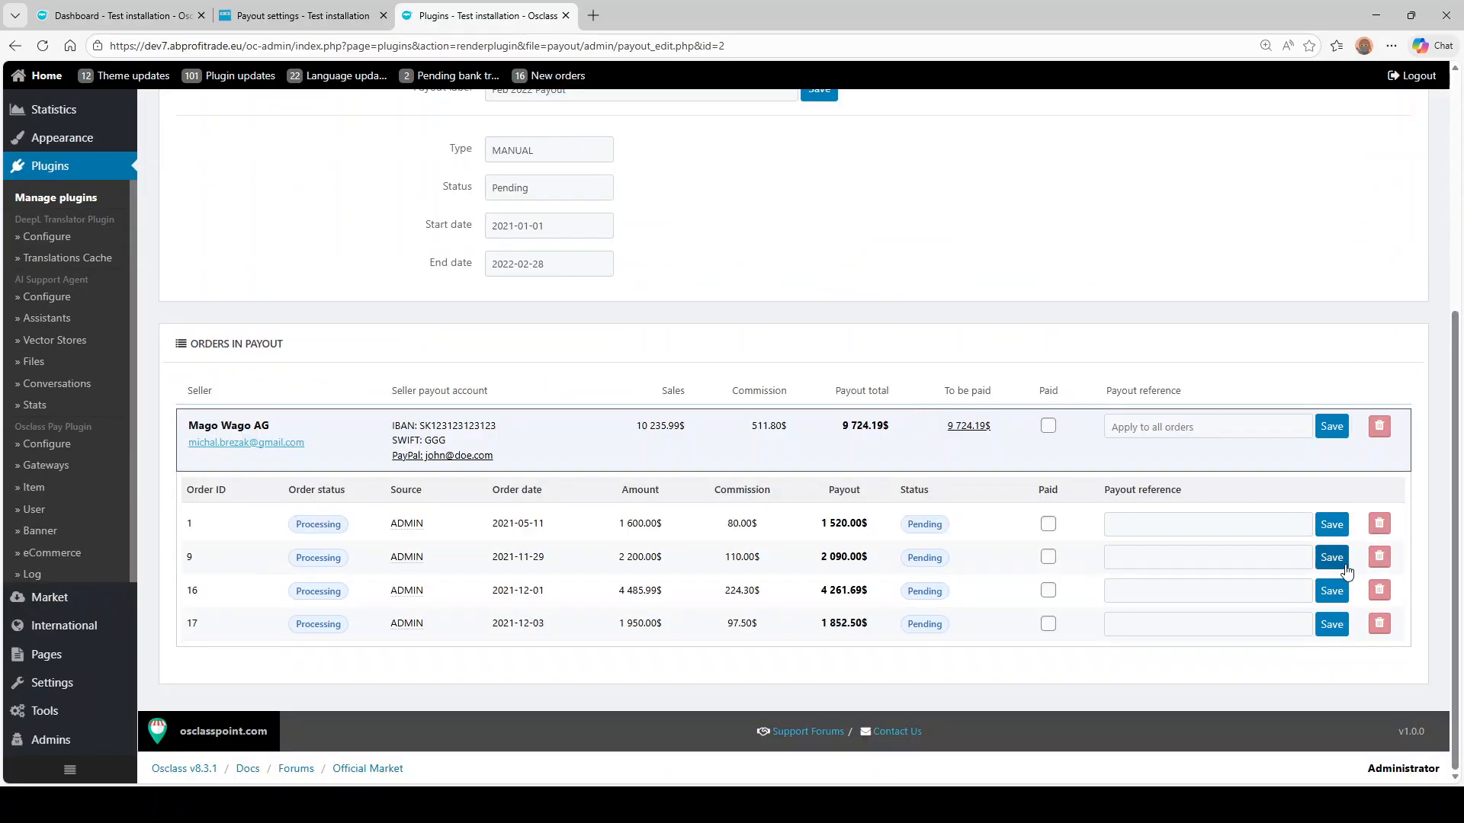
left_click(1380, 558)
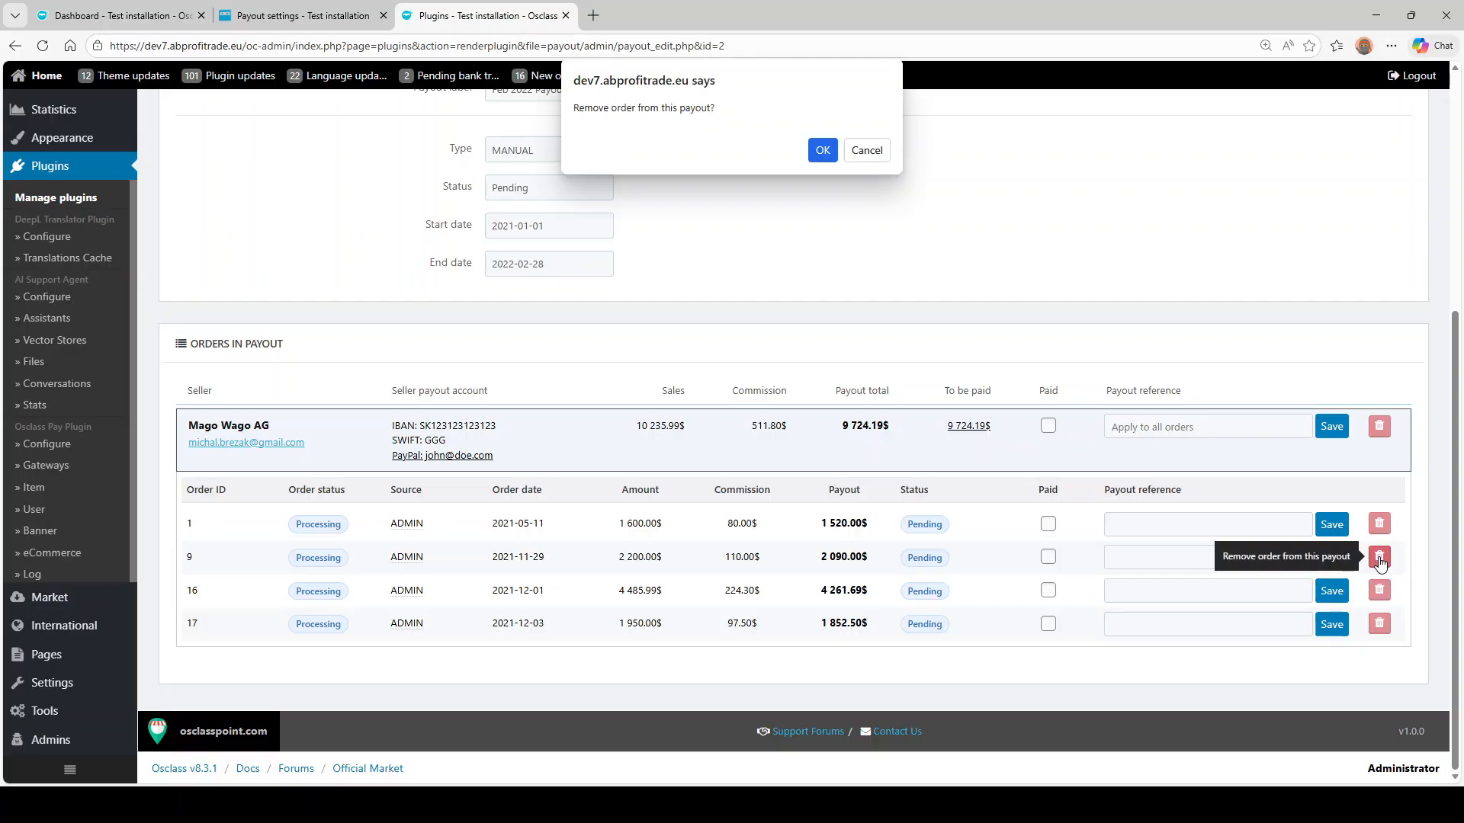
left_click(822, 148)
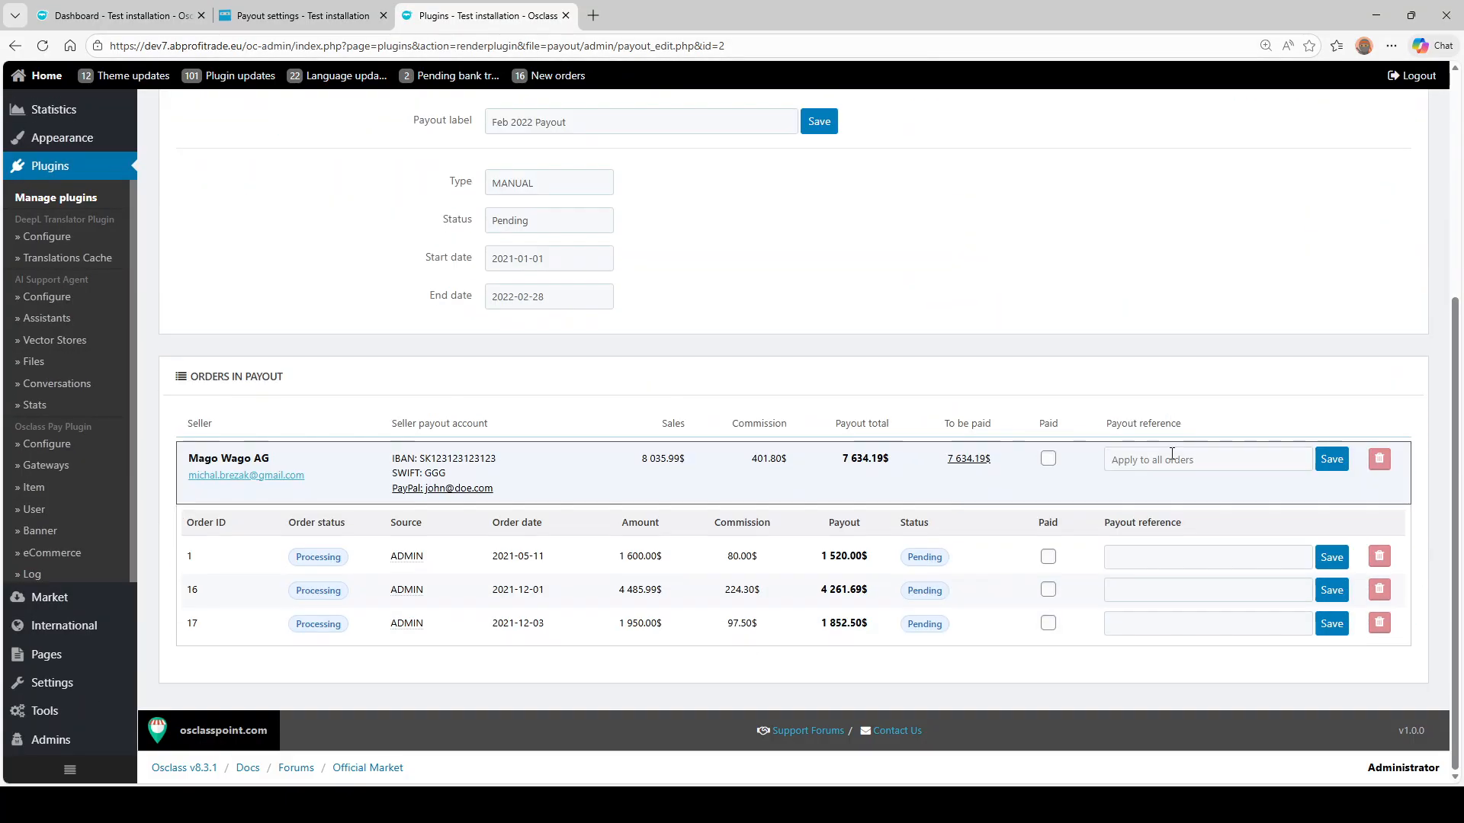
- Apply reference 'VS: 123456' to all orders, mark orders 1, 16 and 17 paid, and save
left_click(1171, 453)
type("XXX")
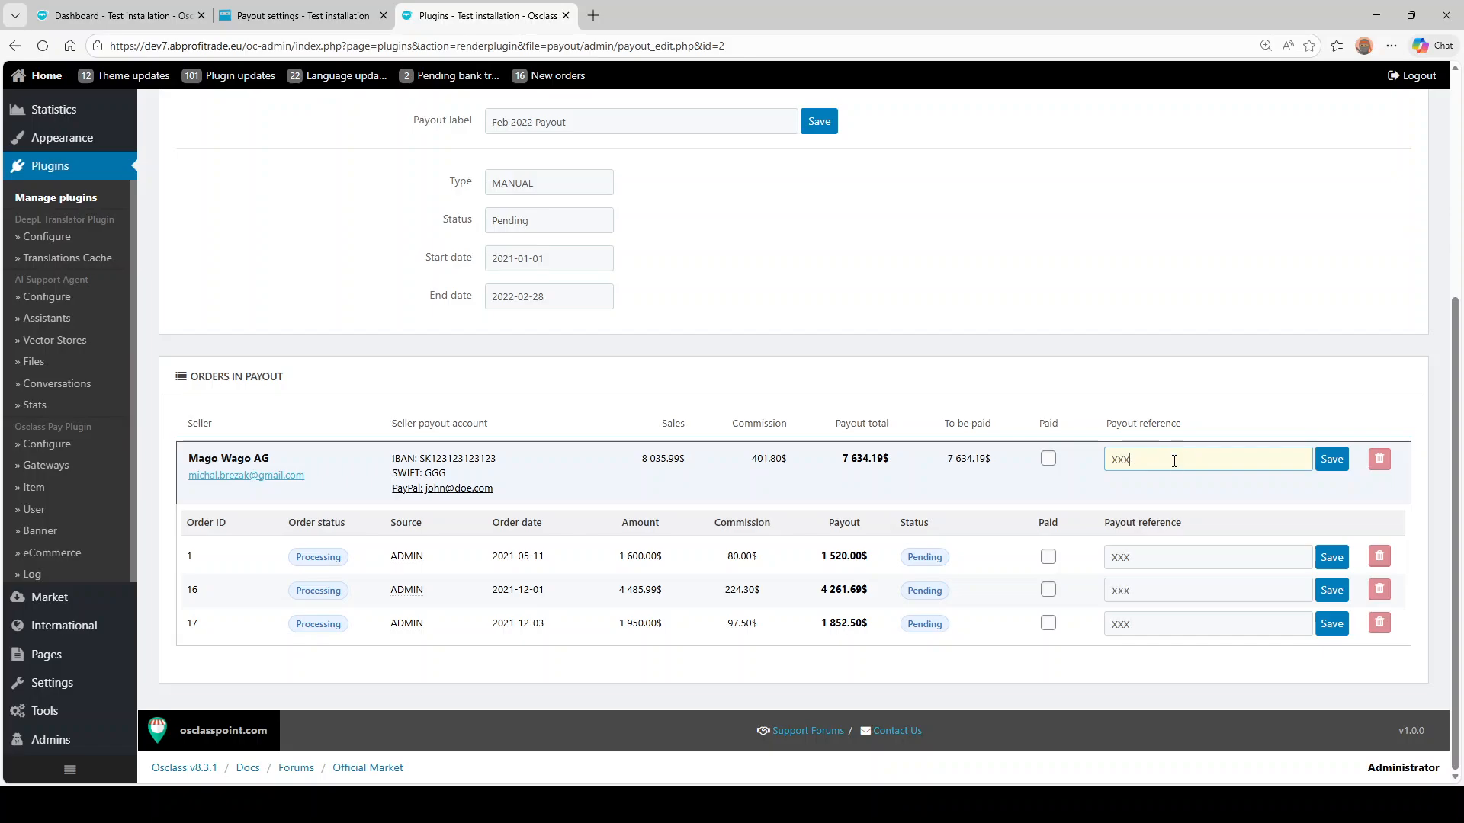
type("X")
key("ctrl+a")
type("VS: 123456")
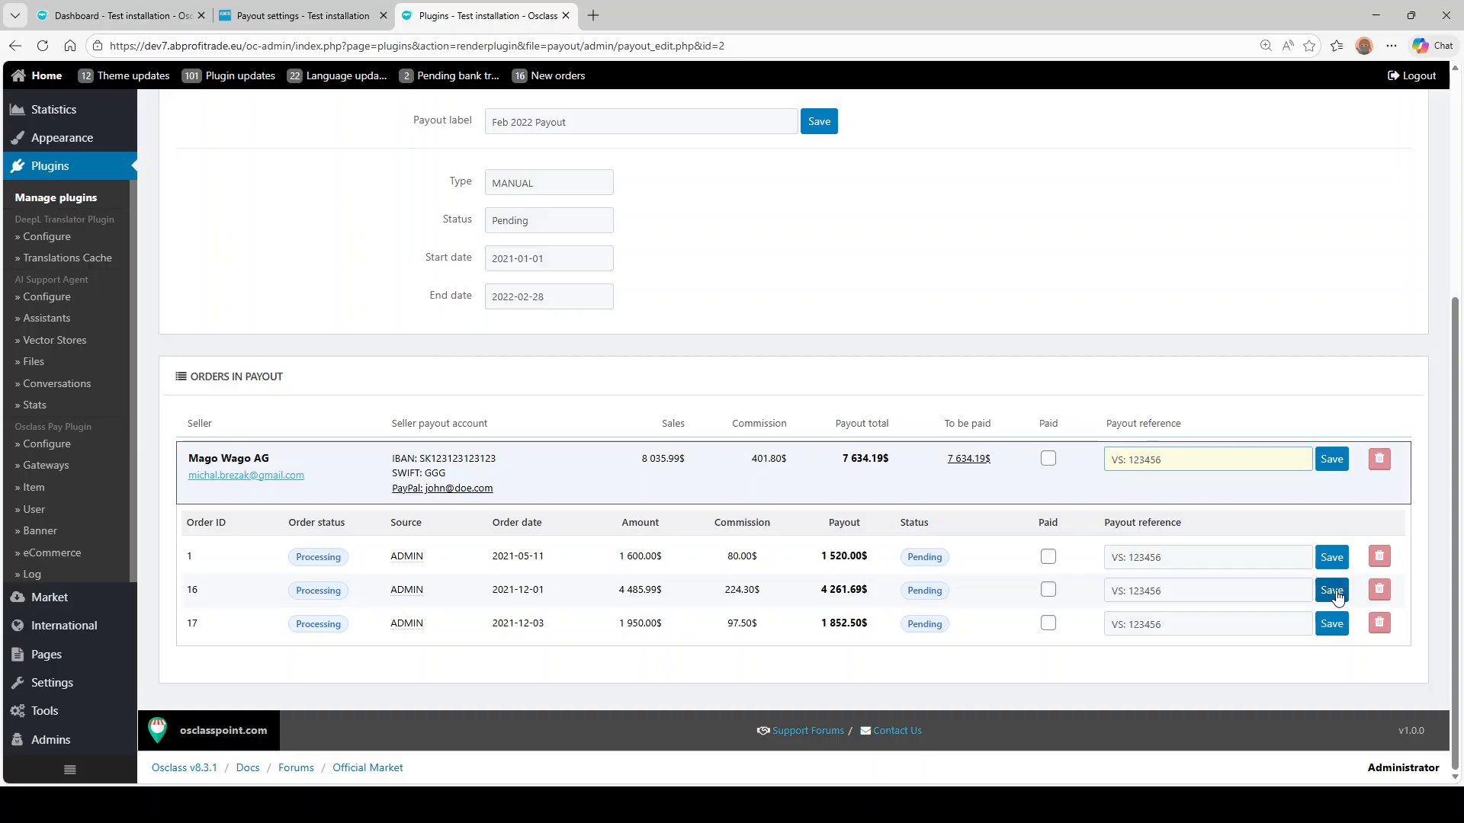
left_click(1047, 458)
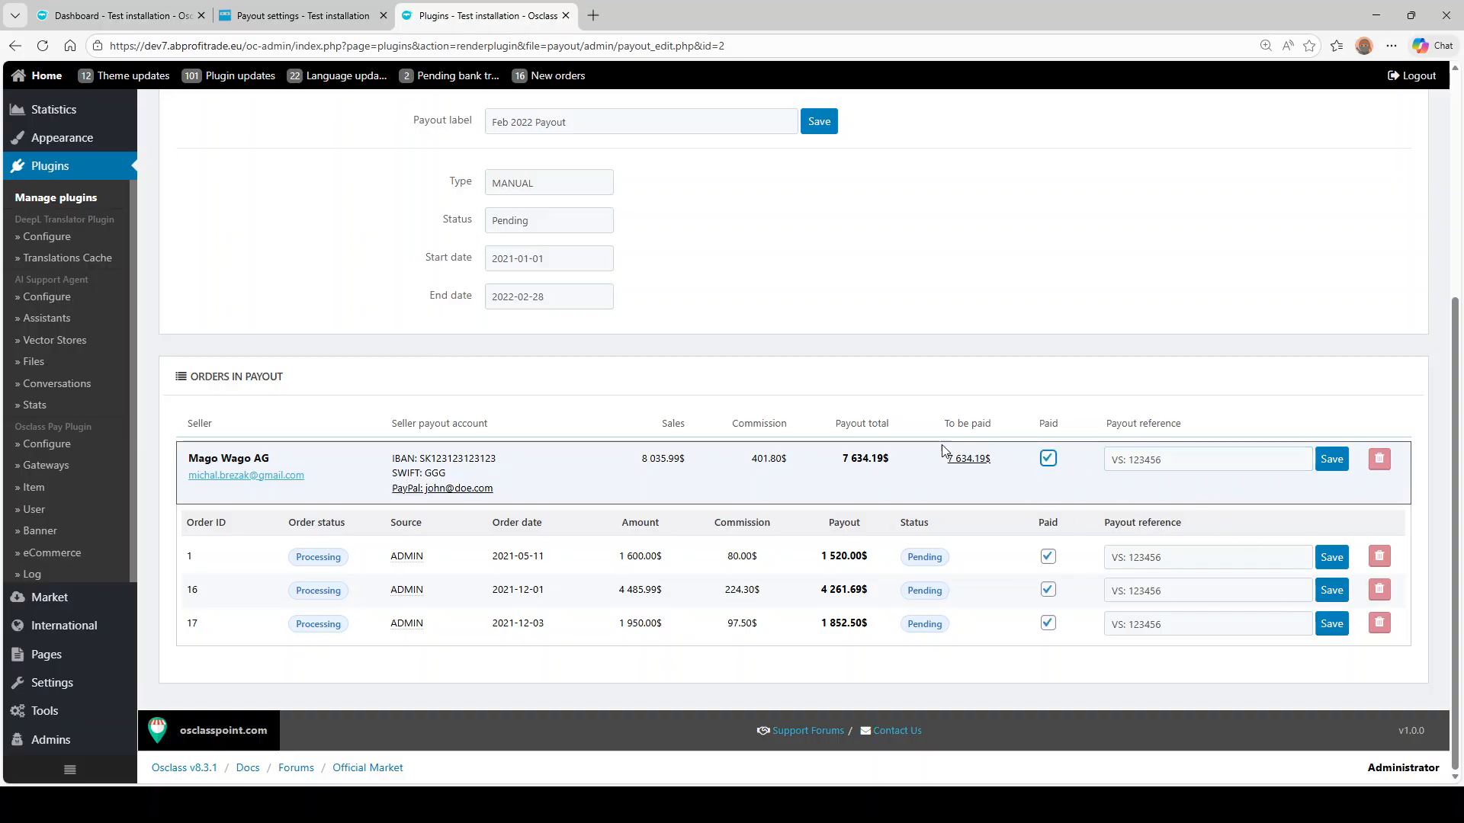
left_click(1330, 557)
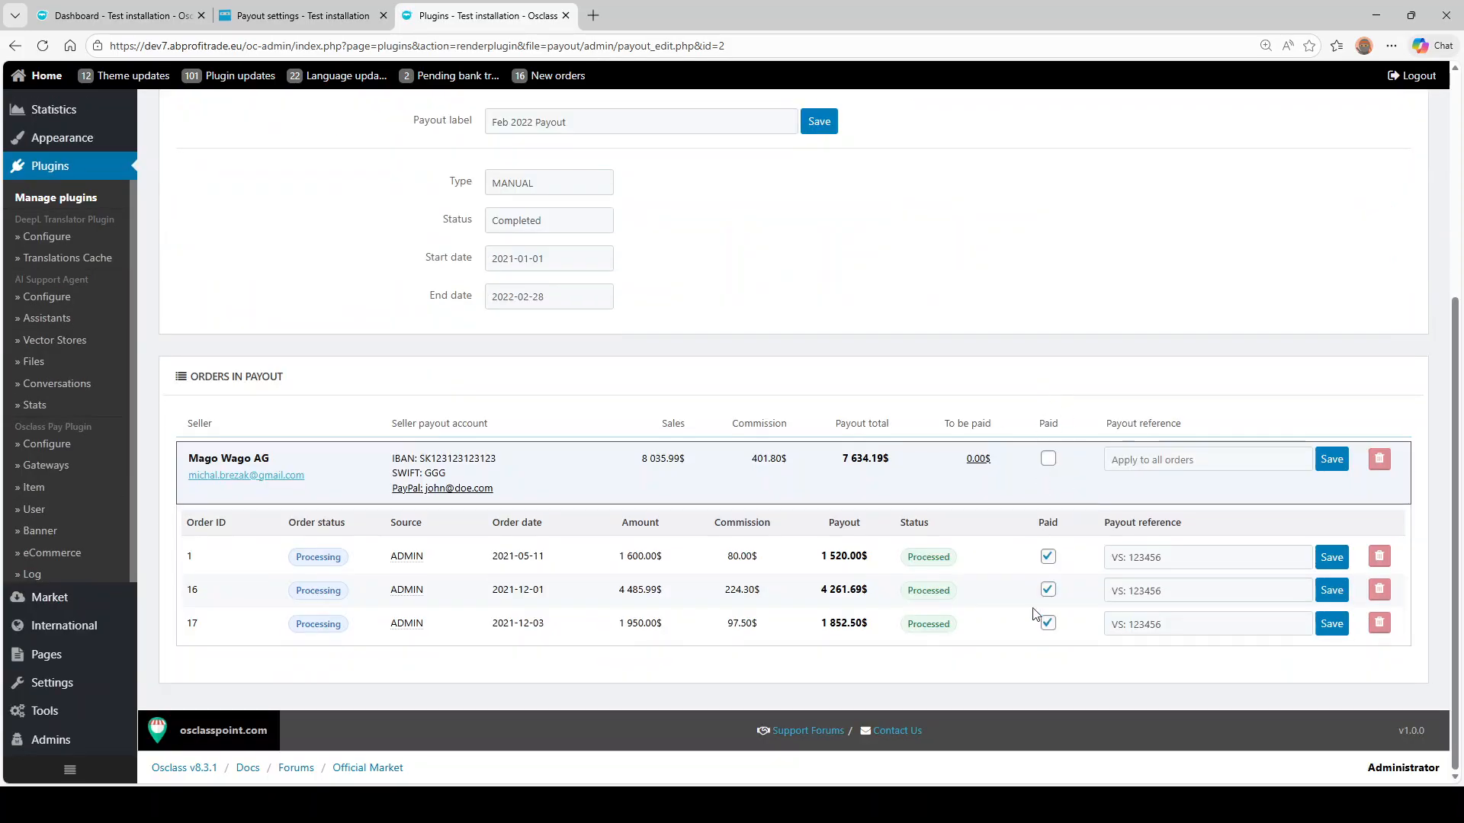
double_click(976, 458)
triple_click(978, 459)
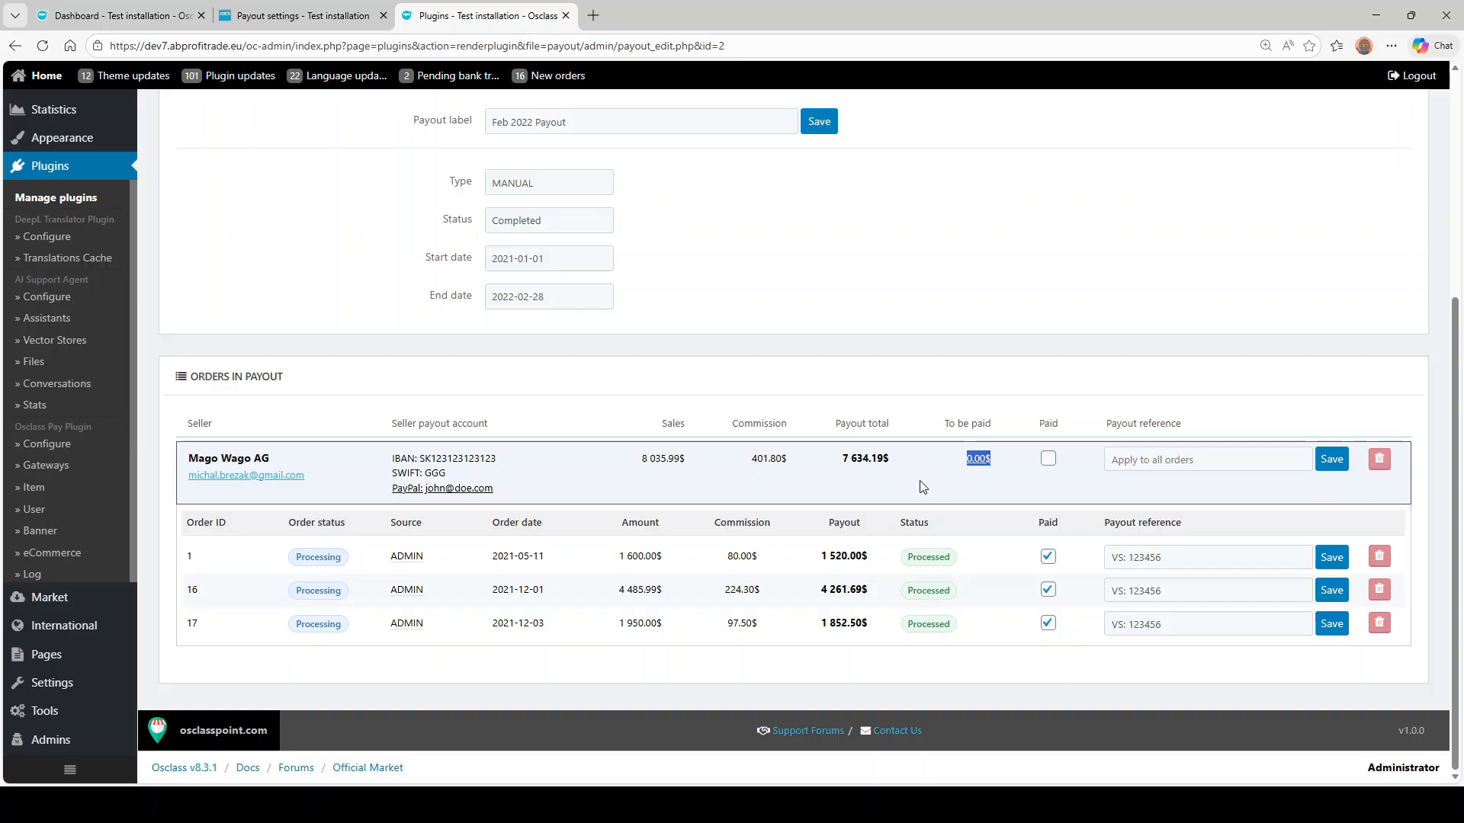
scroll(540, 316, "up", 4)
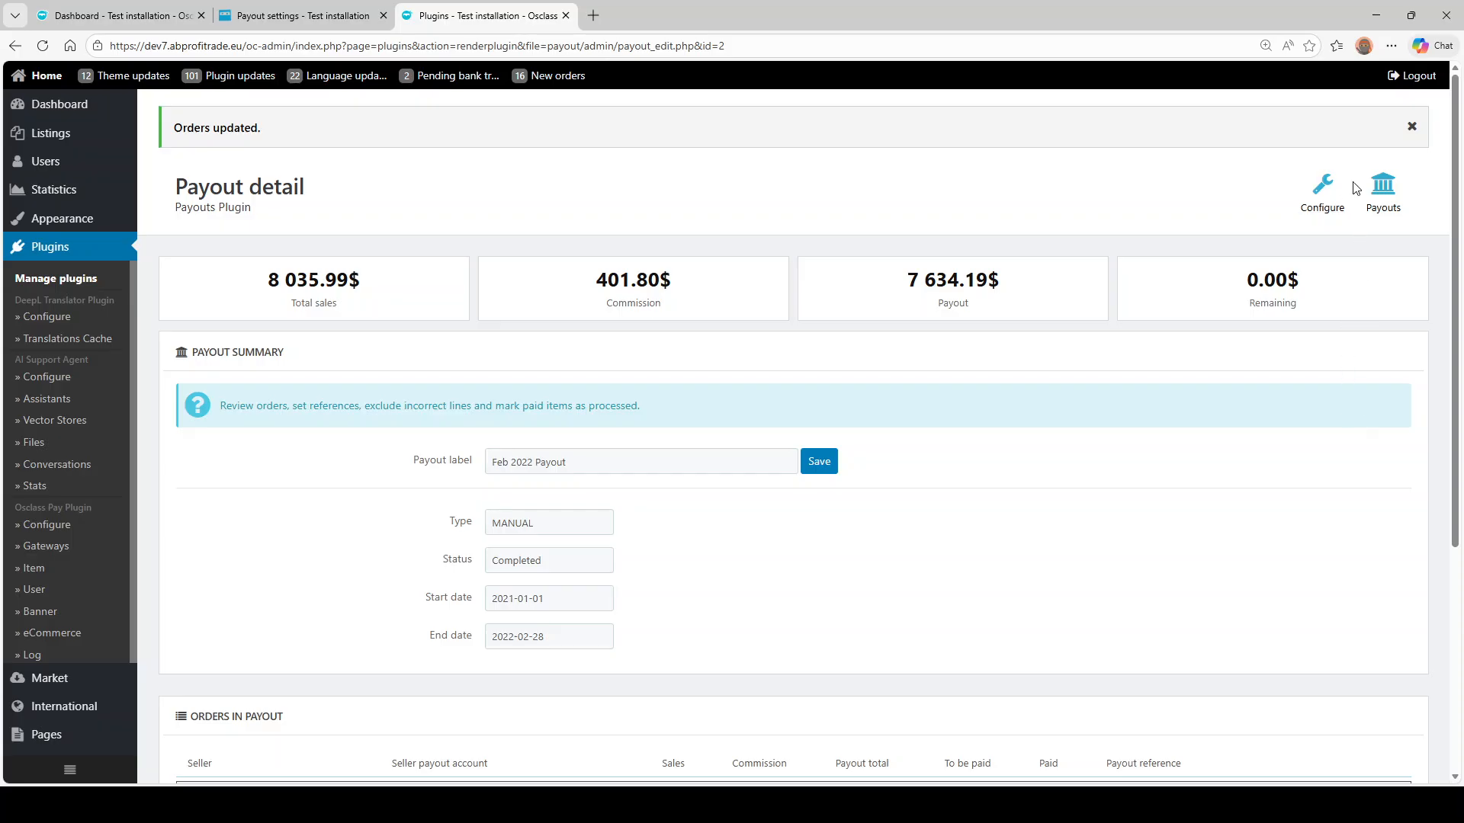
- Scroll the payouts overview to confirm Feb 2022 Payout is Completed and 18 422.45$ remains eligible
left_click(1384, 187)
scroll(590, 343, "down", 9)
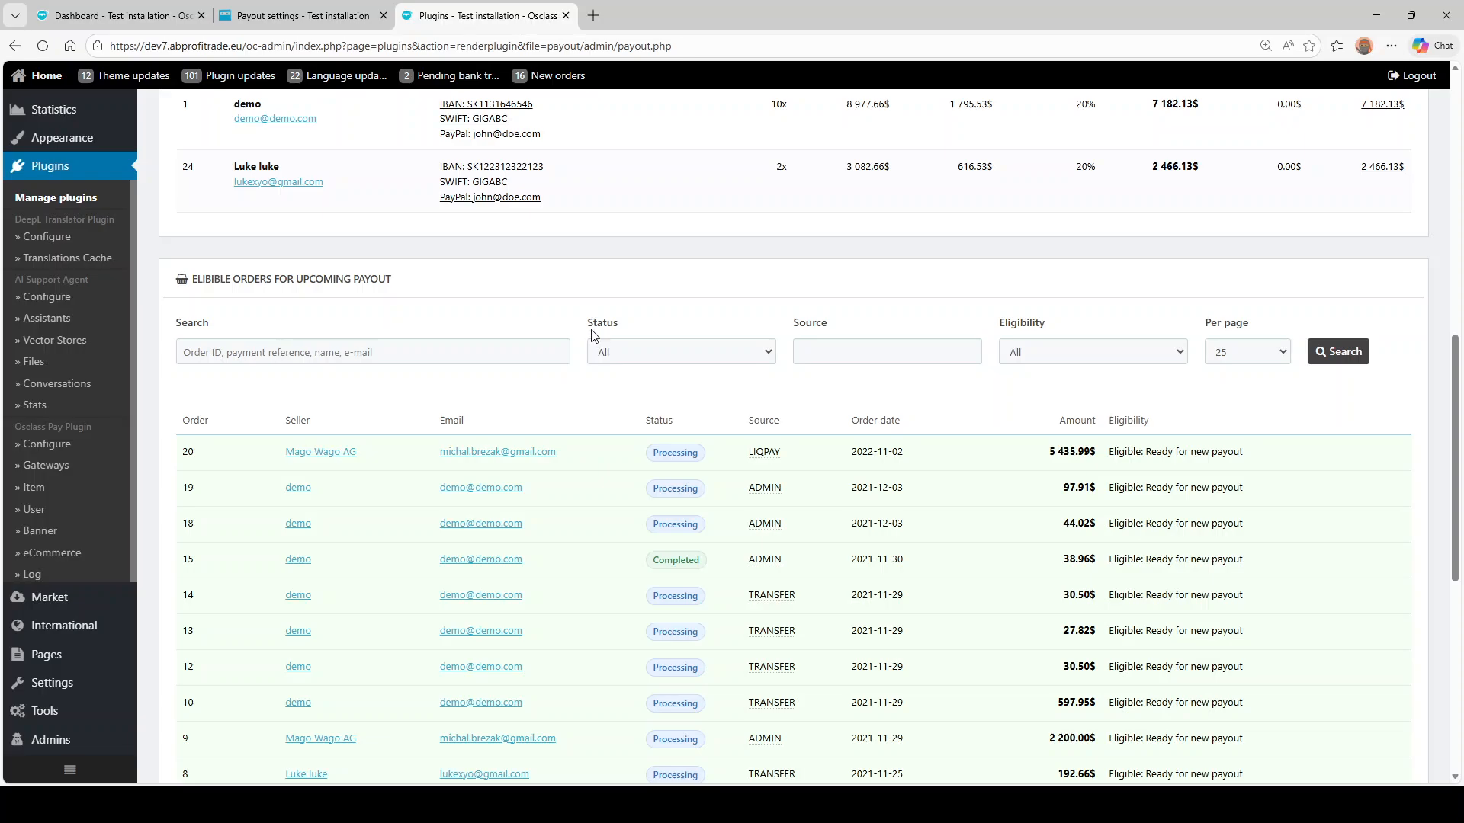
scroll(572, 305, "down", 2)
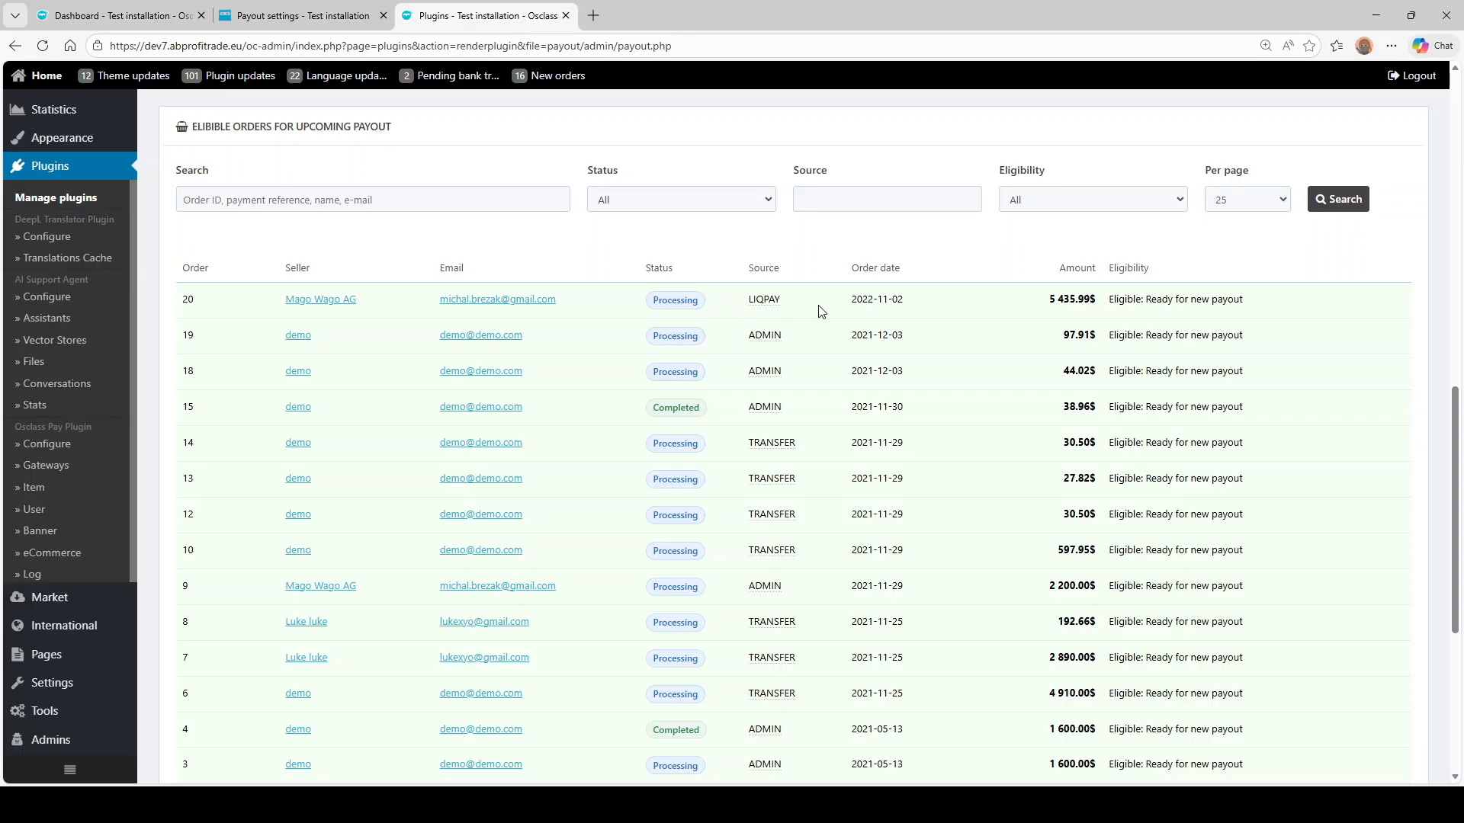
scroll(821, 313, "down", 4)
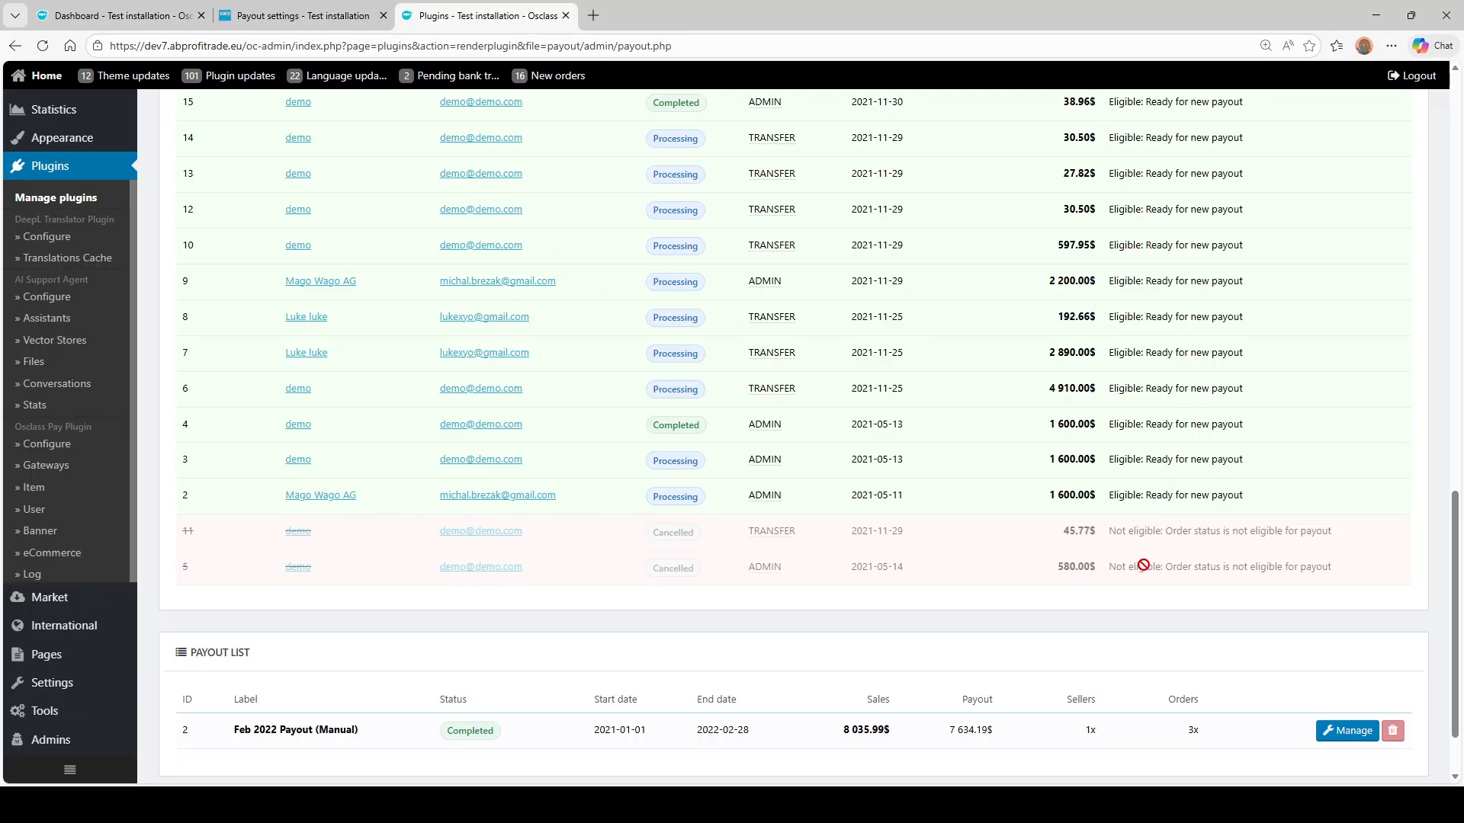
scroll(924, 566, "up", 5)
scroll(924, 566, "down", 5)
scroll(924, 566, "down", 2)
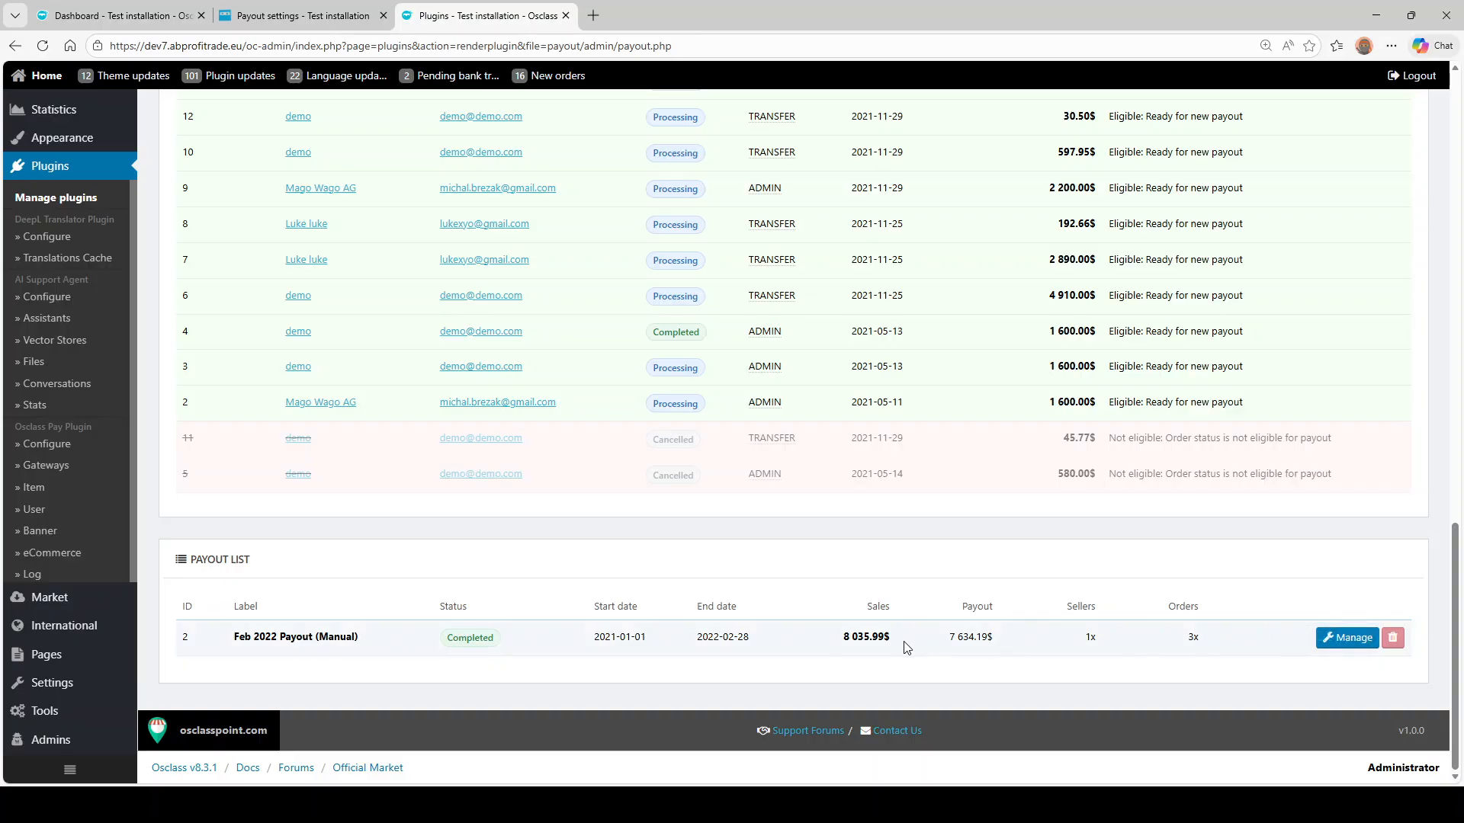
scroll(189, 625, "up", 8)
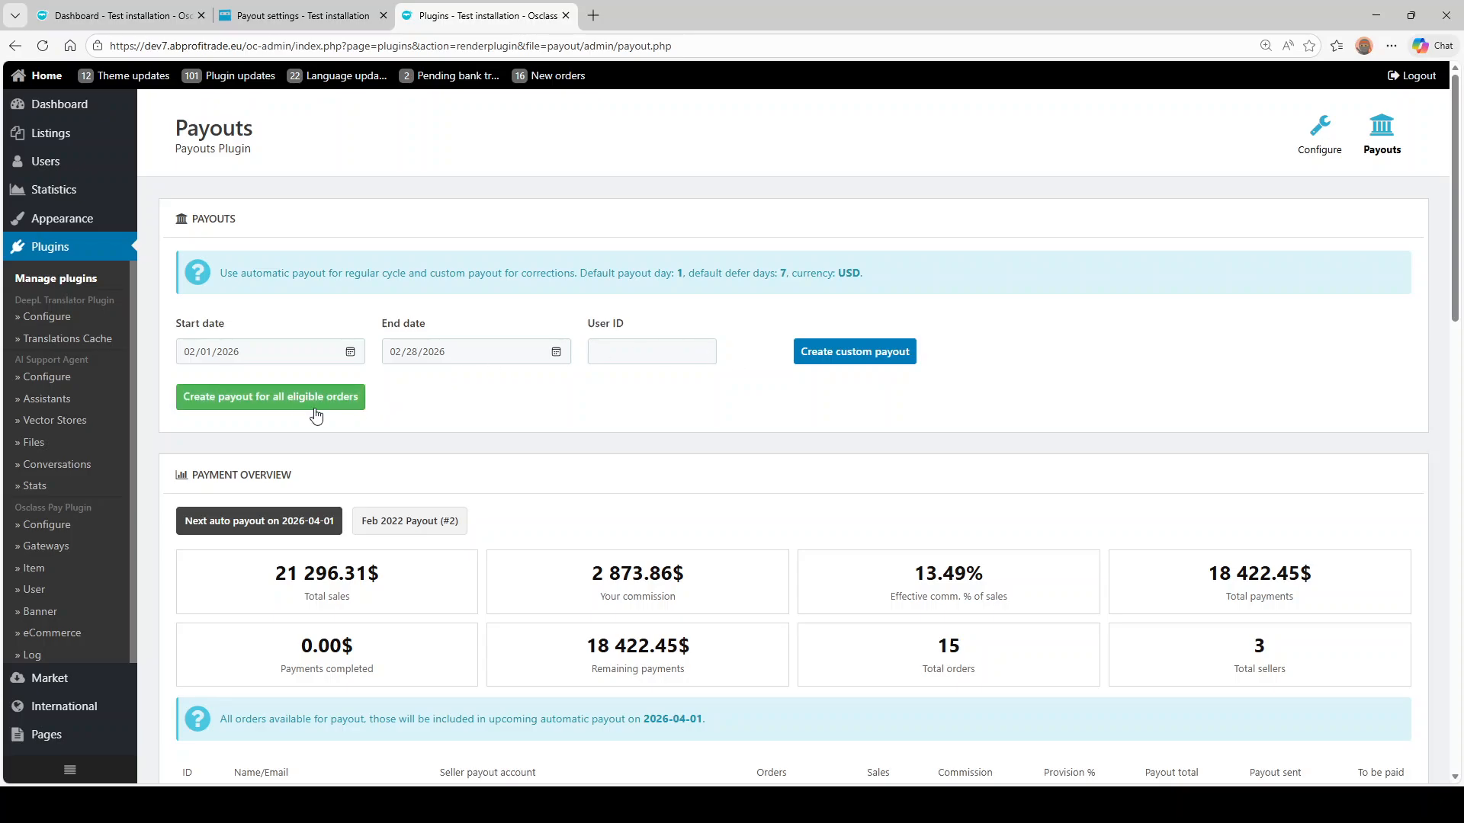
- Create an automatic payout for all eligible orders, totalling 18 422.45$
left_click(233, 403)
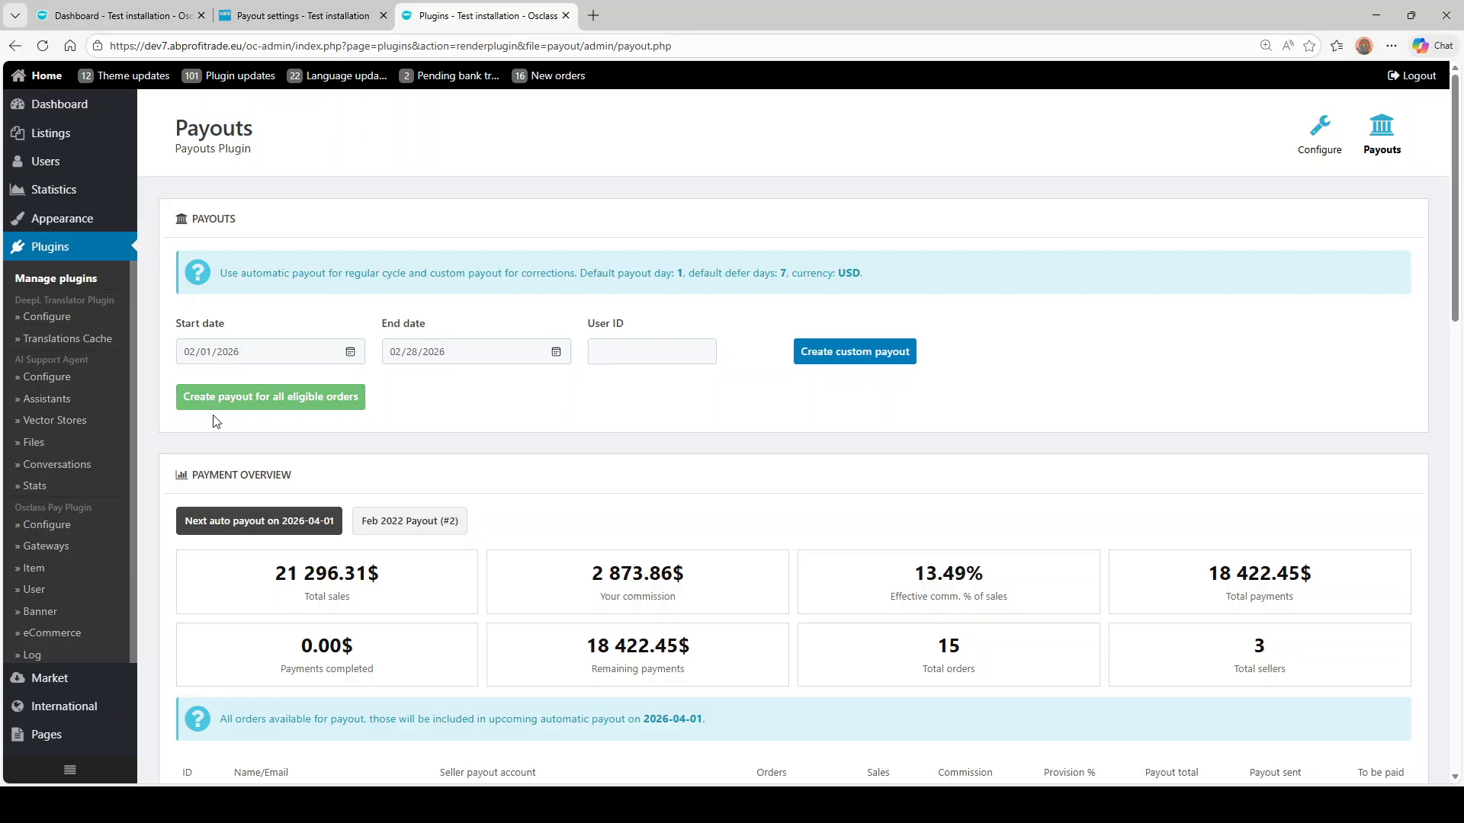
left_click(269, 410)
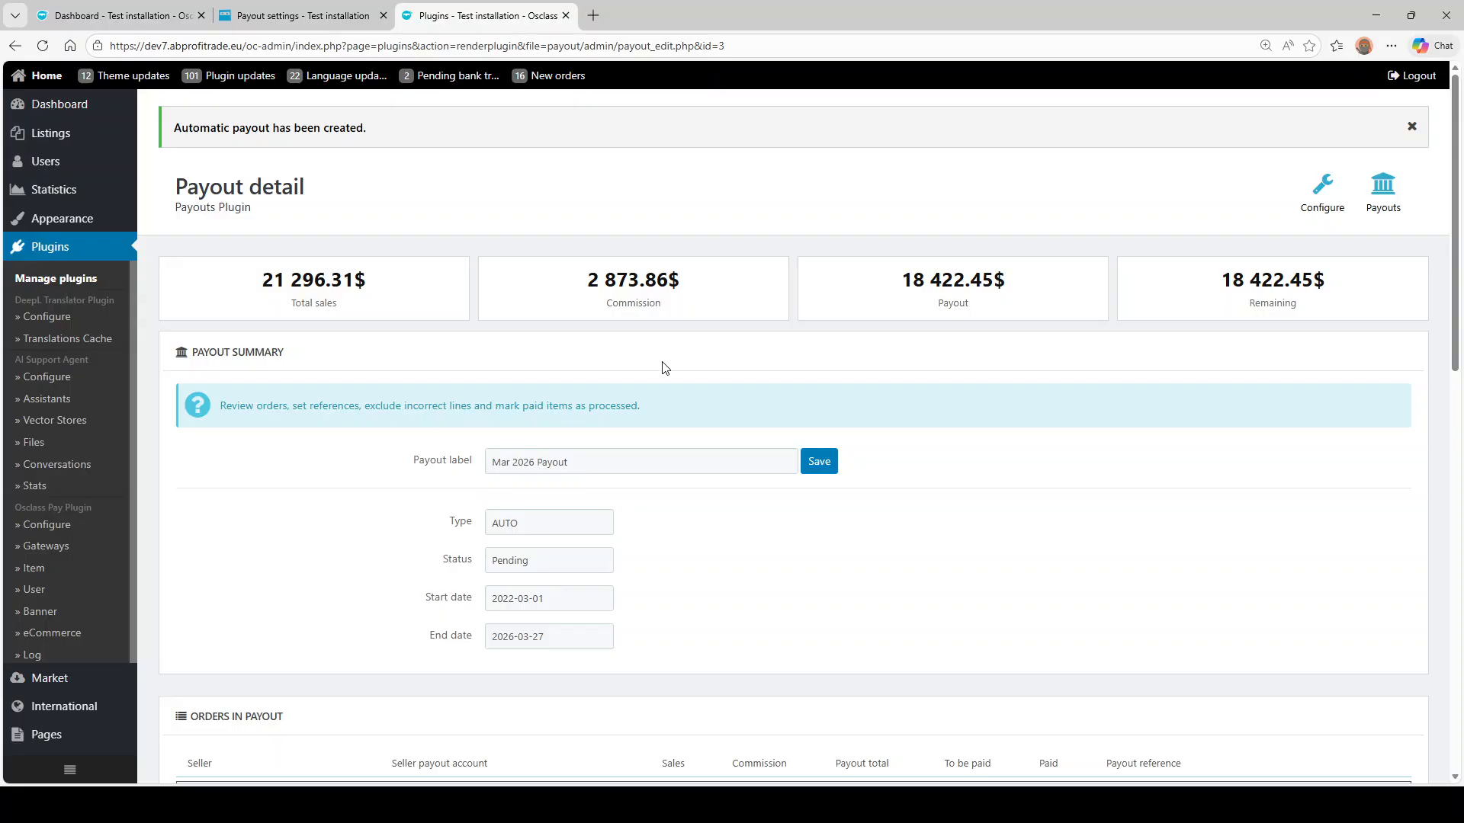
- Open the Mar 2026 Payout (#3) overview and check its sellers, including the third seller's 461.80$ commission
left_click(1382, 190)
scroll(785, 434, "down", 2)
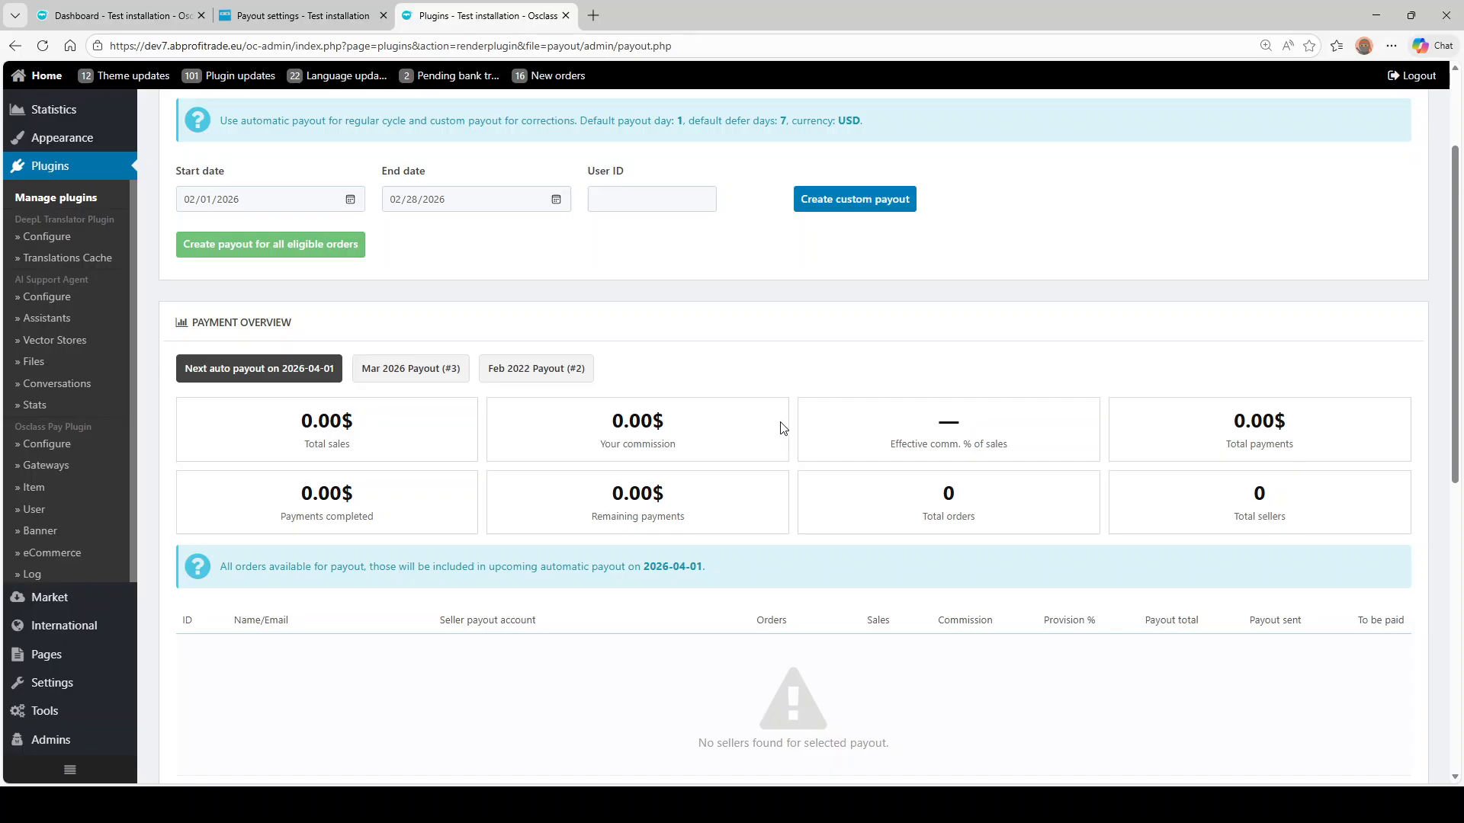
scroll(780, 428, "down", 2)
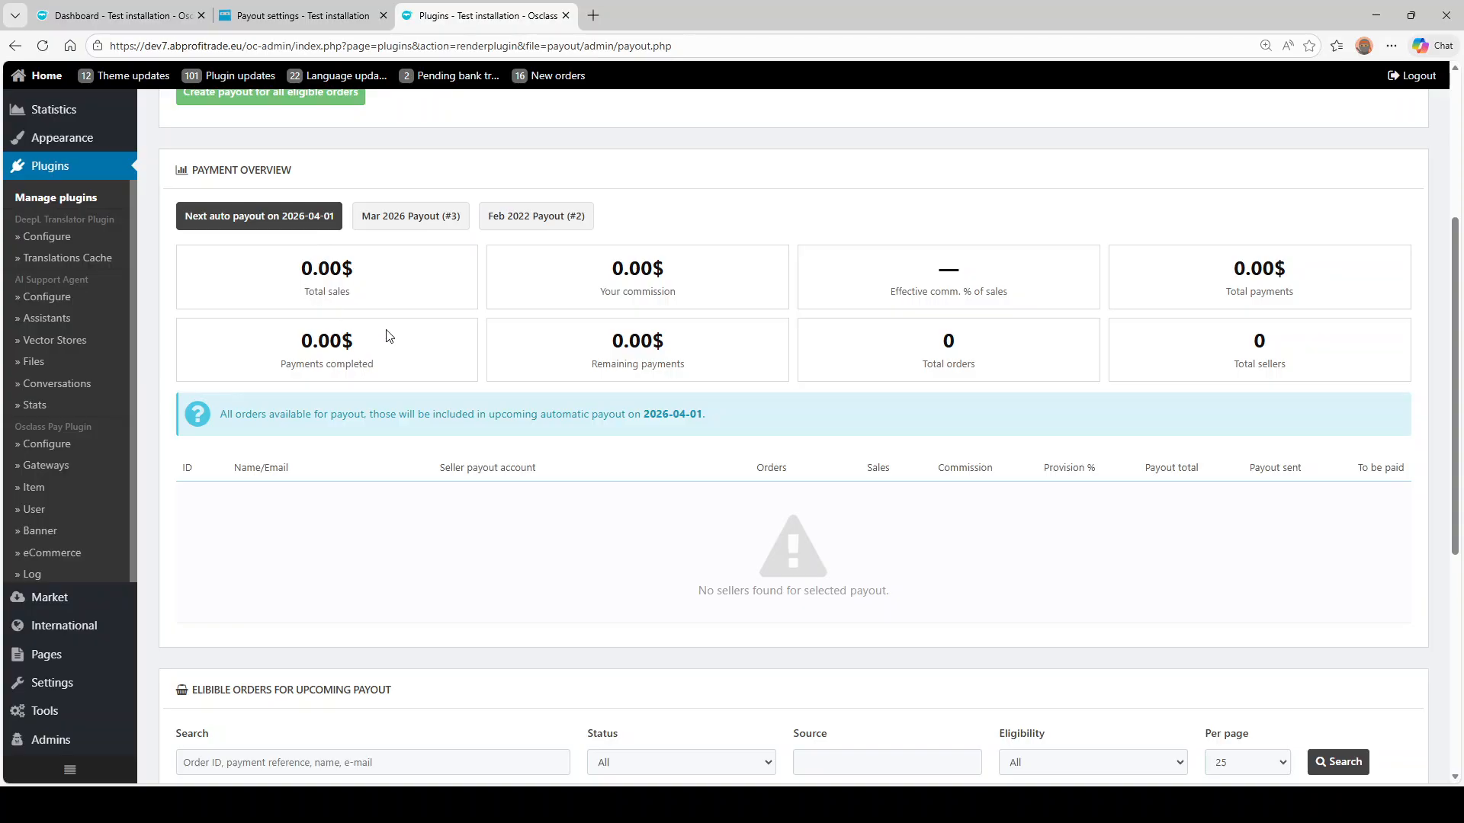
scroll(389, 336, "down", 2)
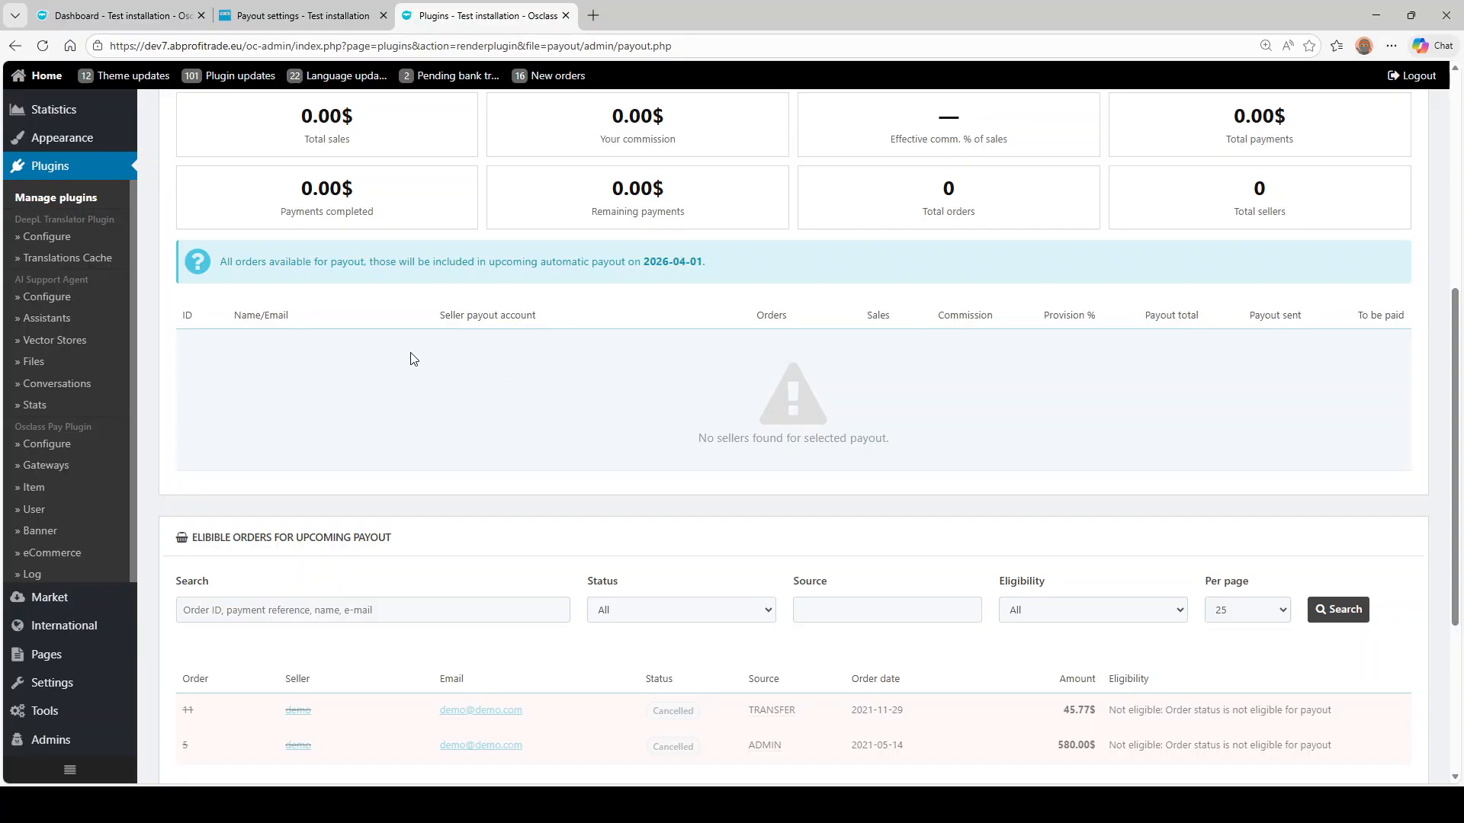
scroll(515, 388, "down", 4)
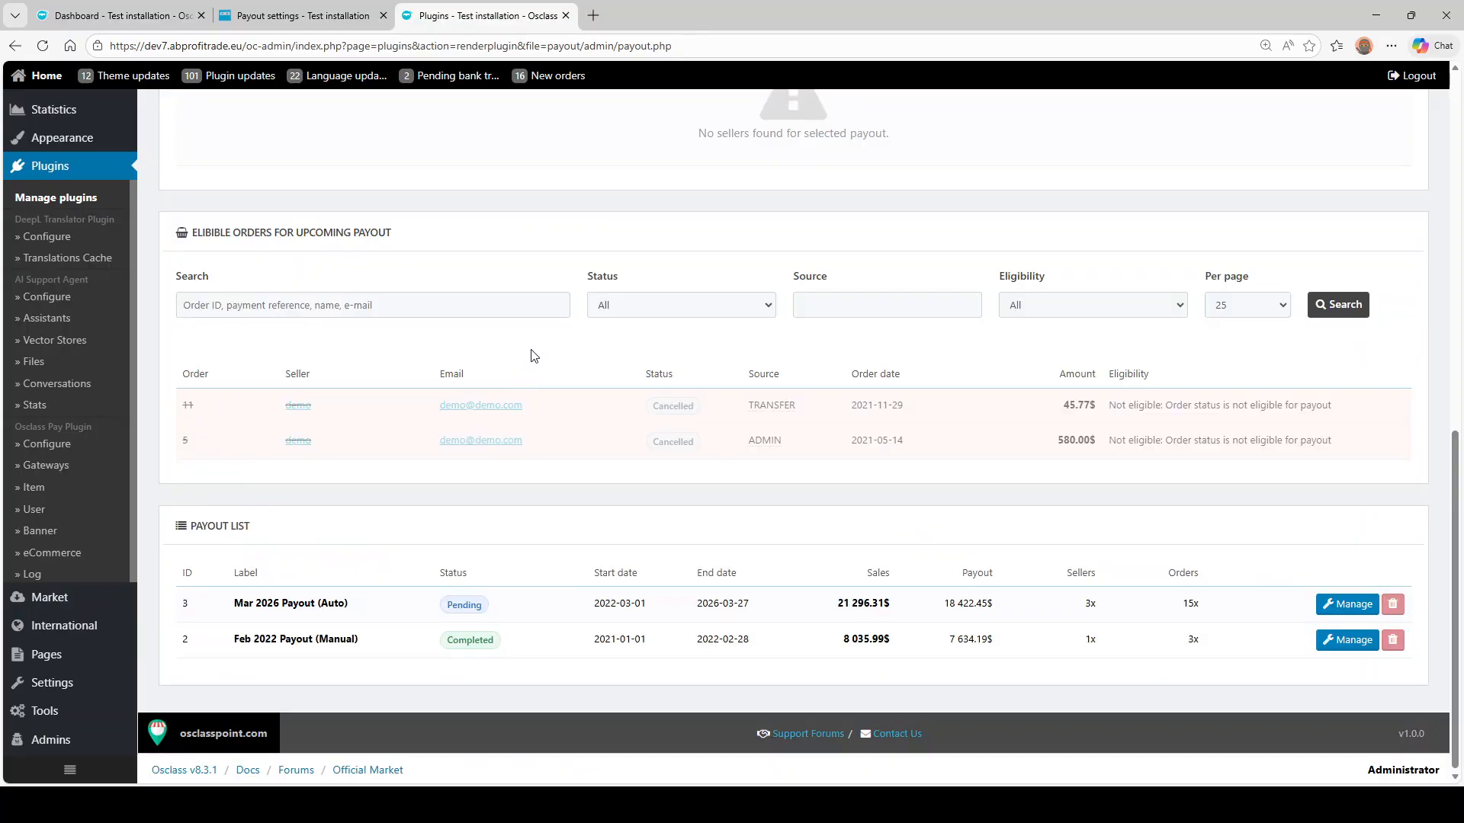
scroll(506, 411, "up", 6)
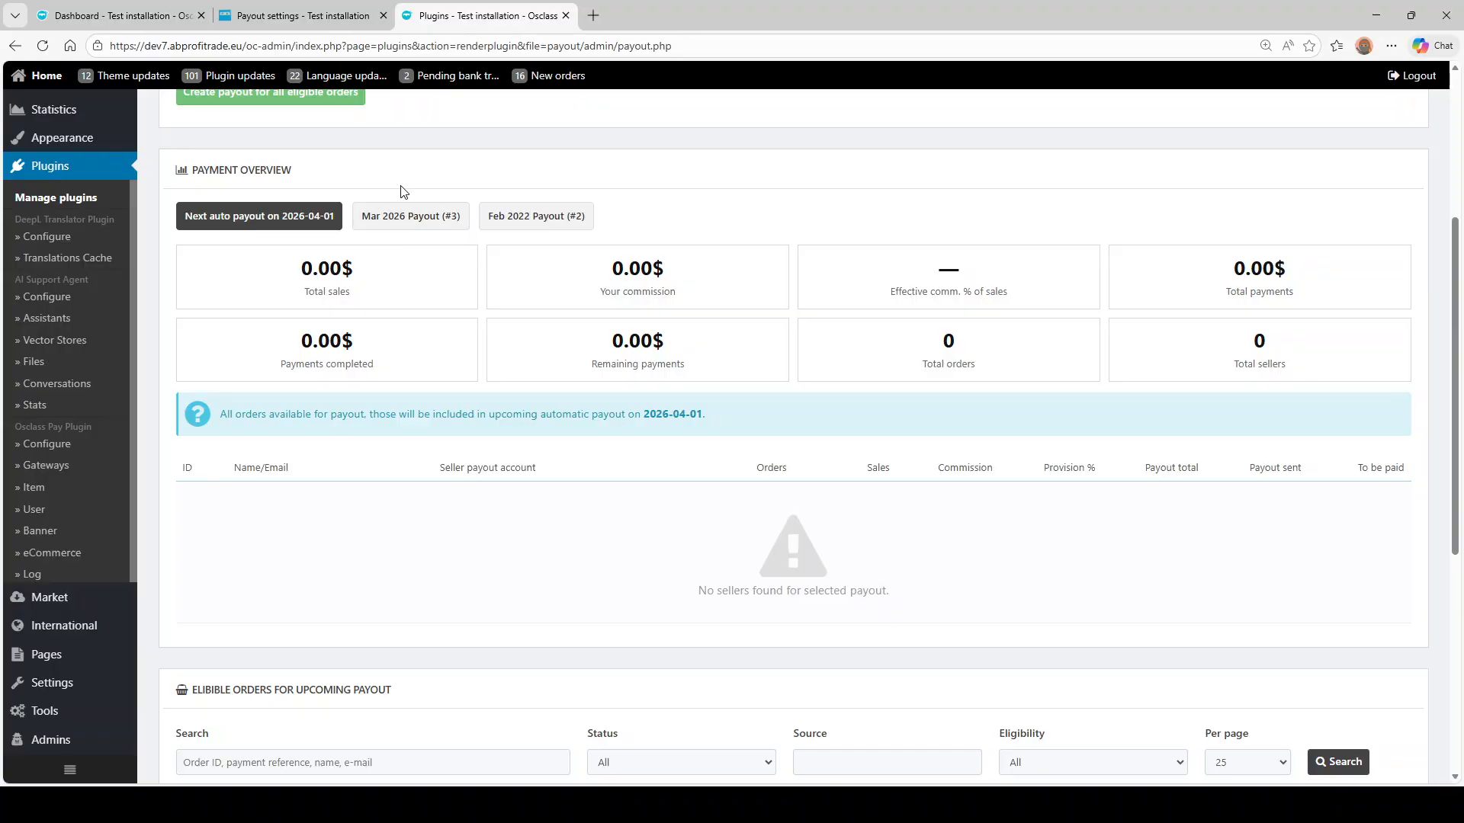
left_click(413, 221)
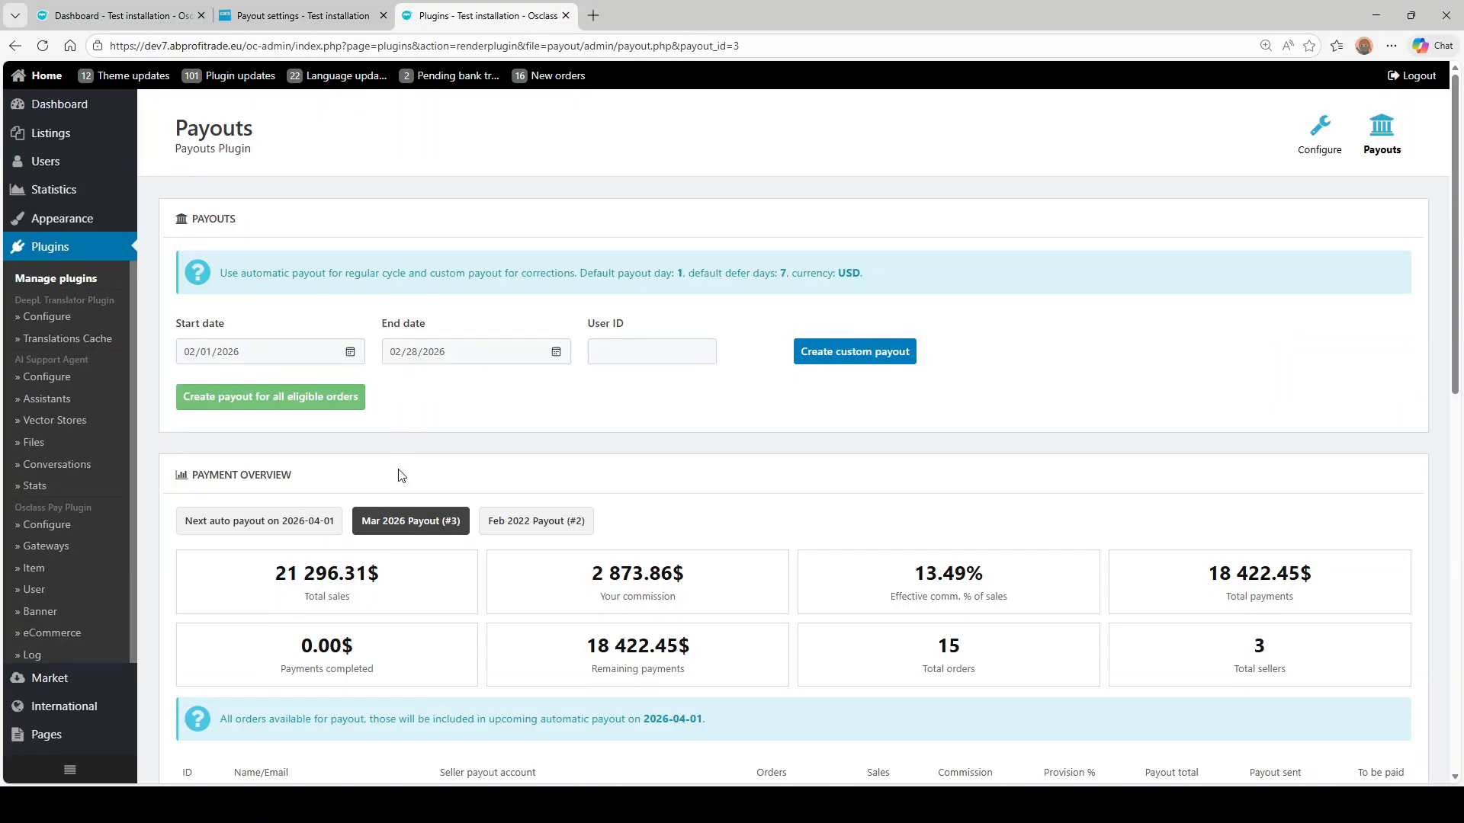
scroll(404, 468, "down", 4)
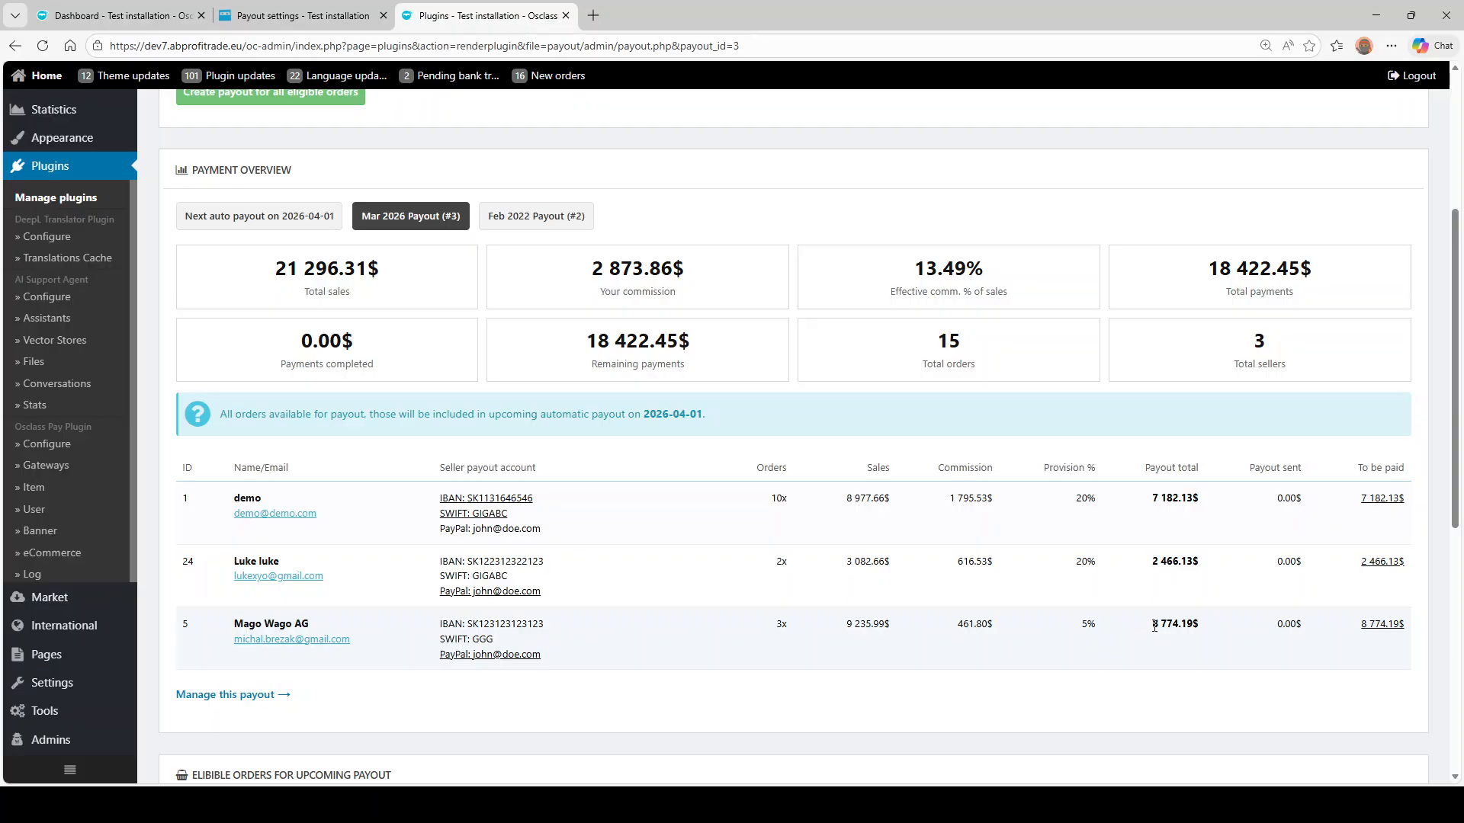
left_click_drag(953, 630, 1032, 630)
left_click(1225, 633)
- Change the Mar 2026 payout's label to 'Test March payout' and save it
left_click(289, 690)
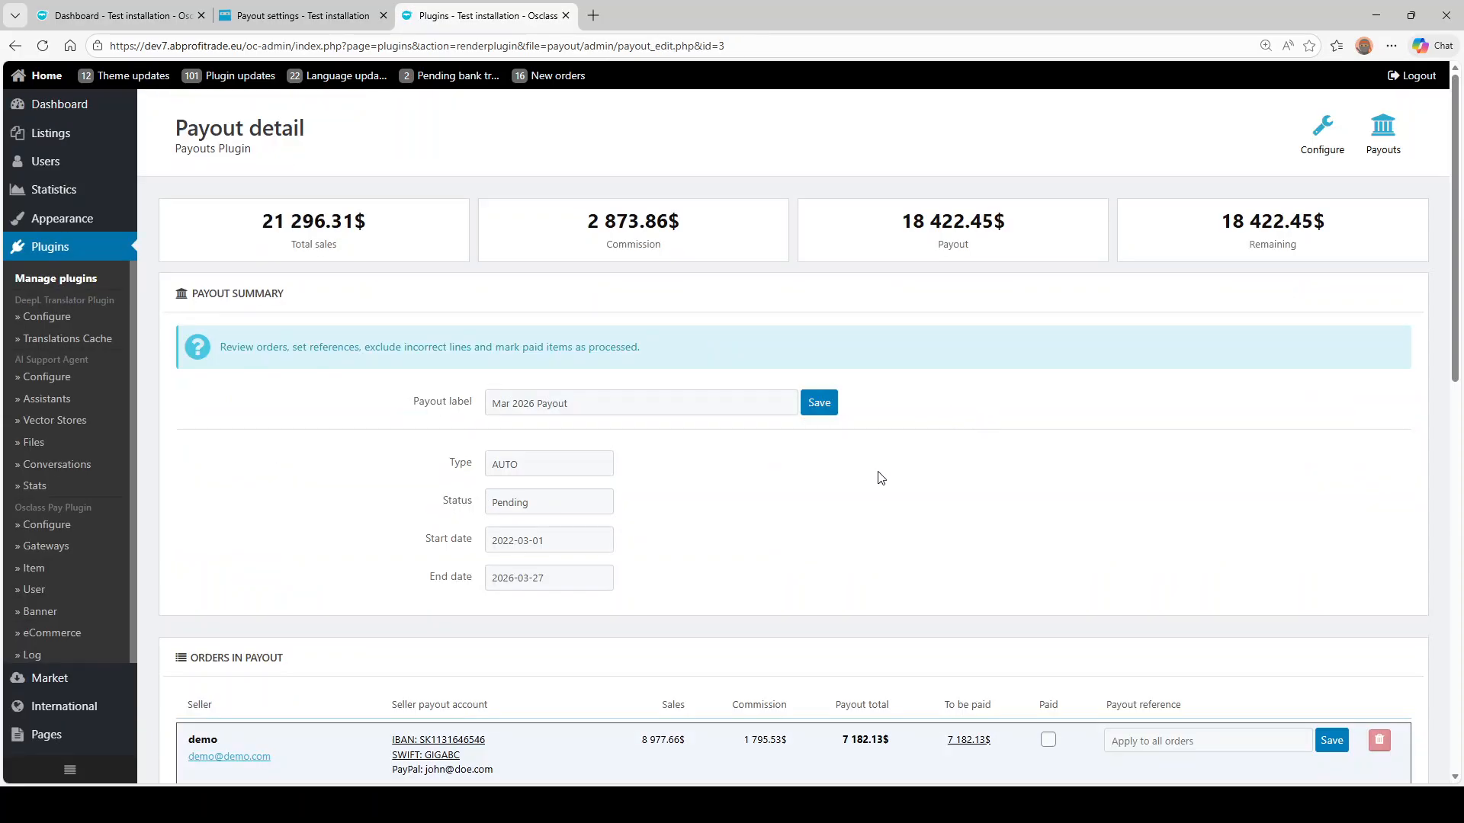
double_click(674, 412)
triple_click(674, 413)
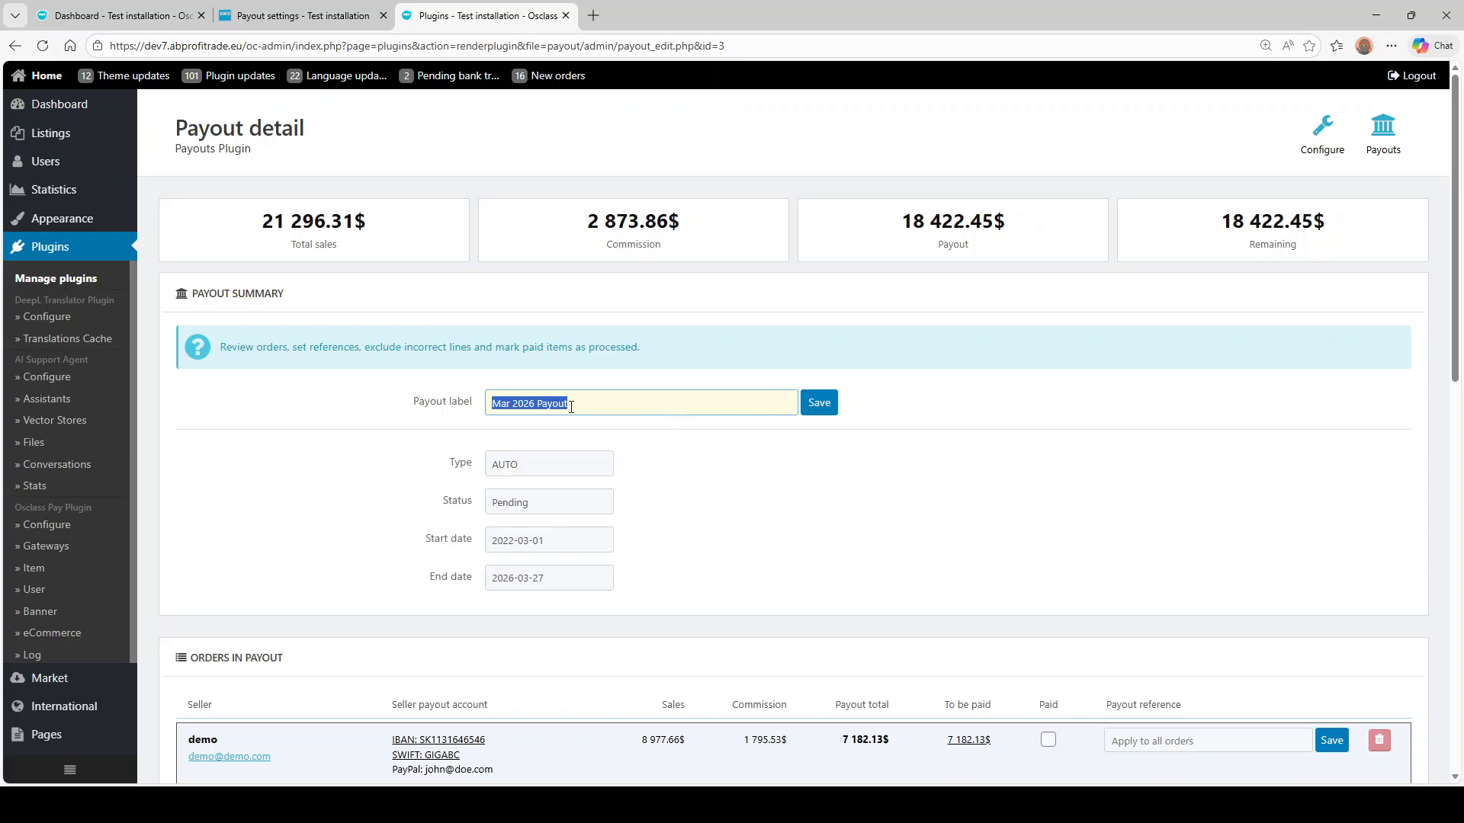
type("Test March payout")
left_click(819, 402)
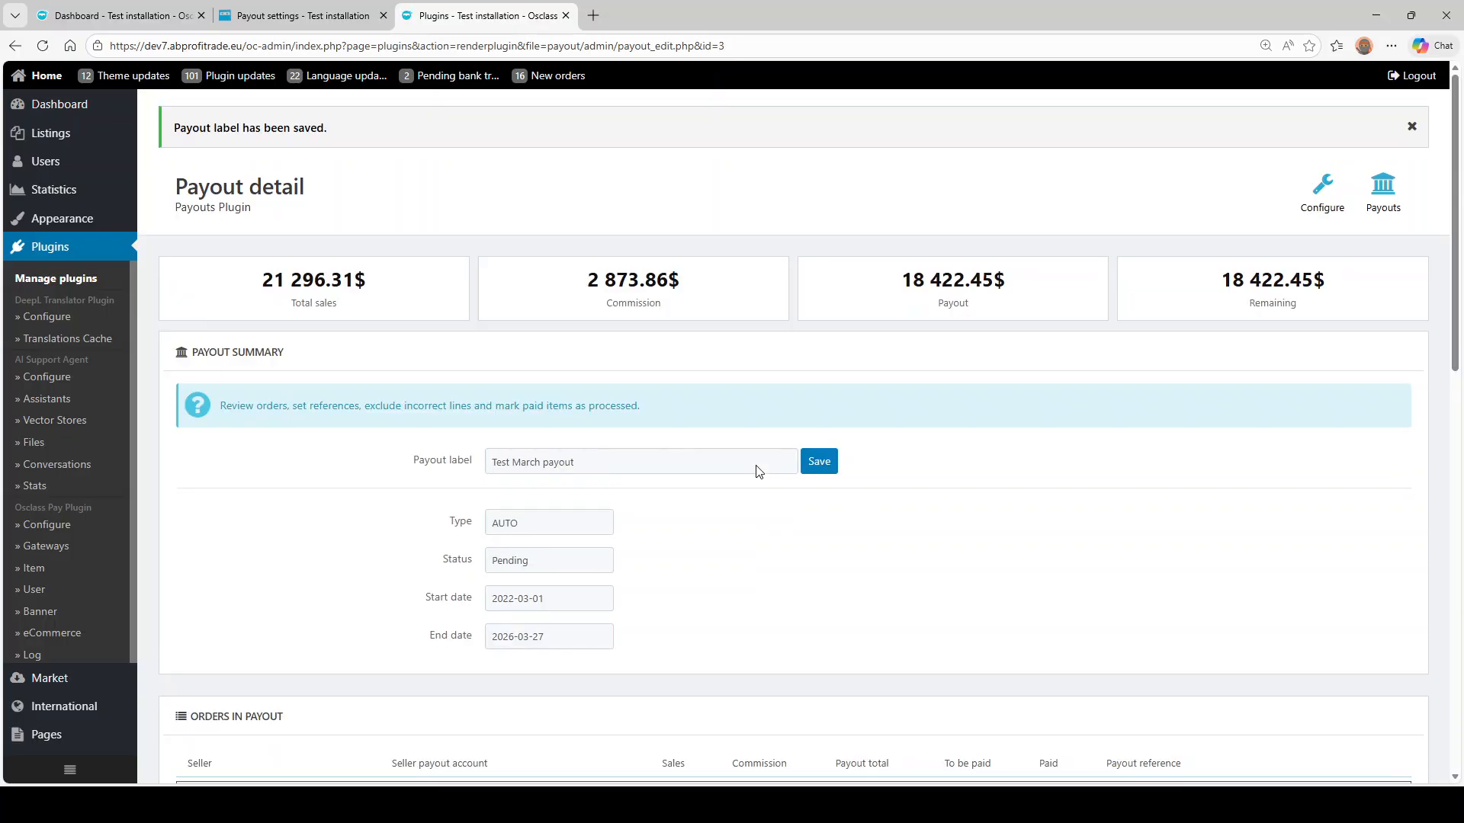
- Give orders 3 and 4 references VS: 123 and VS: 456, and save the demo seller's orders as paid
scroll(739, 492, "down", 6)
scroll(526, 396, "down", 6)
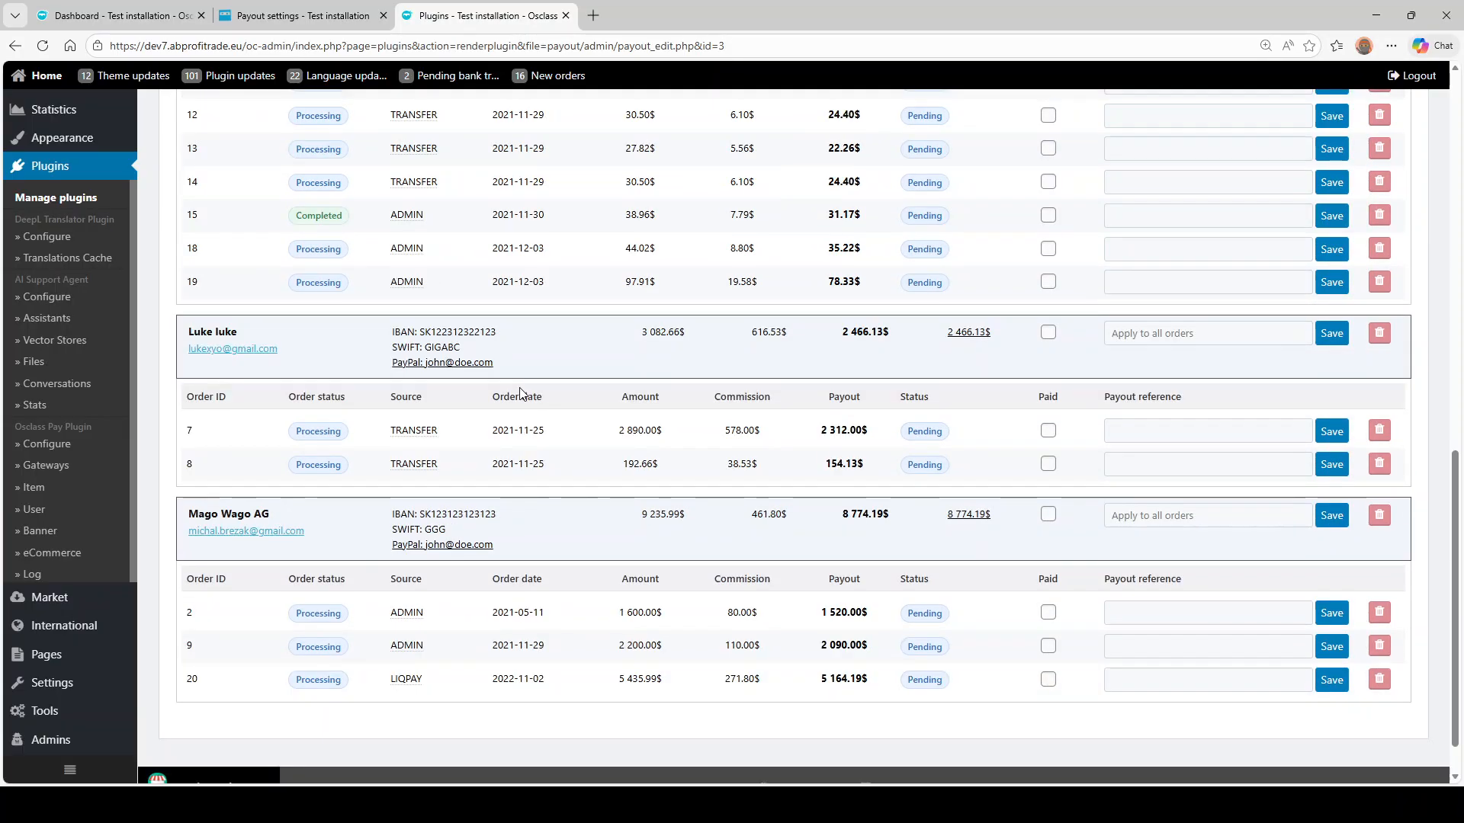
scroll(789, 381, "up", 6)
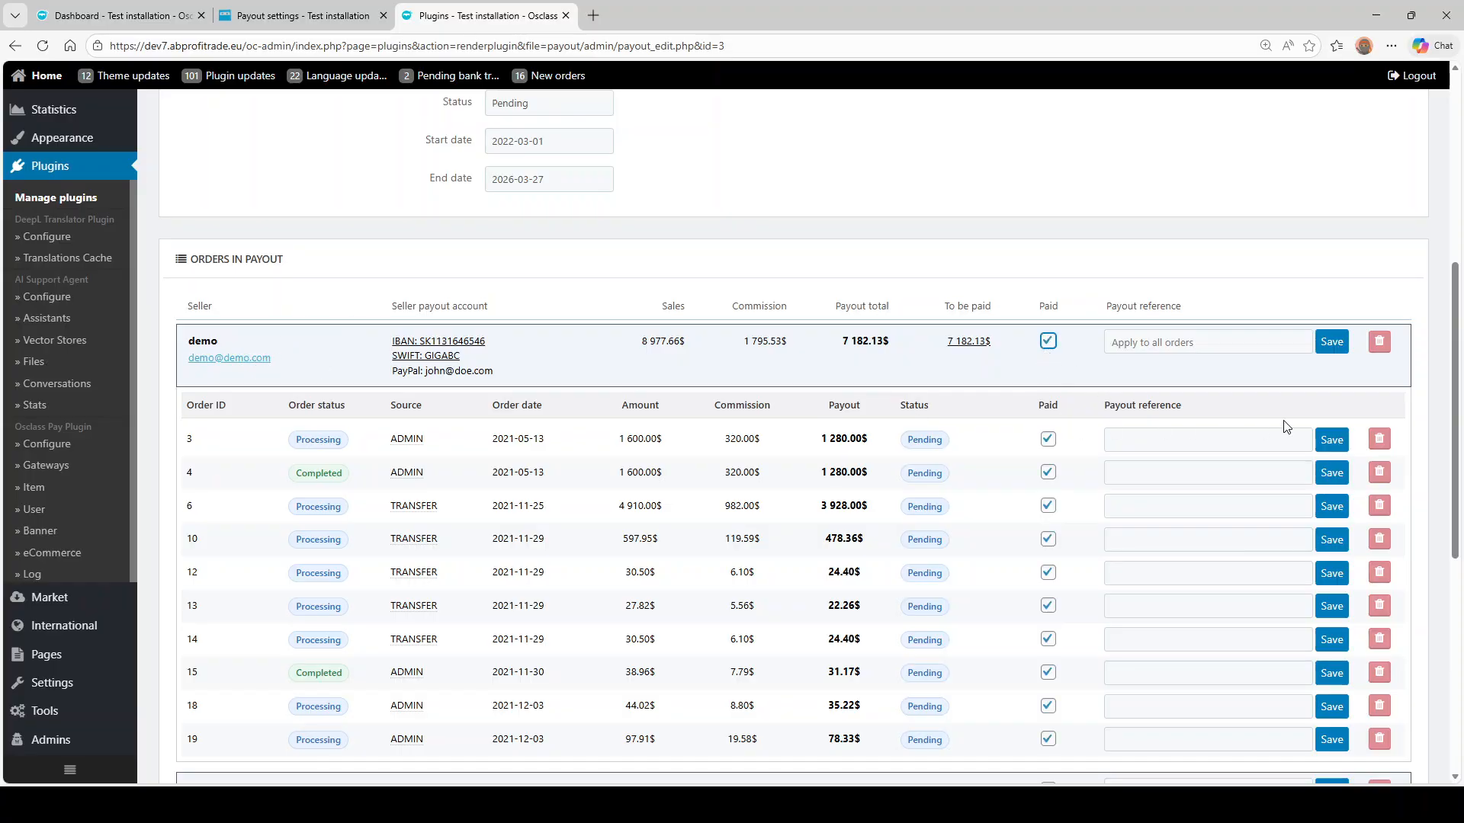
left_click(1202, 444)
key("Tab")
left_click(1173, 475)
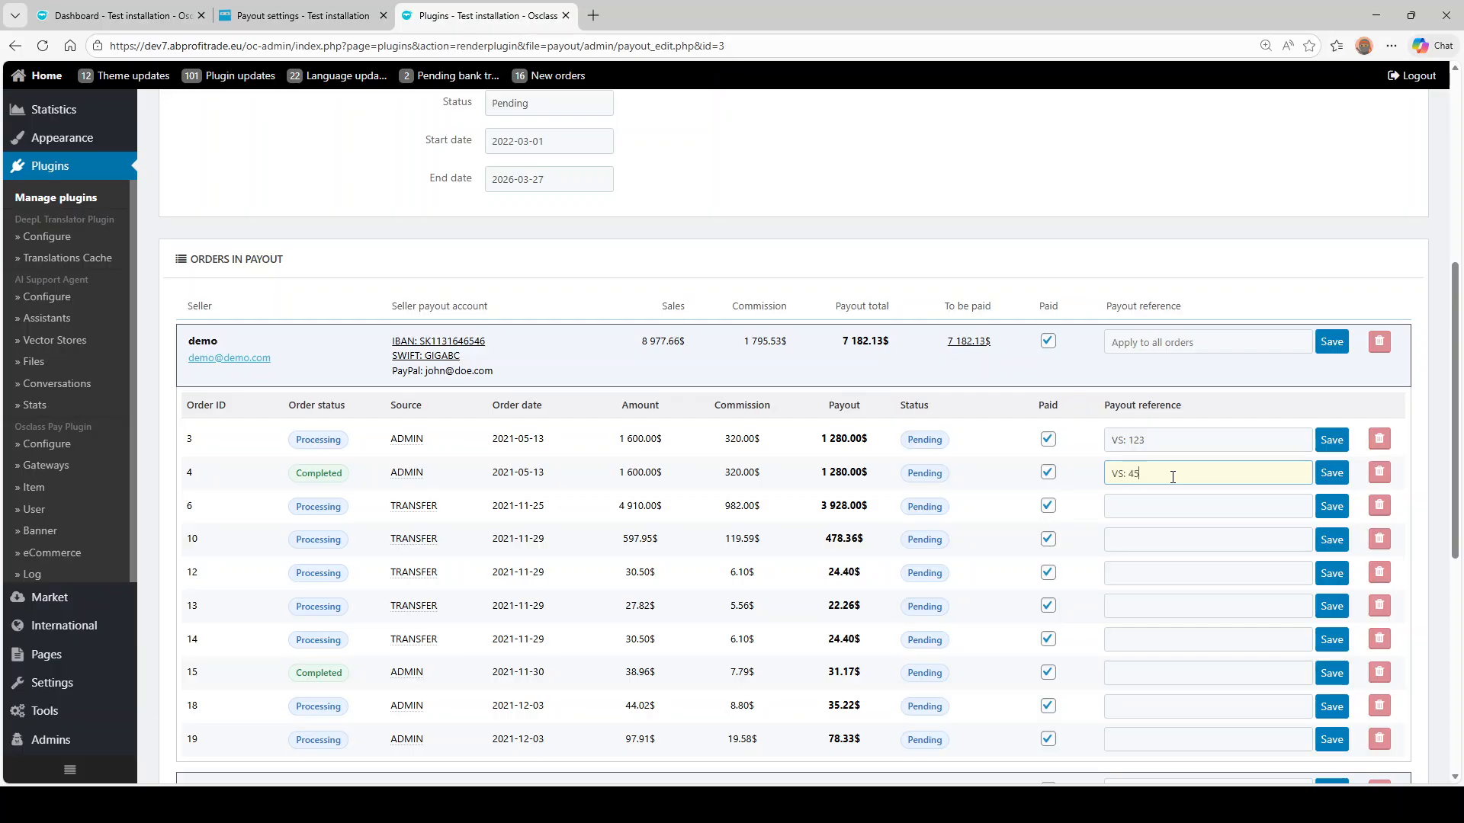
scroll(1172, 477, "down", 2)
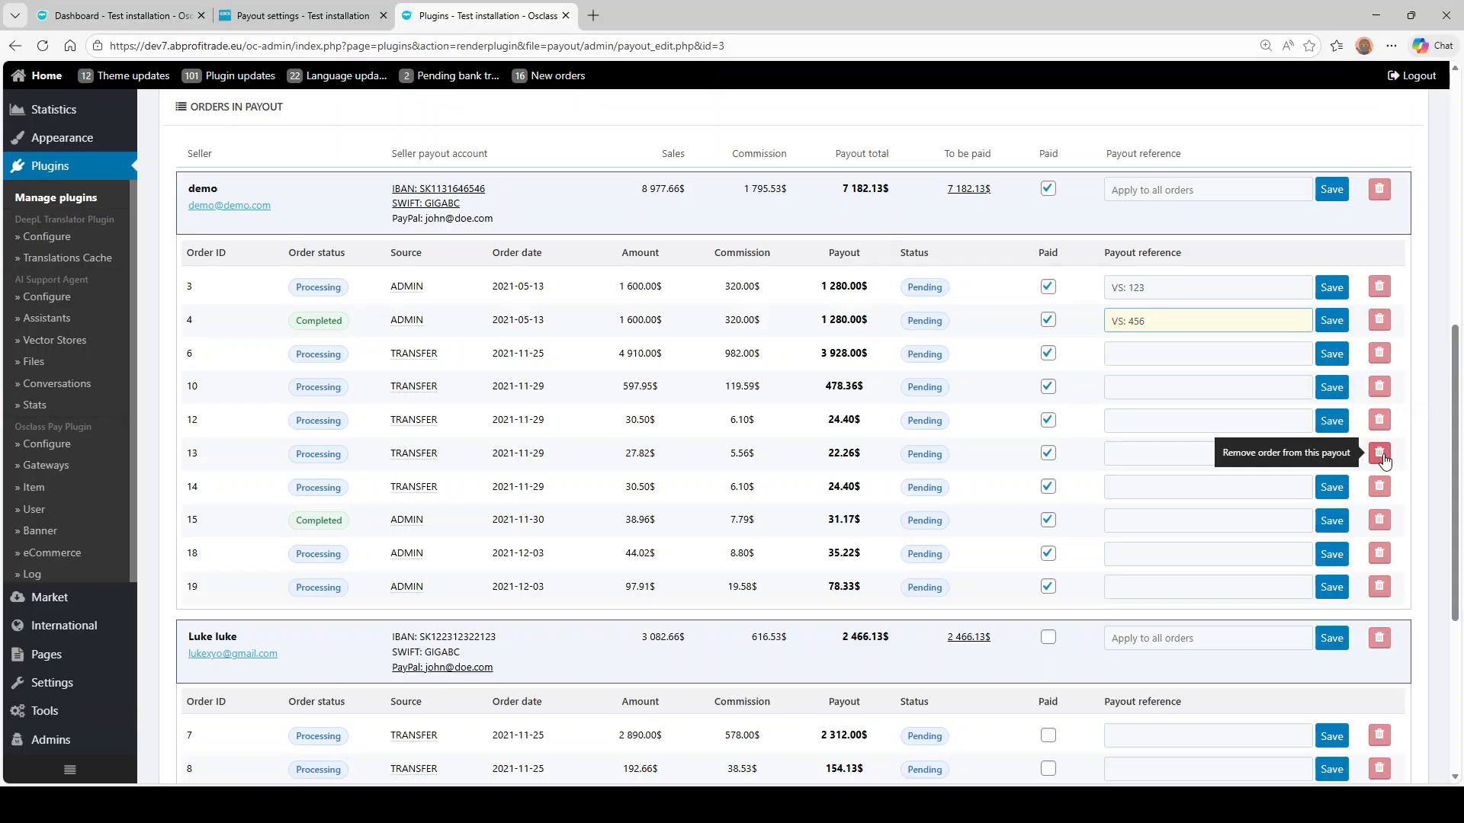
left_click(1330, 189)
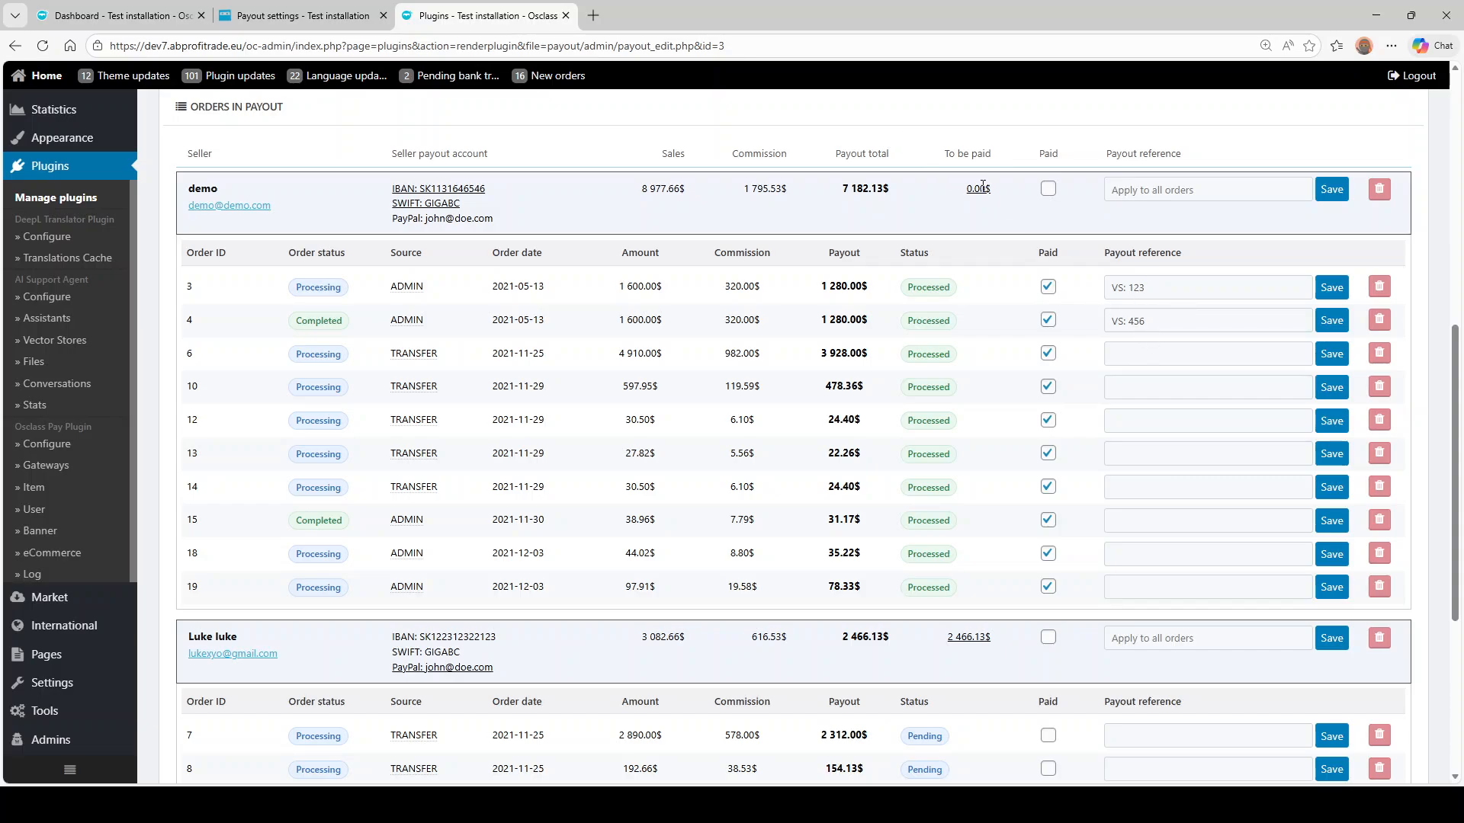
left_click_drag(962, 189, 985, 196)
- Mark all of the second seller's orders paid and save the row
scroll(1021, 427, "down", 4)
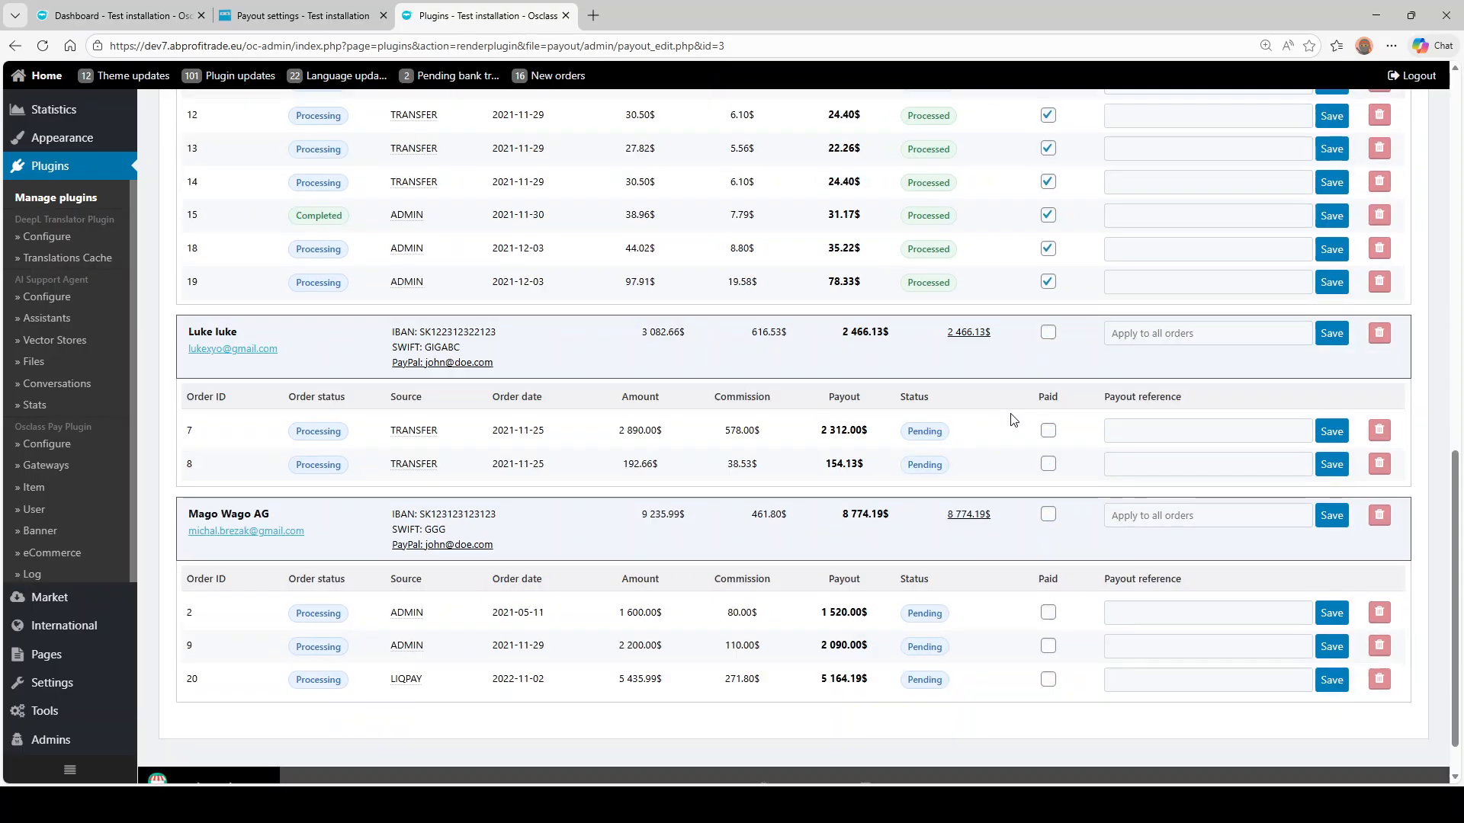
double_click(964, 334)
left_click_drag(948, 333, 995, 338)
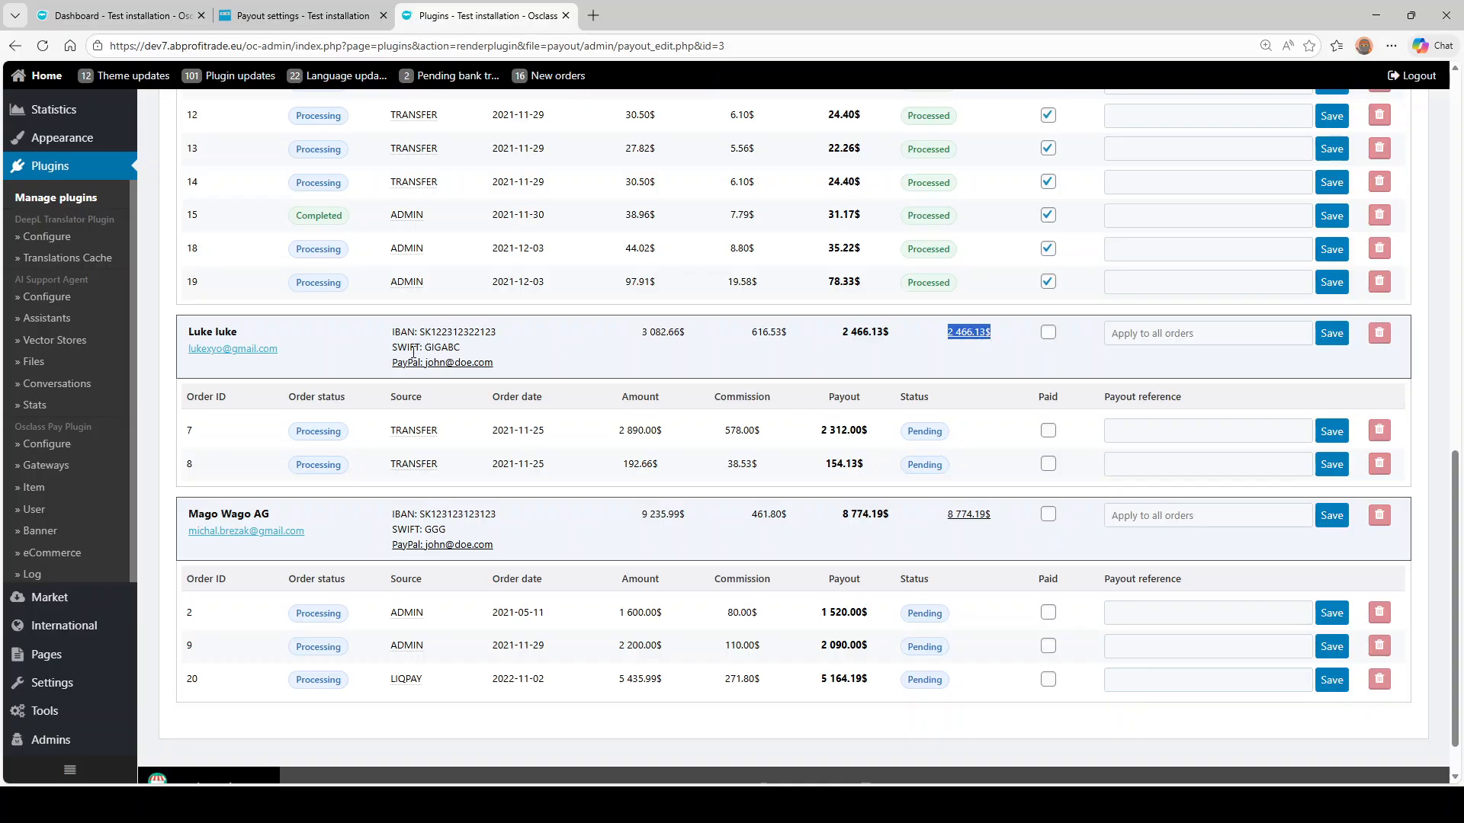
left_click_drag(427, 364, 502, 354)
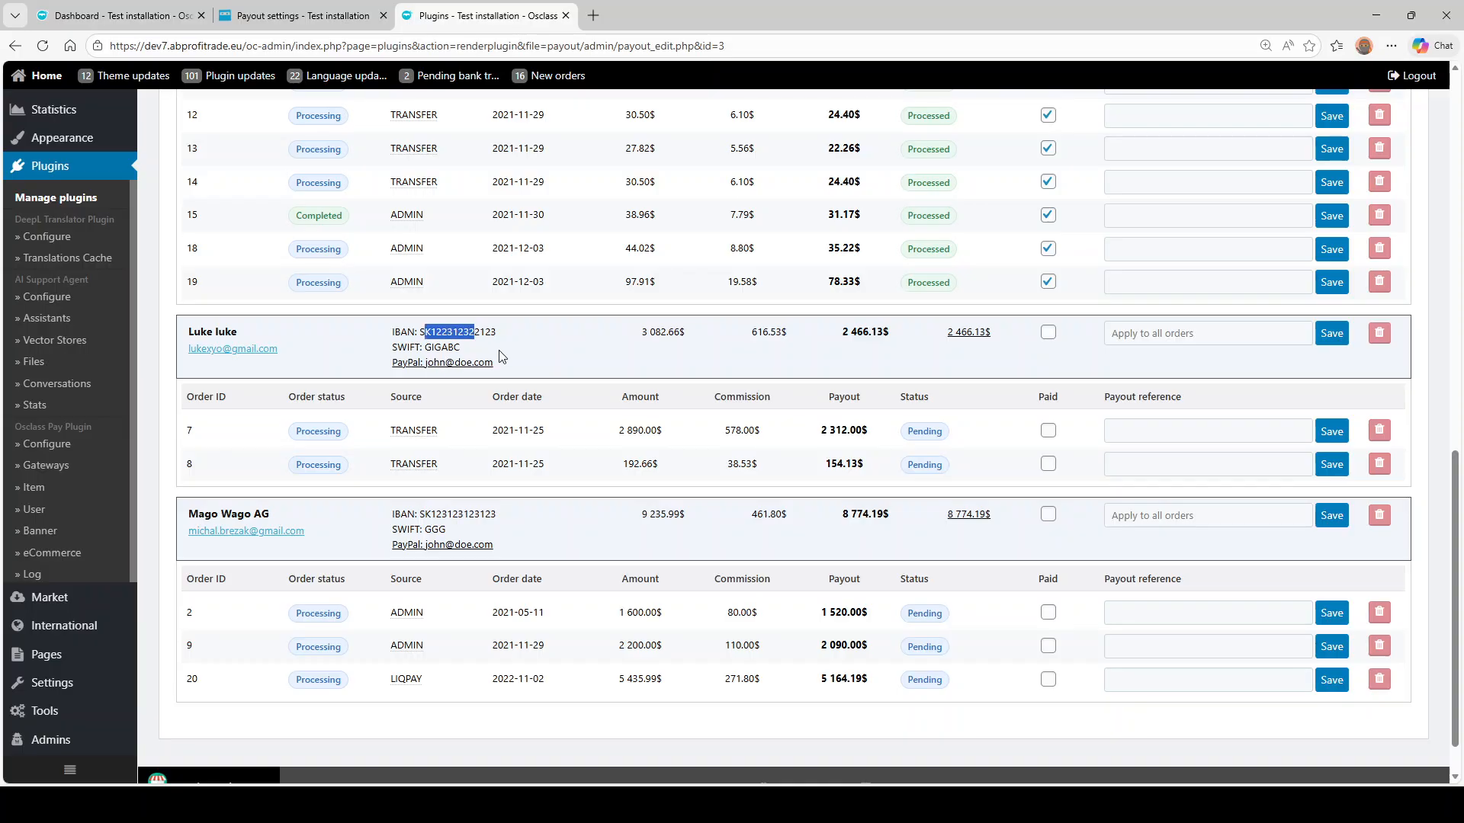
left_click(473, 347)
left_click(1047, 332)
left_click(1331, 333)
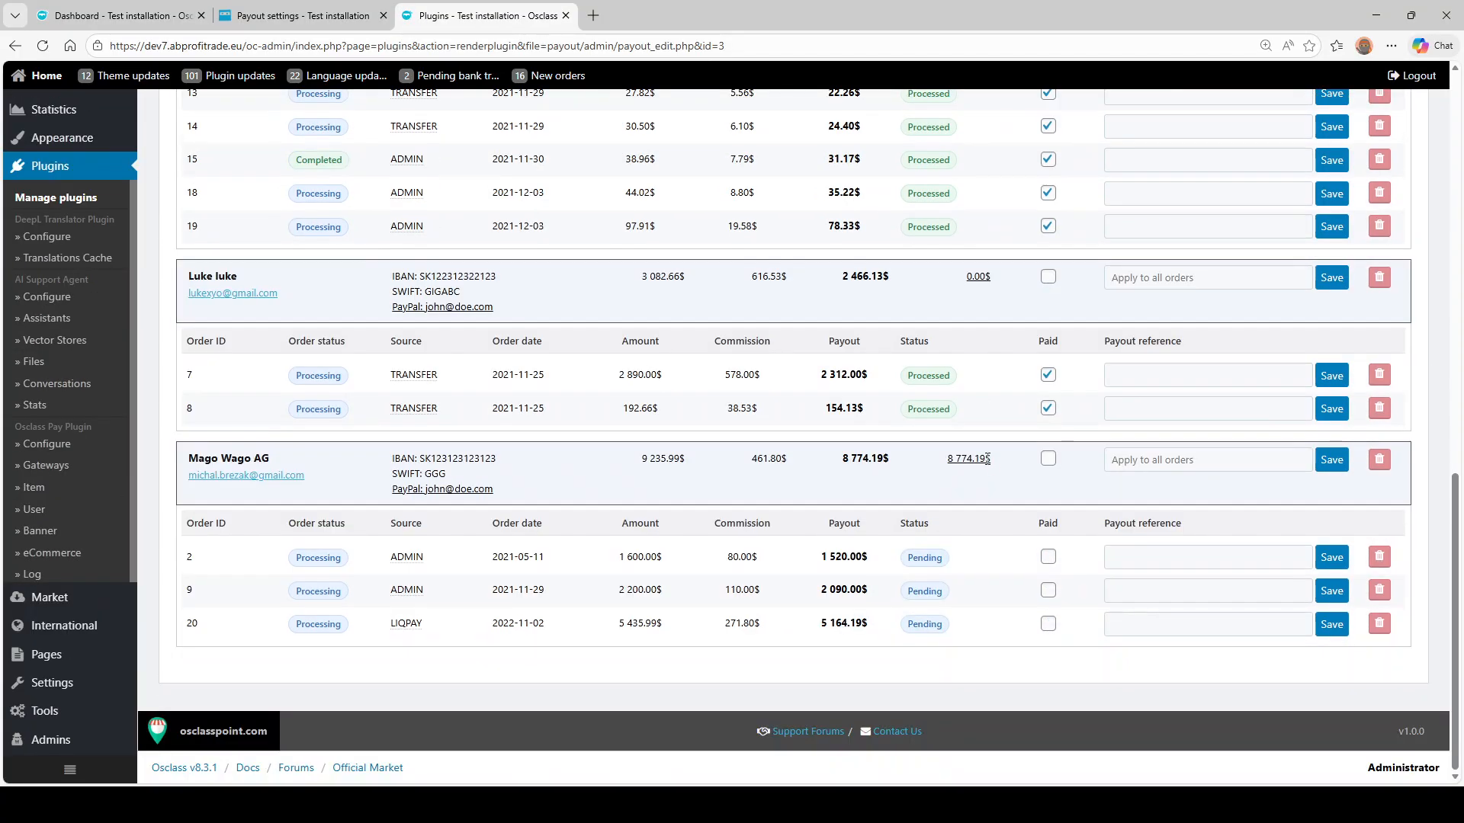
- Mark all of the third seller's orders paid and save, leaving 0.00$ to pay
double_click(976, 277)
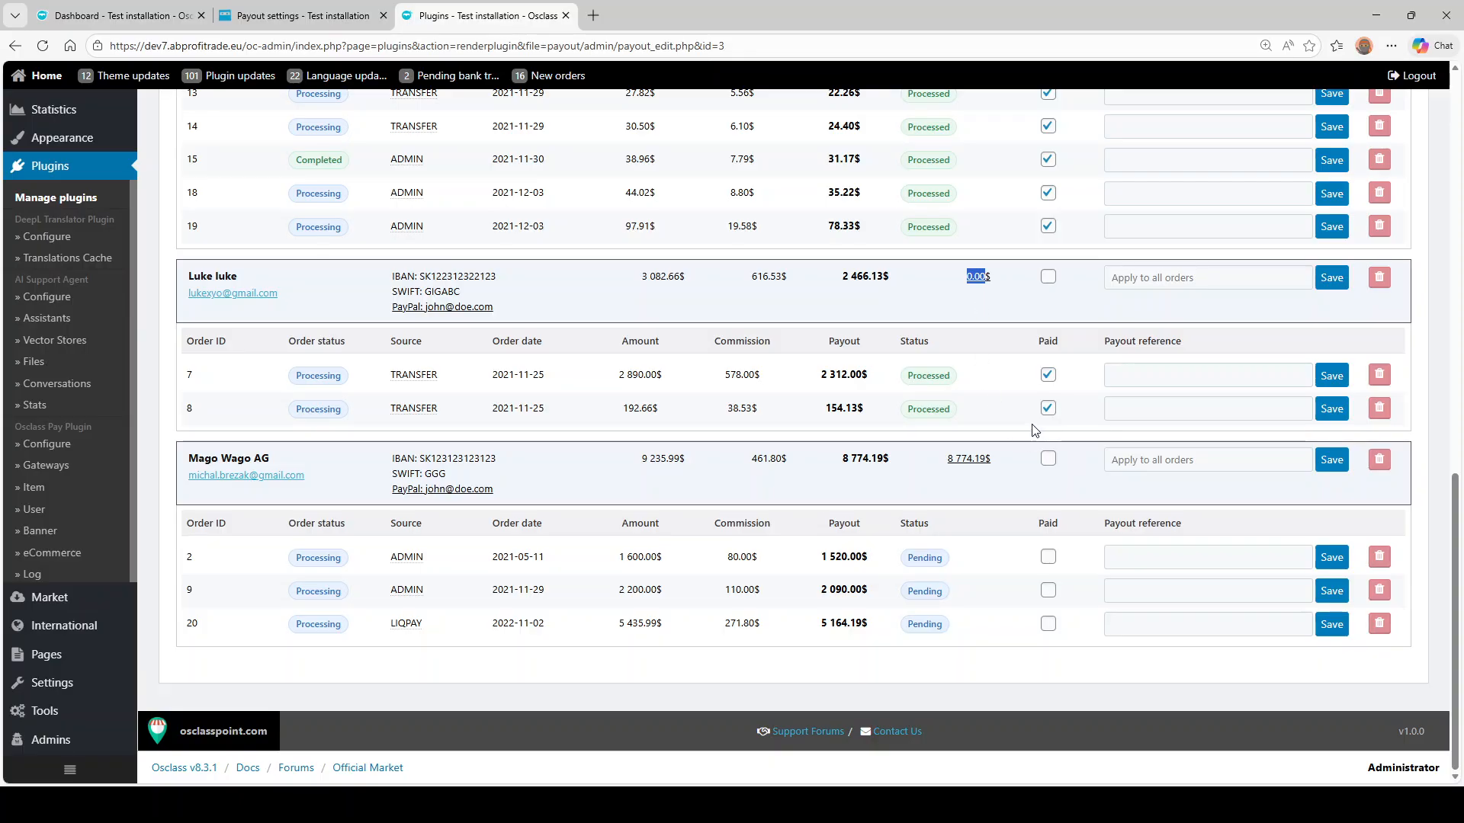
left_click(1047, 458)
left_click(1332, 461)
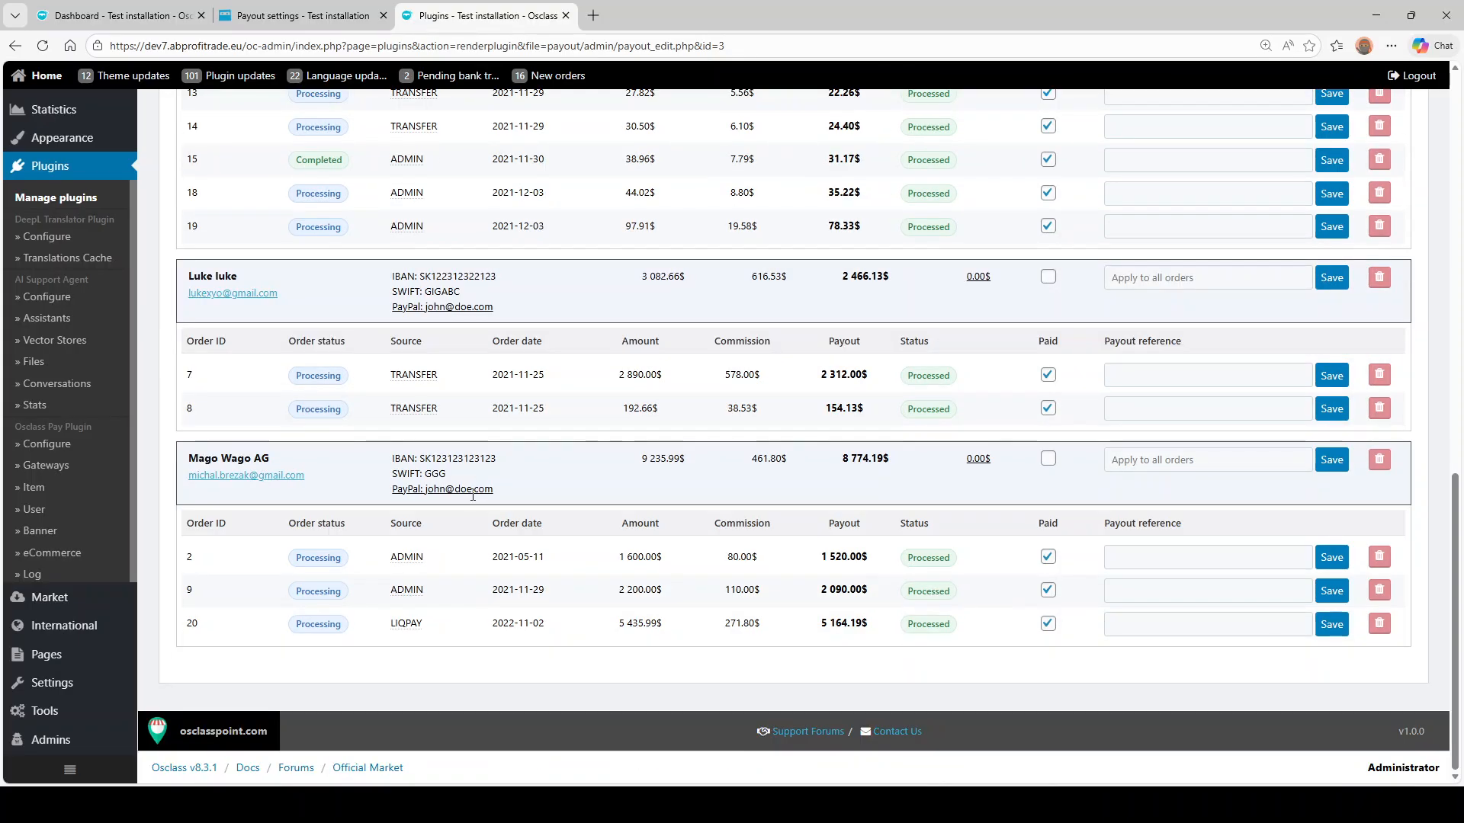
scroll(459, 468, "up", 15)
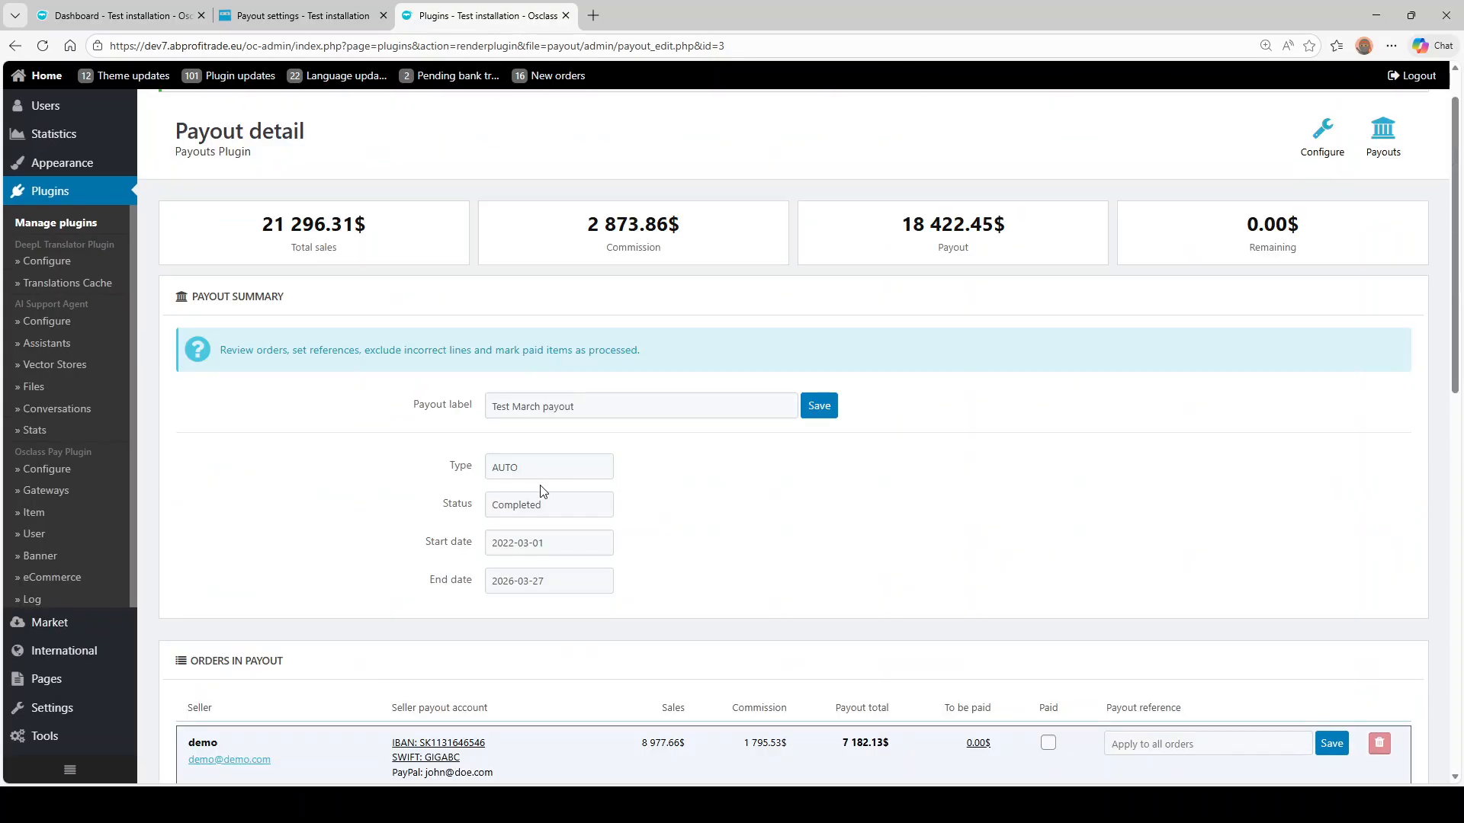
- Review the Completed payout's sales, commission, payout and 0.00$ remaining totals, then return to Payouts overview
double_click(519, 505)
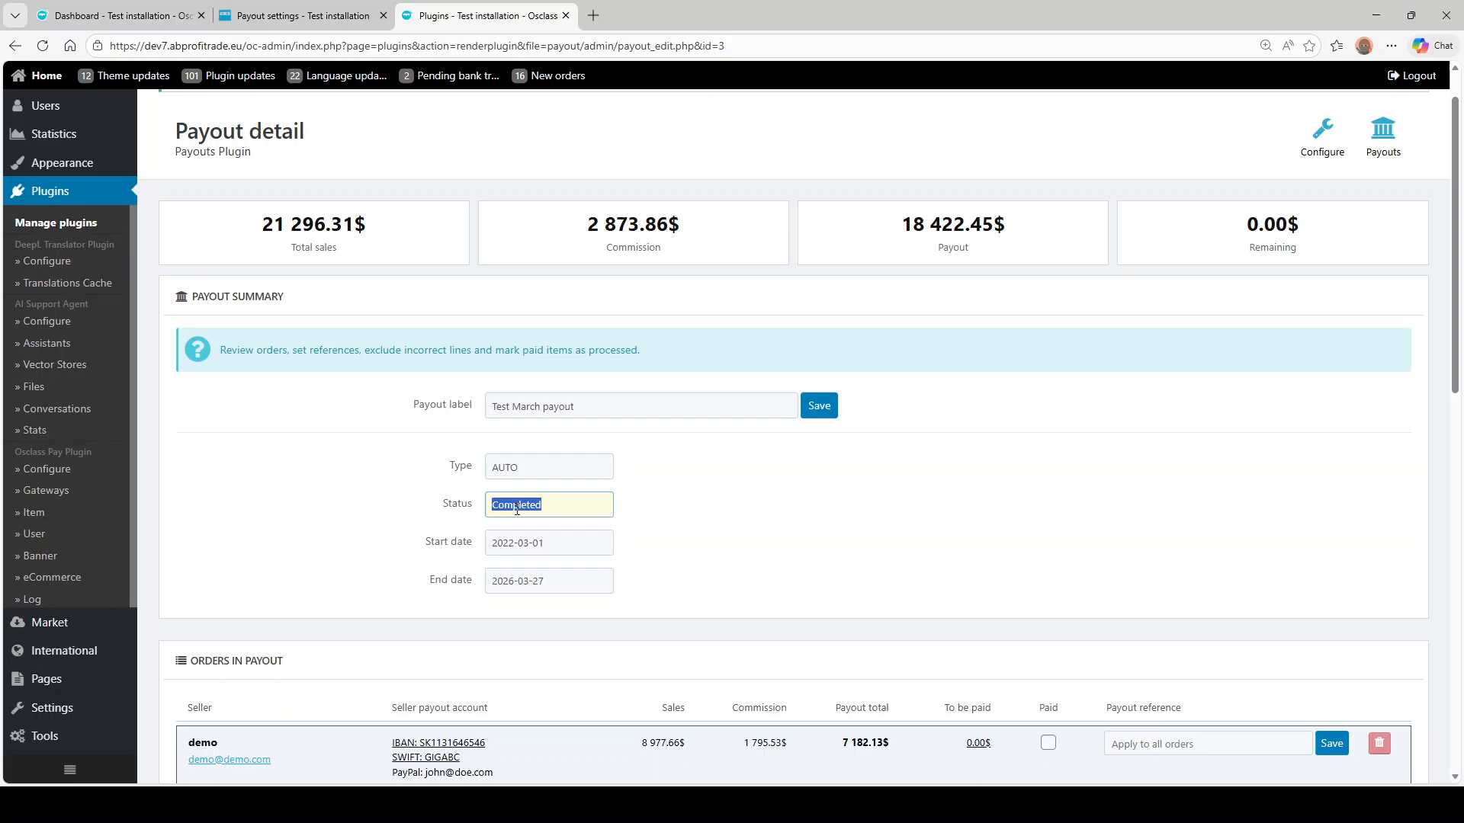
left_click(897, 518)
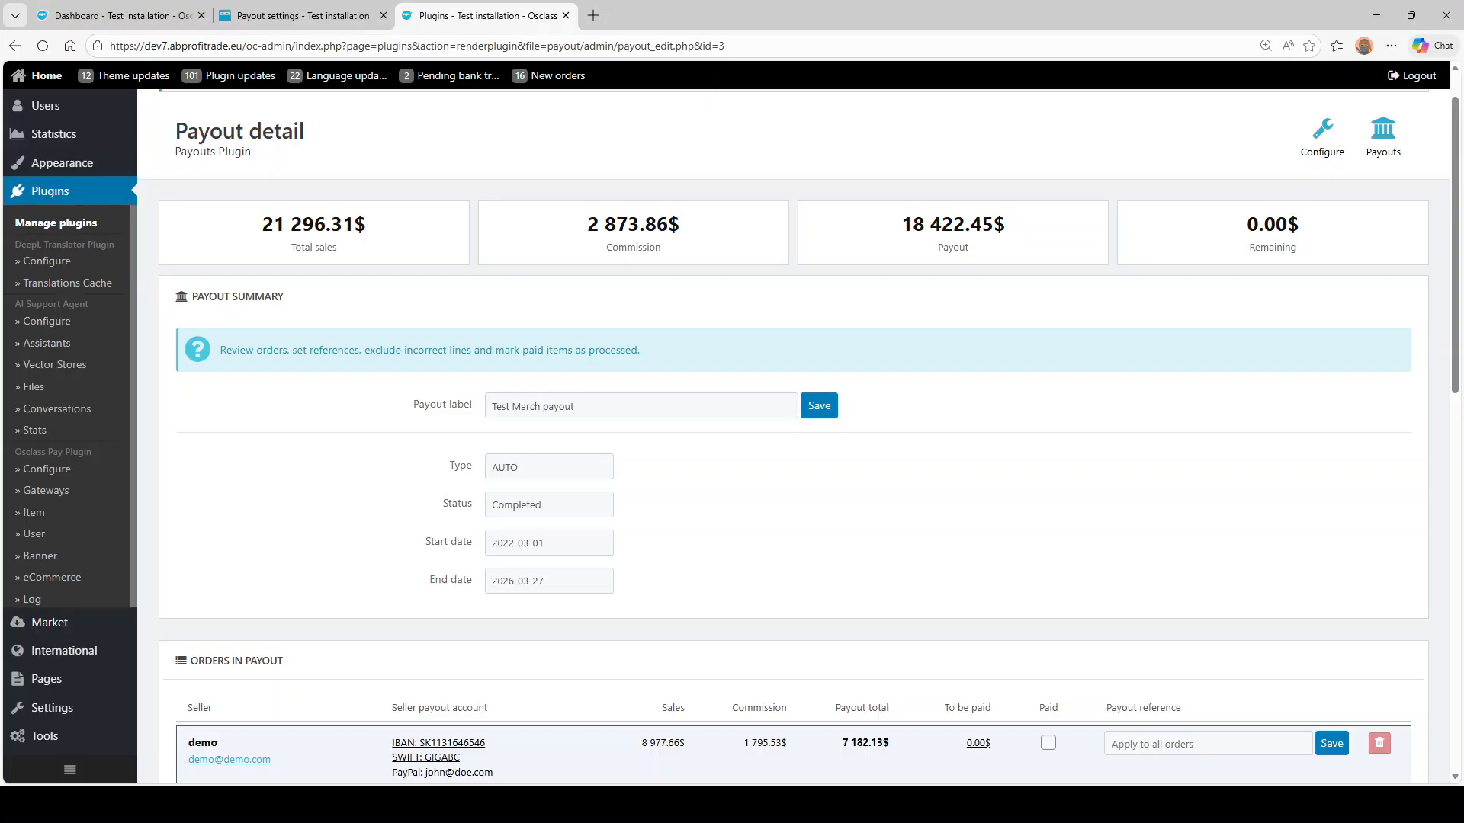
left_click_drag(262, 224, 332, 224)
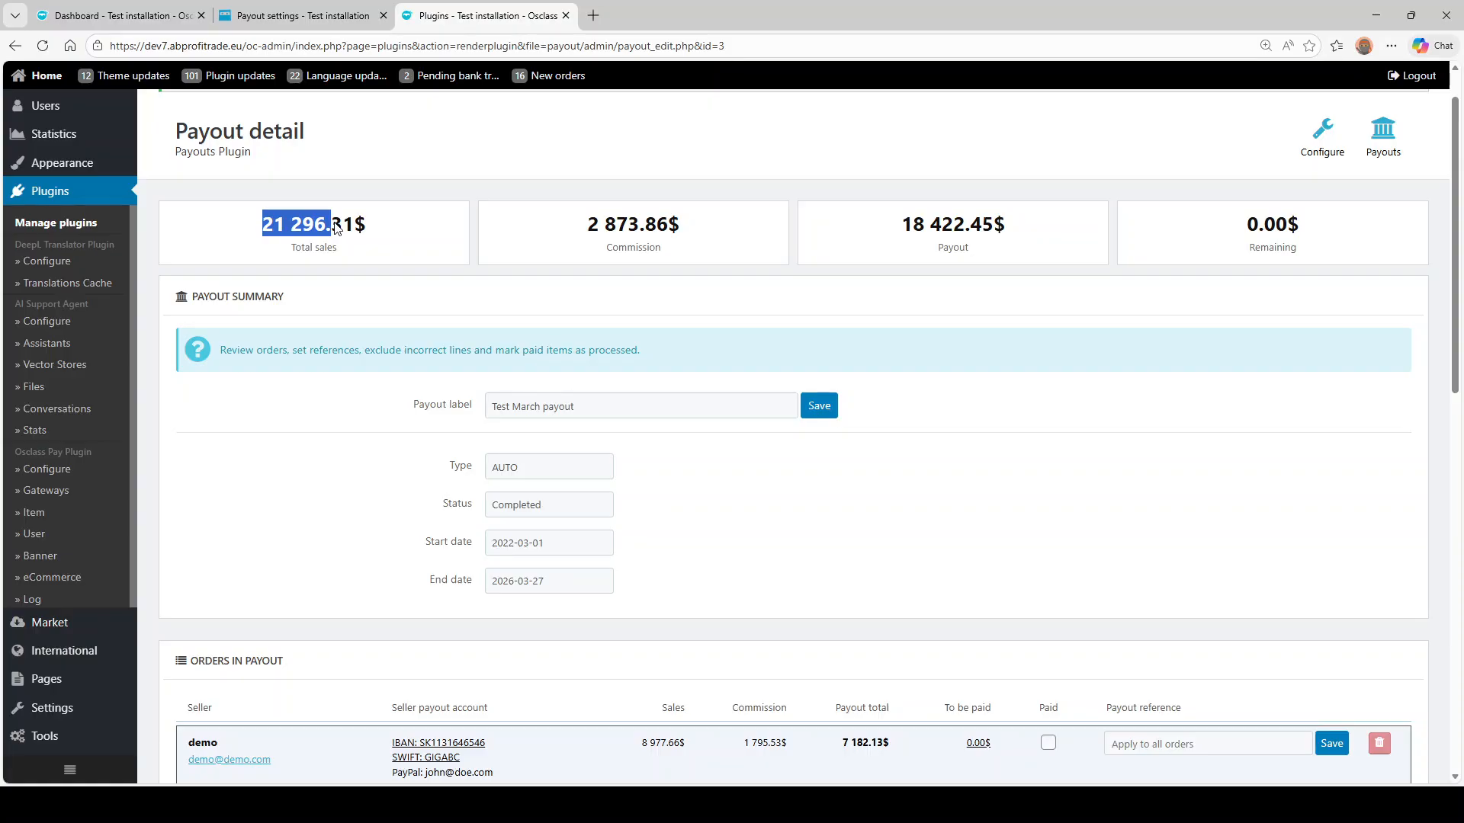
left_click_drag(588, 232, 659, 224)
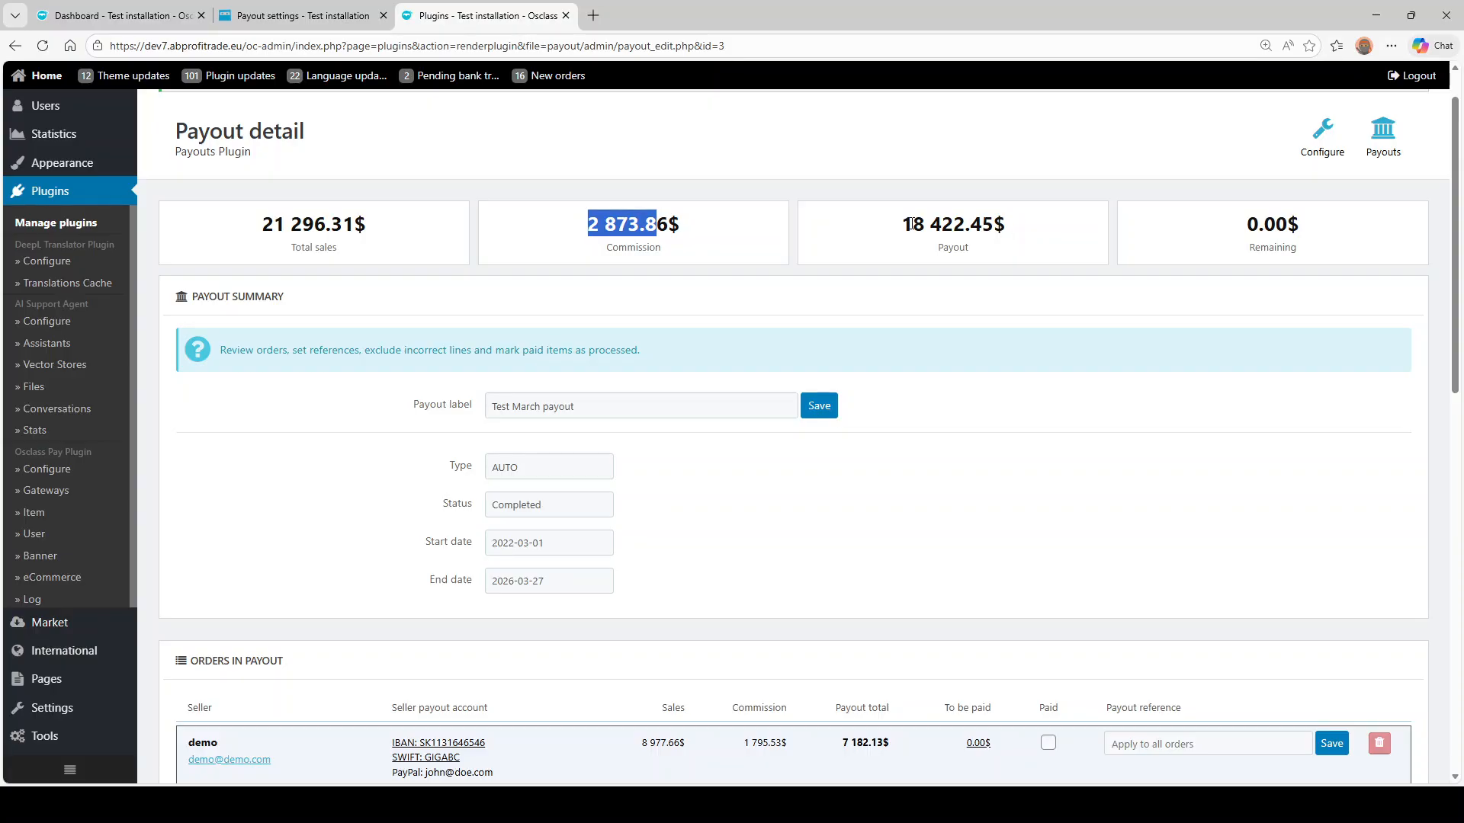
left_click_drag(902, 224, 962, 224)
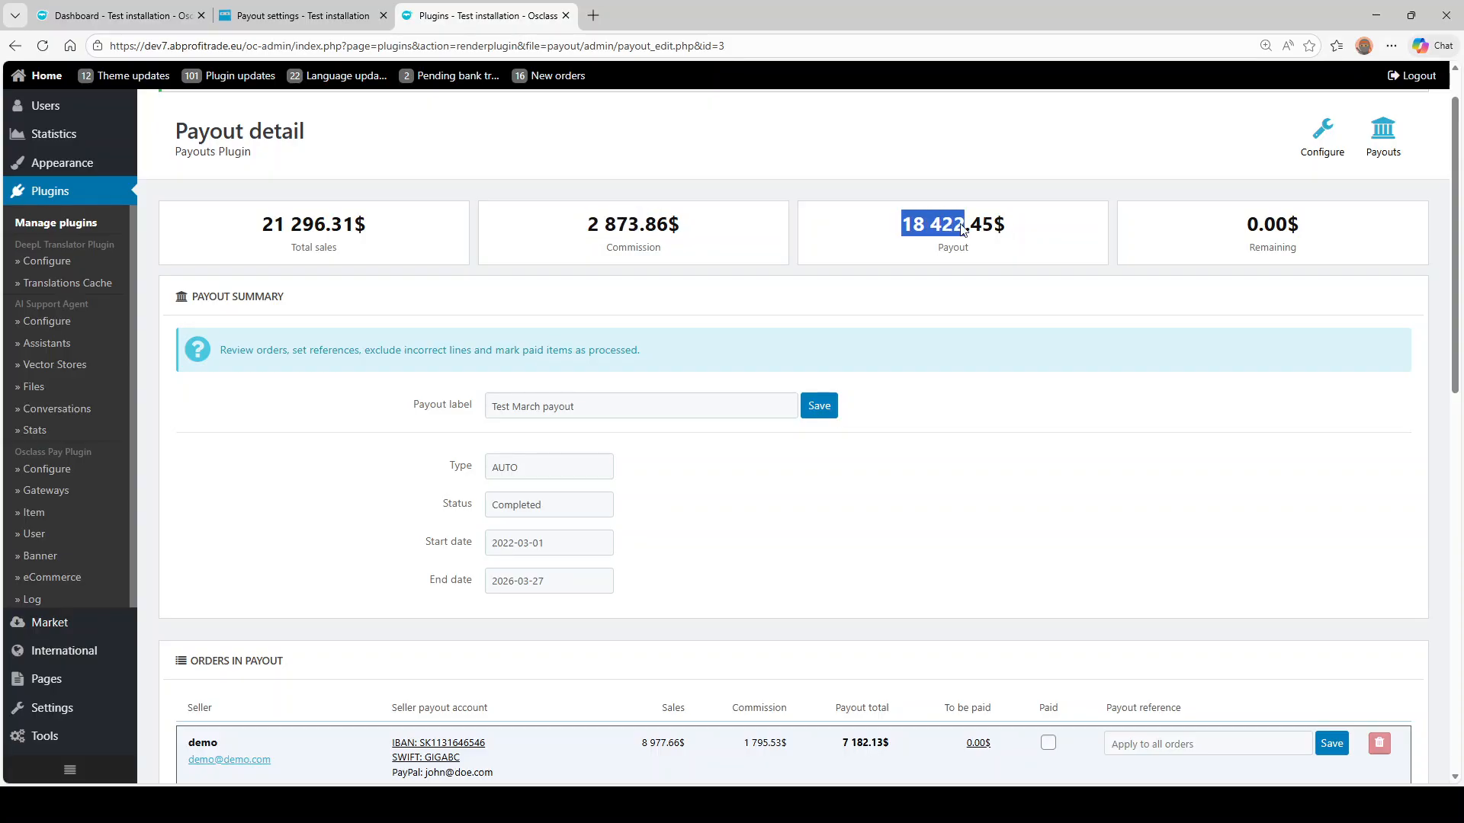
left_click_drag(1253, 224, 1297, 233)
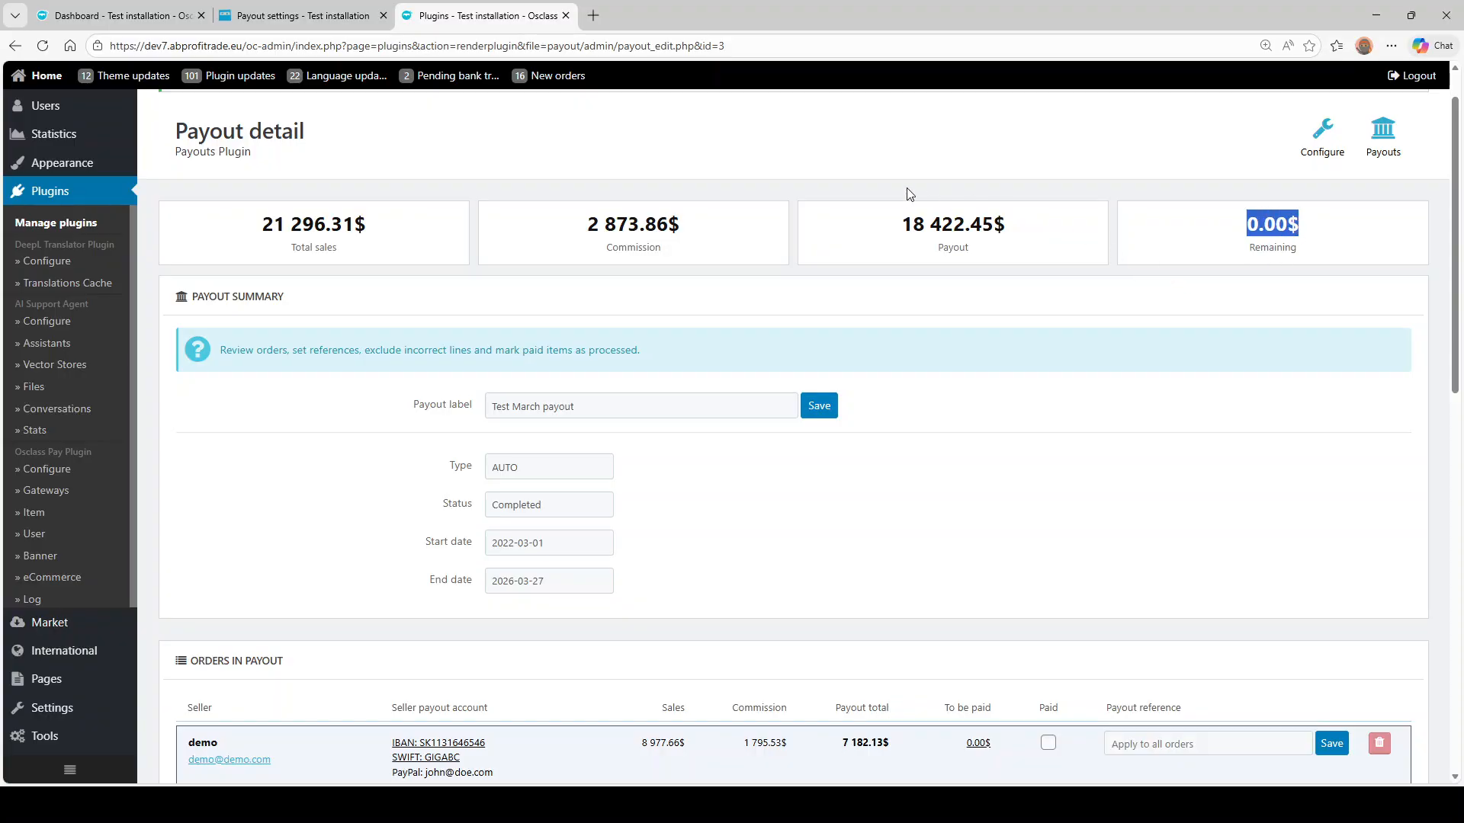
left_click(1372, 141)
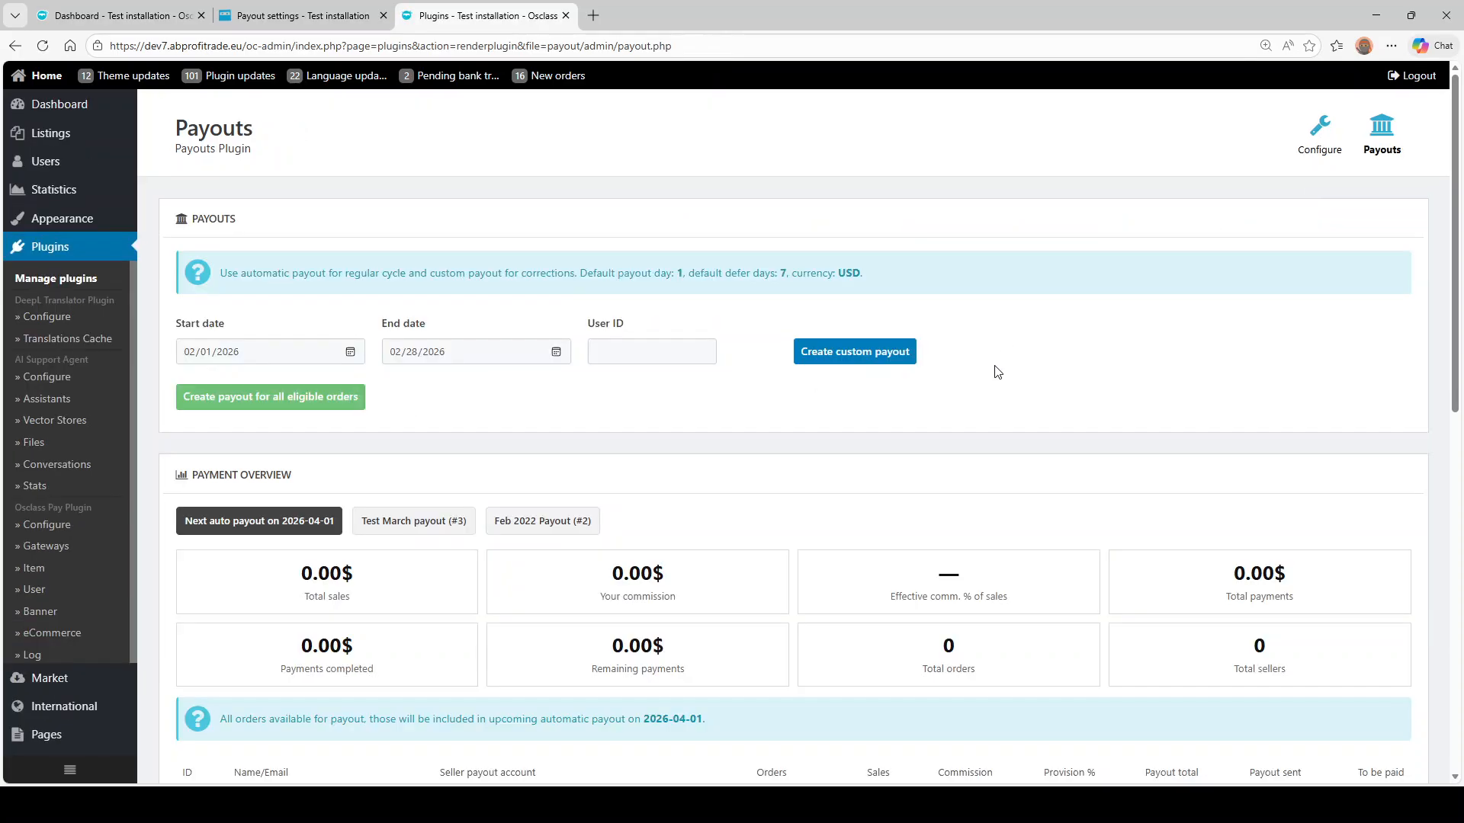
- Delete the Feb 2022 Payout (Manual) from the Payout List and confirm the removal
scroll(994, 374, "down", 5)
scroll(993, 374, "down", 4)
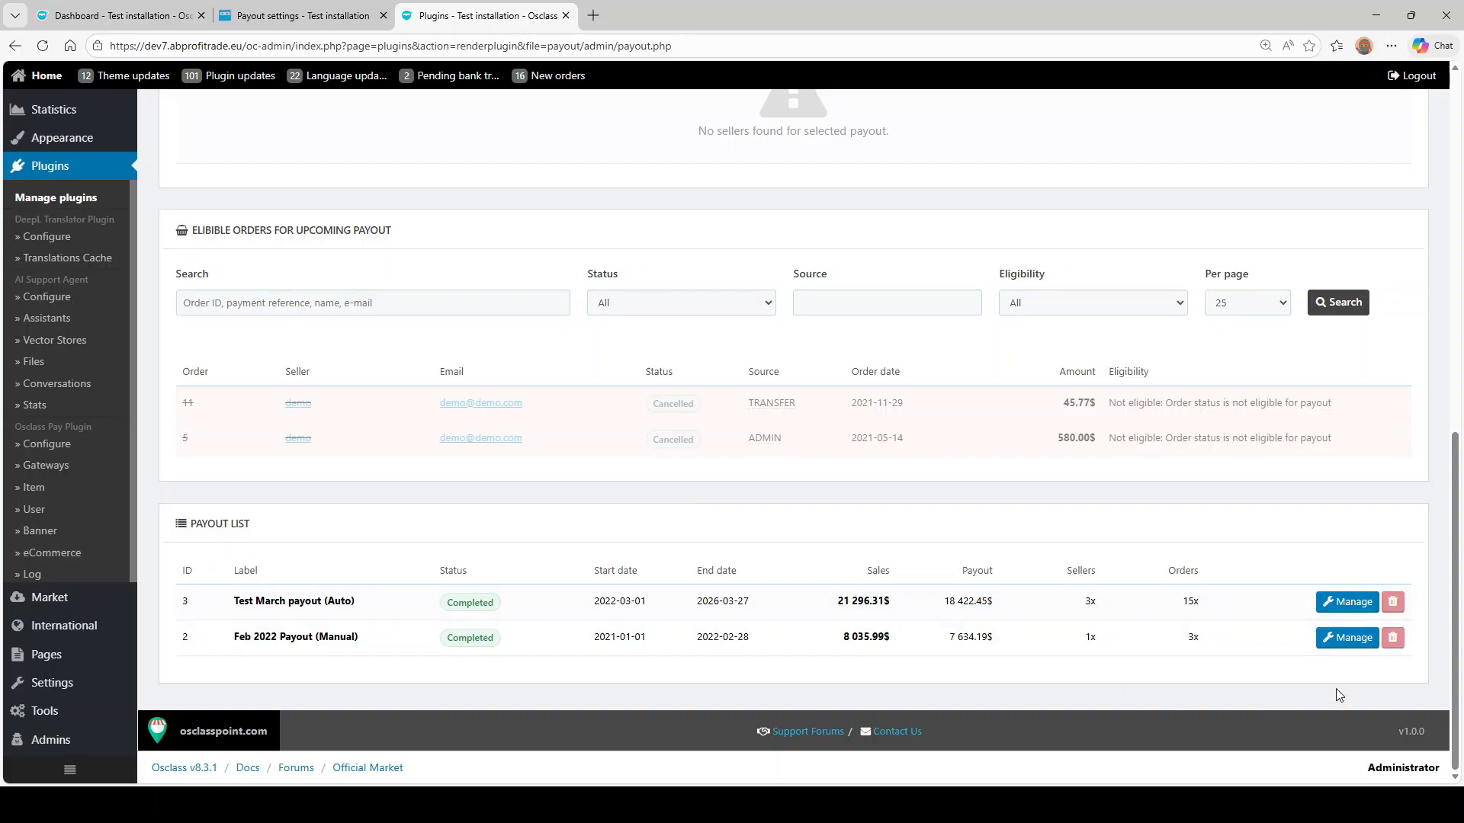
double_click(267, 637)
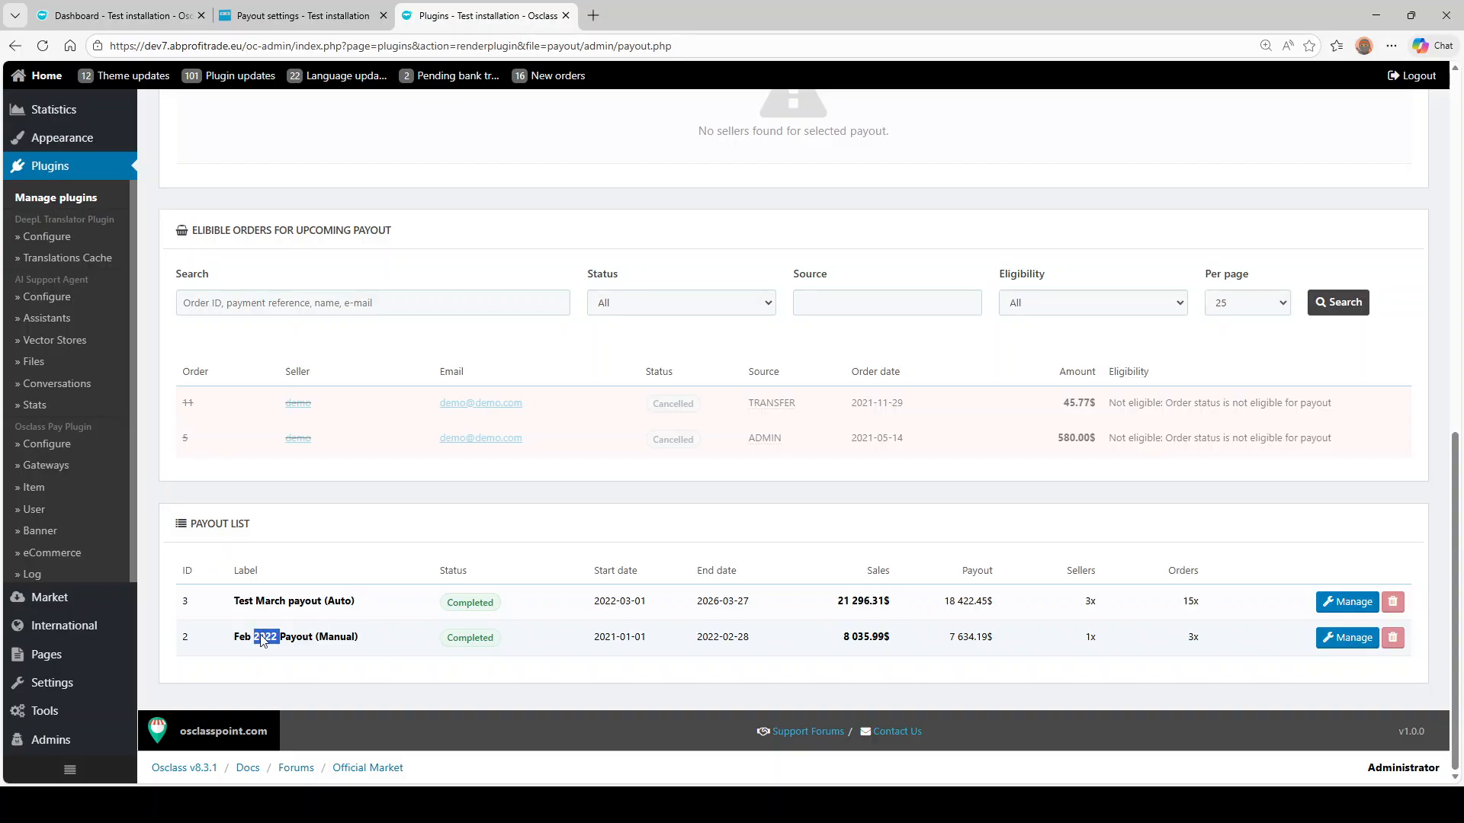
left_click(1393, 641)
left_click(823, 150)
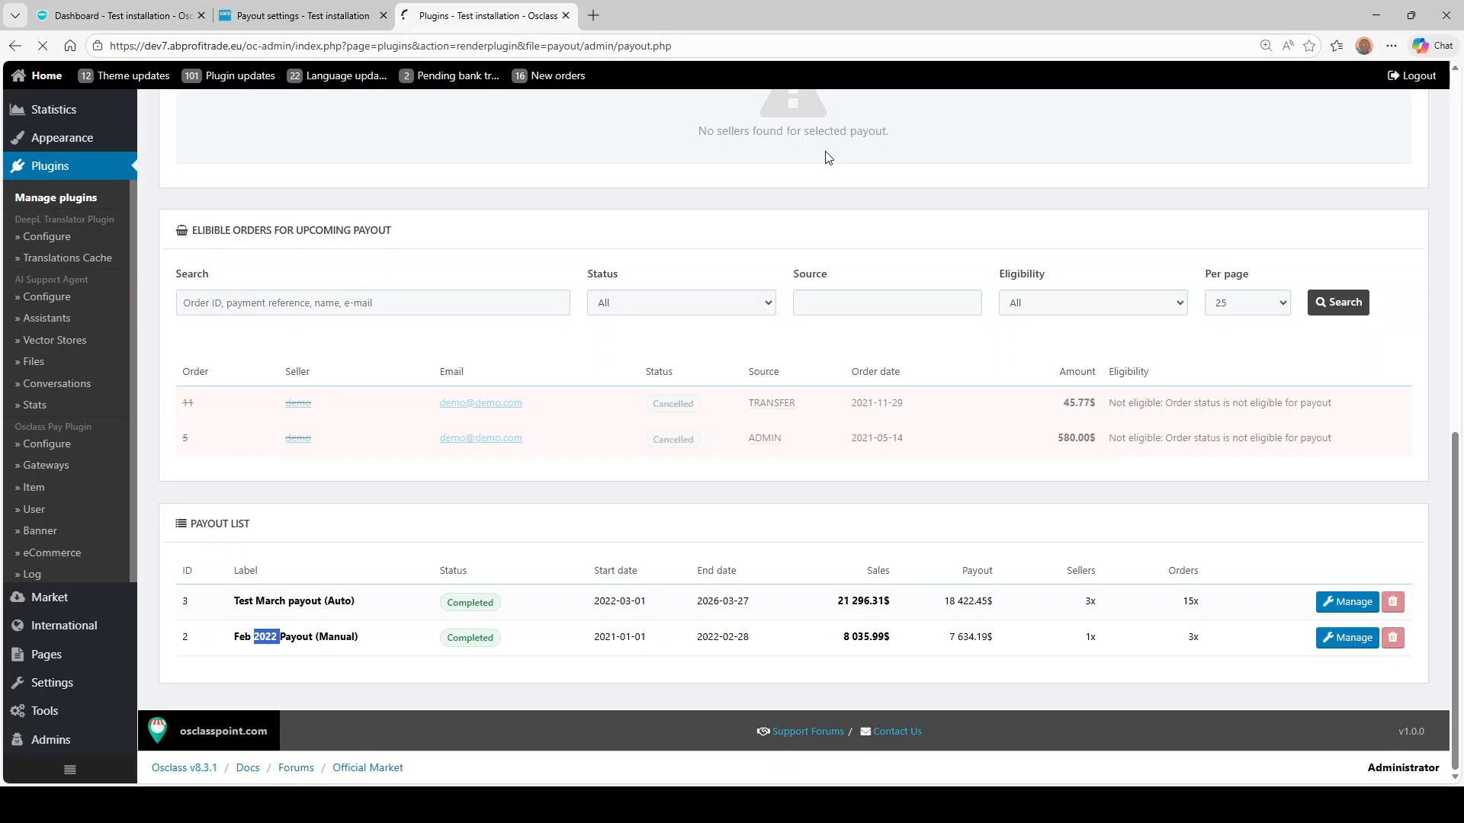
- Check the updated seller payout table, then switch to the admin Dashboard
scroll(766, 451, "down", 5)
scroll(327, 418, "down", 2)
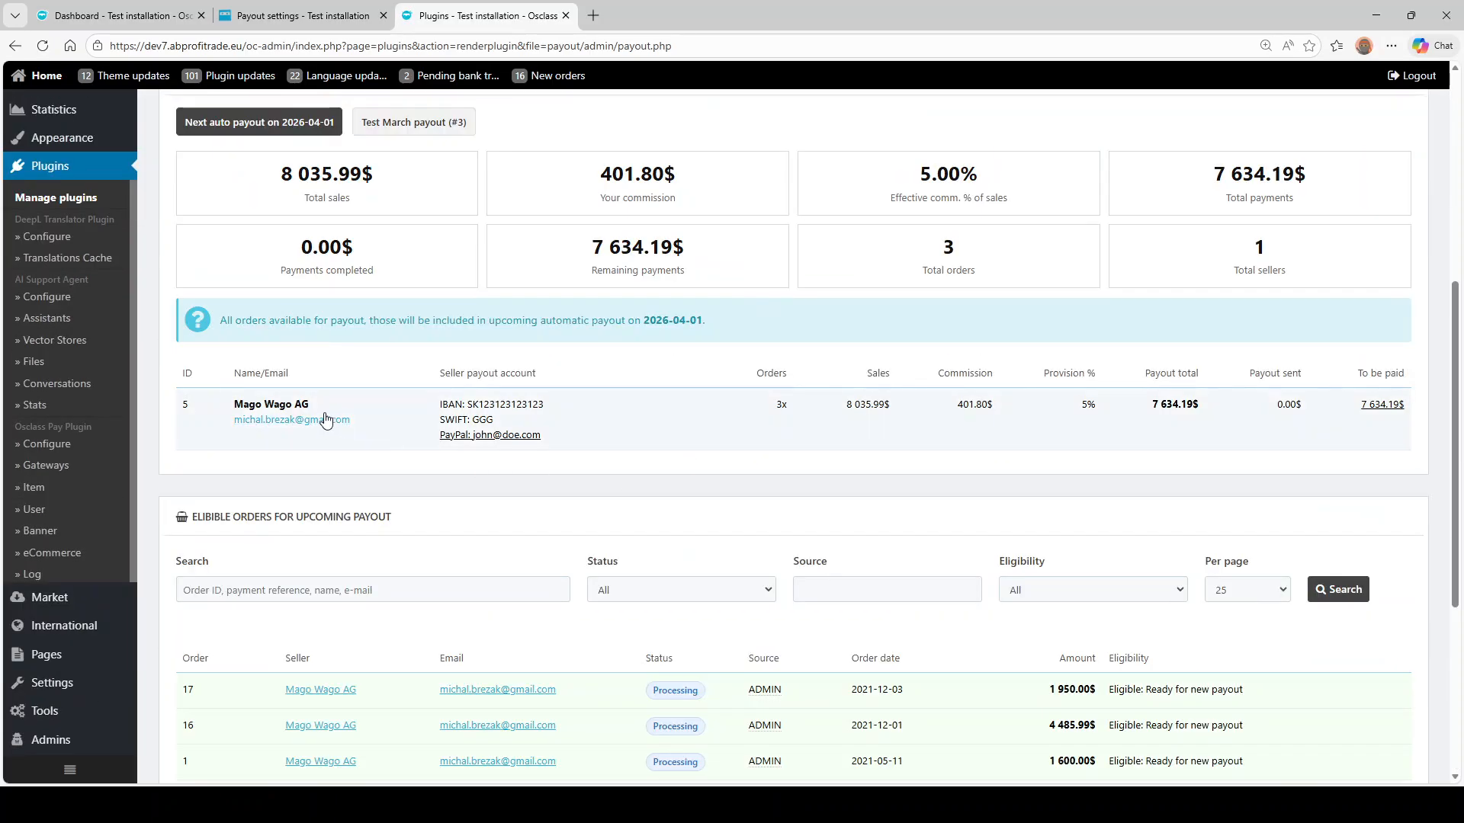
scroll(309, 339, "up", 2)
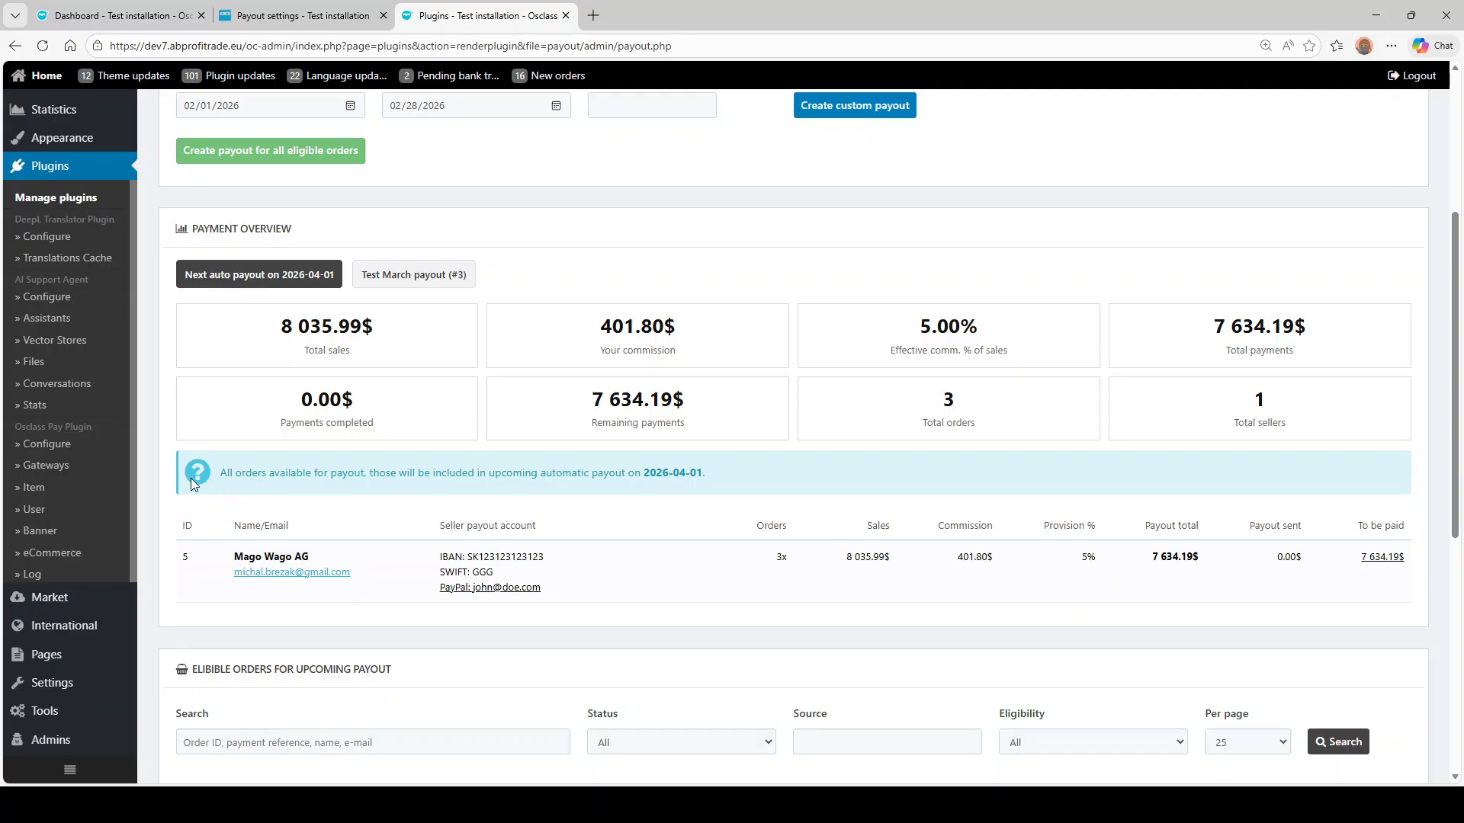
left_click_drag(204, 502, 1369, 535)
left_click(1231, 591)
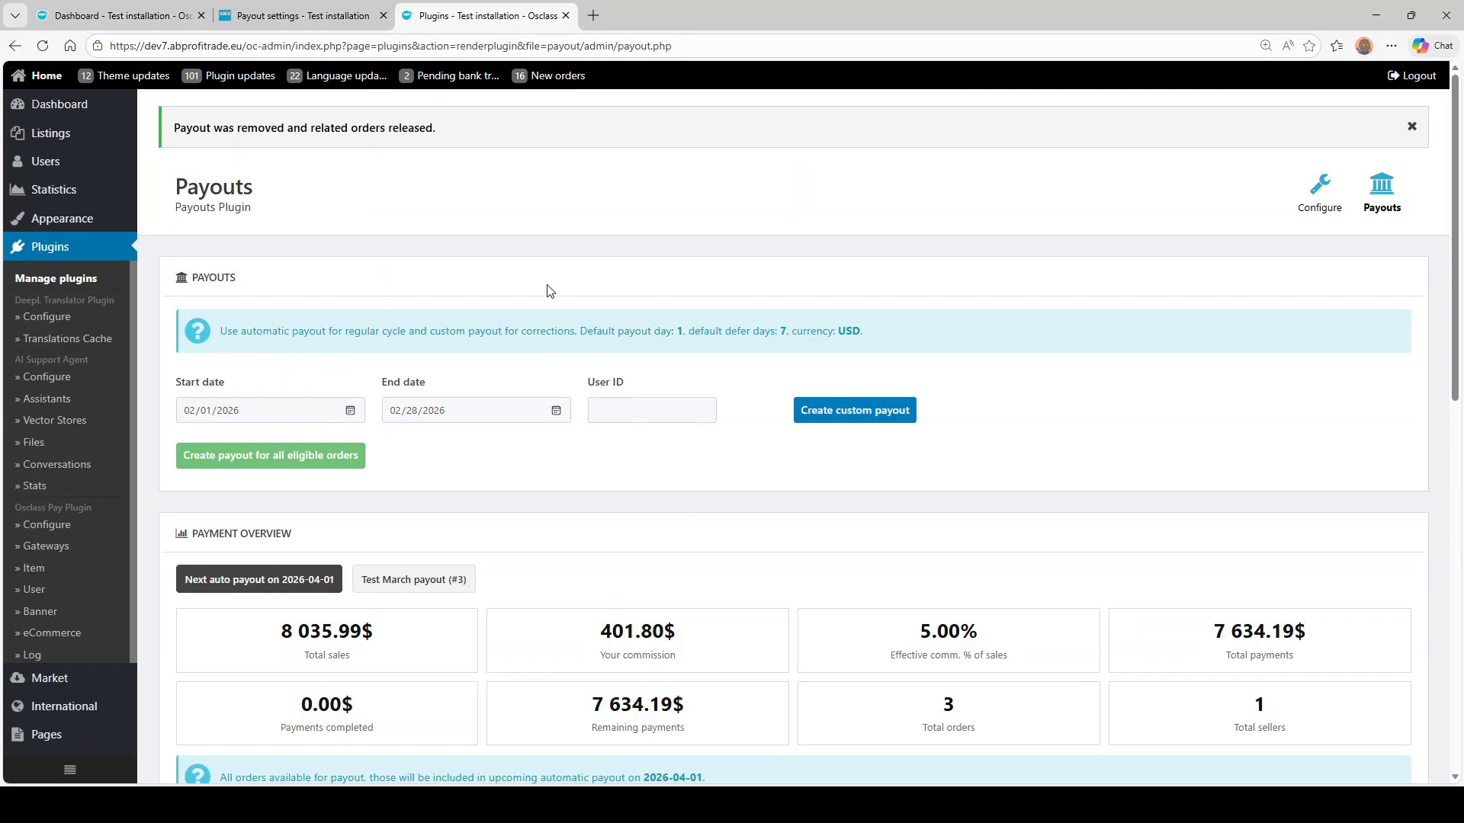
left_click(147, 15)
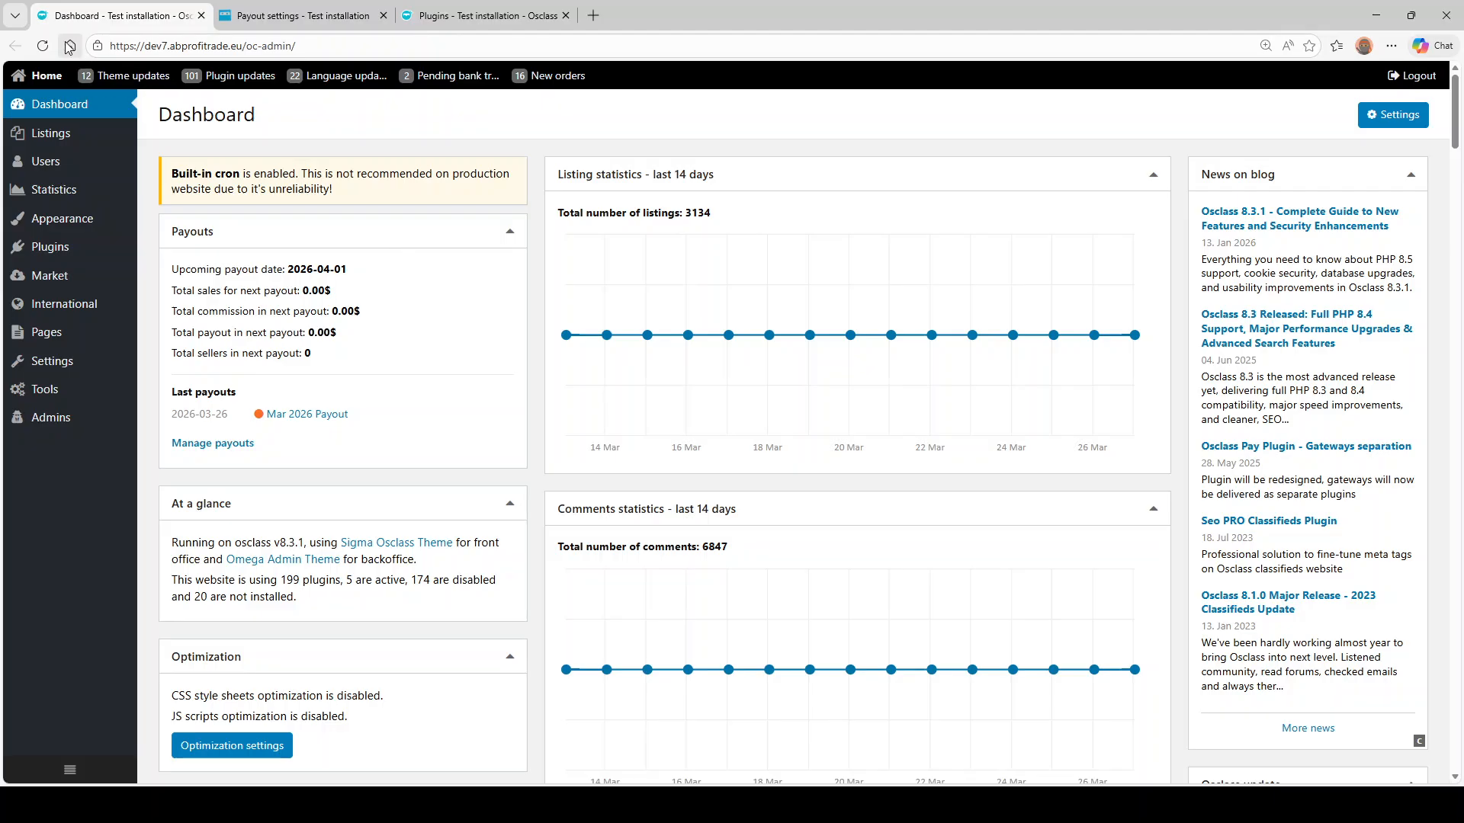
- Reload the Dashboard so the Payouts widget shows 8 035.99$ sales and a 7 634.19$ payout
left_click(43, 45)
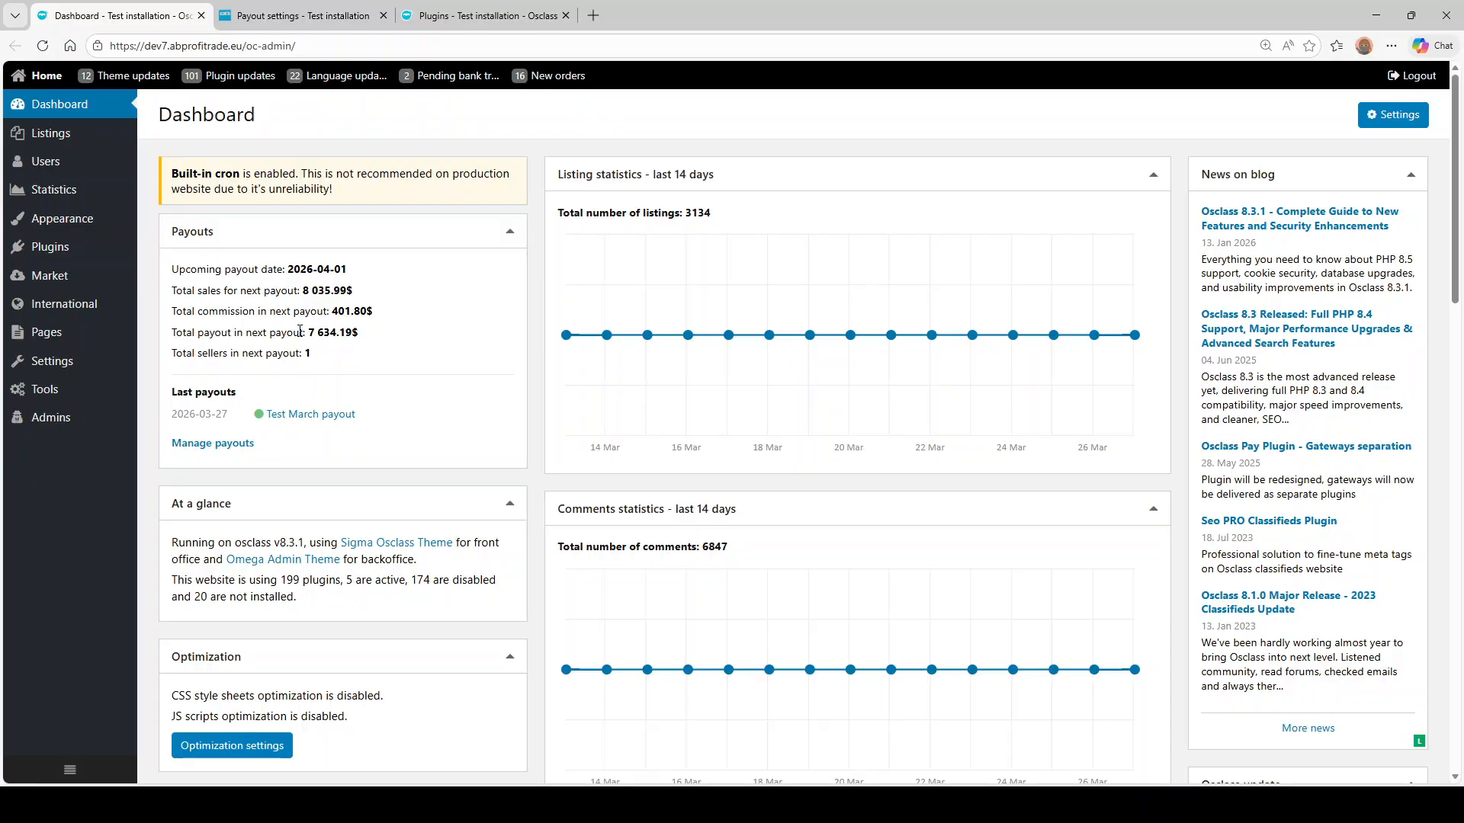
left_click_drag(300, 331, 374, 308)
left_click(345, 313)
left_click(344, 311)
left_click_drag(282, 291, 348, 270)
left_click(332, 296)
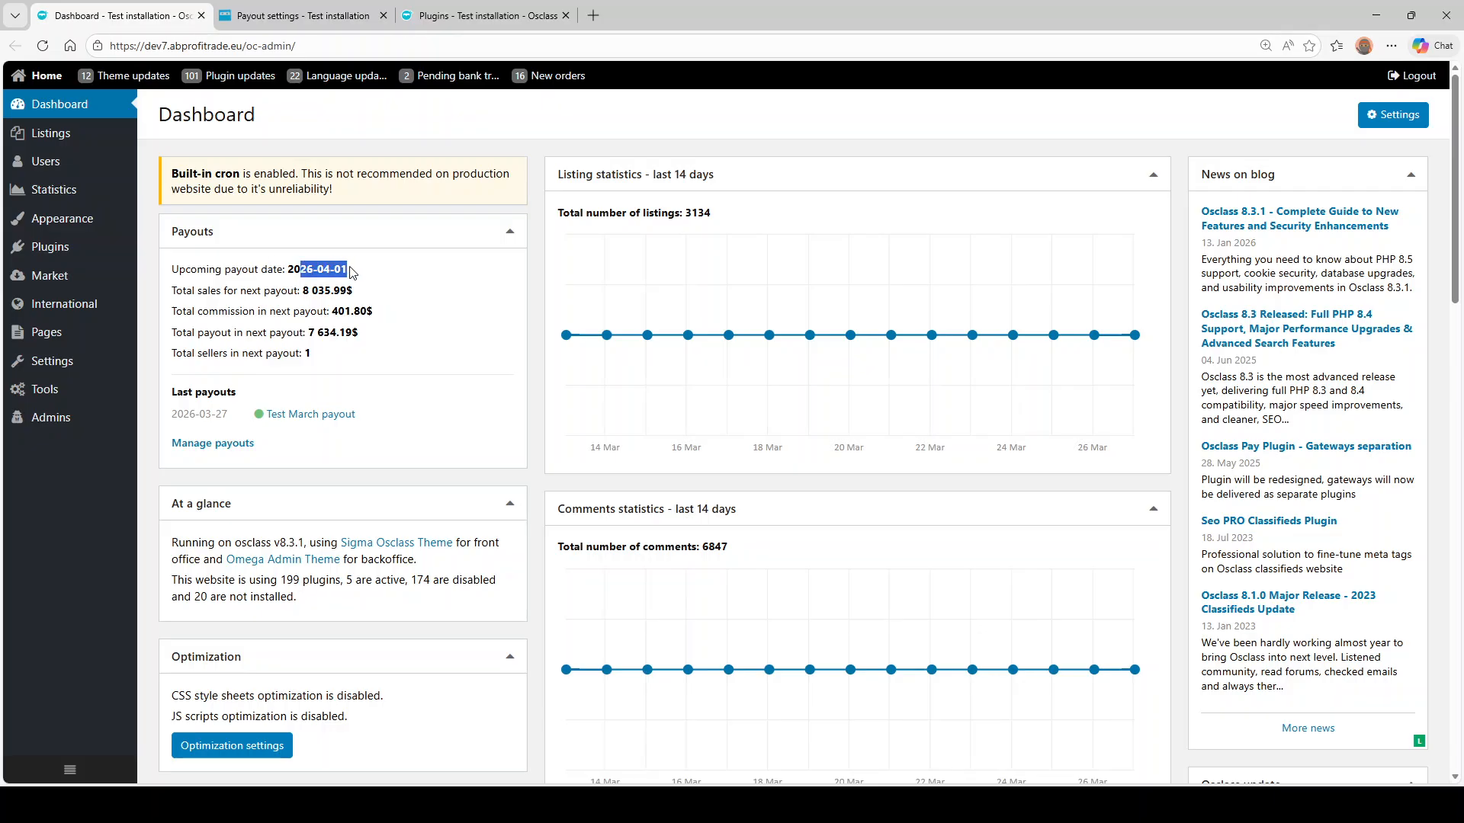
left_click(329, 307)
- Set the seller's preferred payout method to Bank transfer (IBAN + SWIFT) and save it
left_click(302, 17)
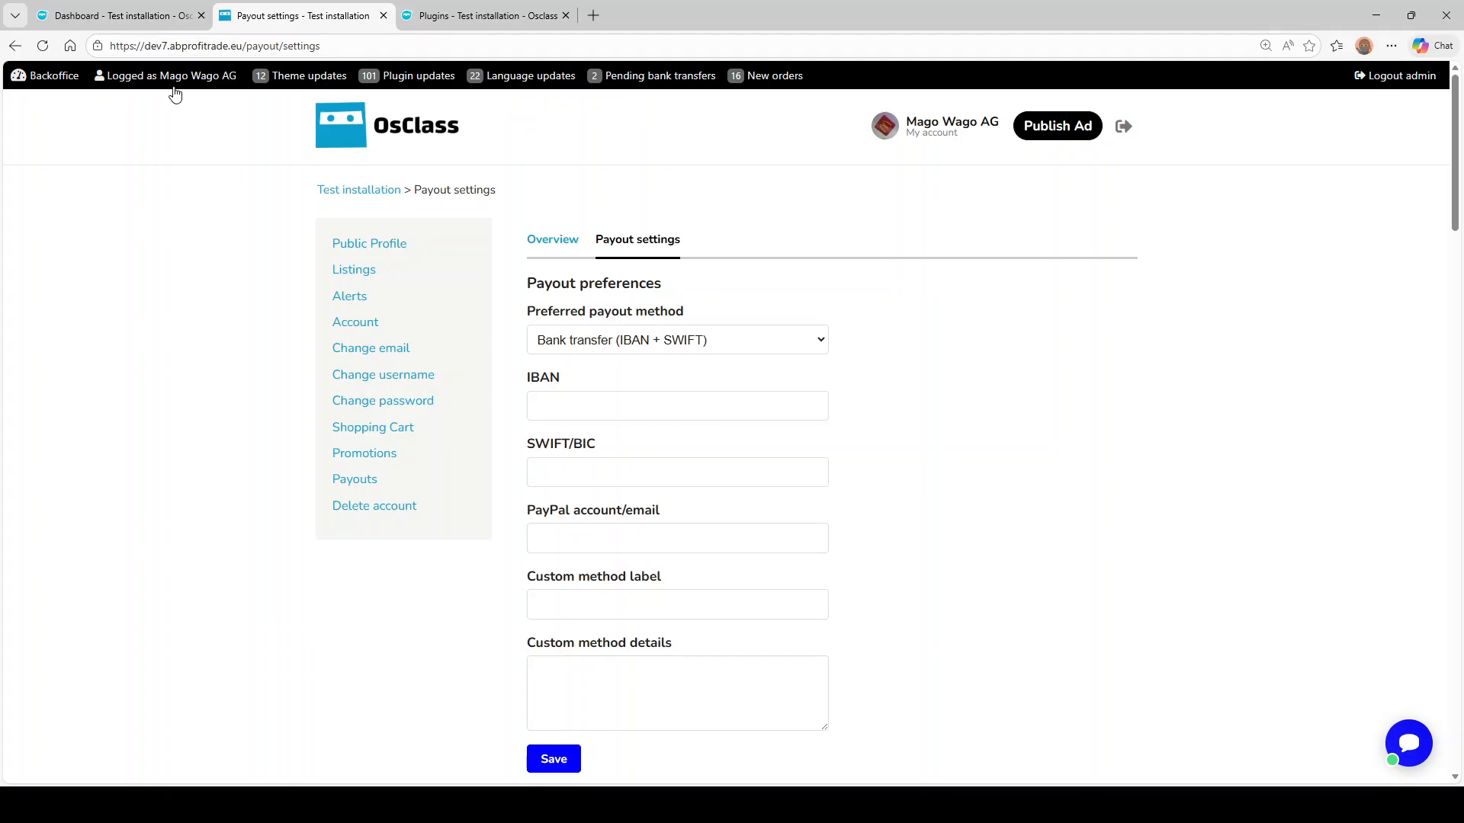
left_click(47, 45)
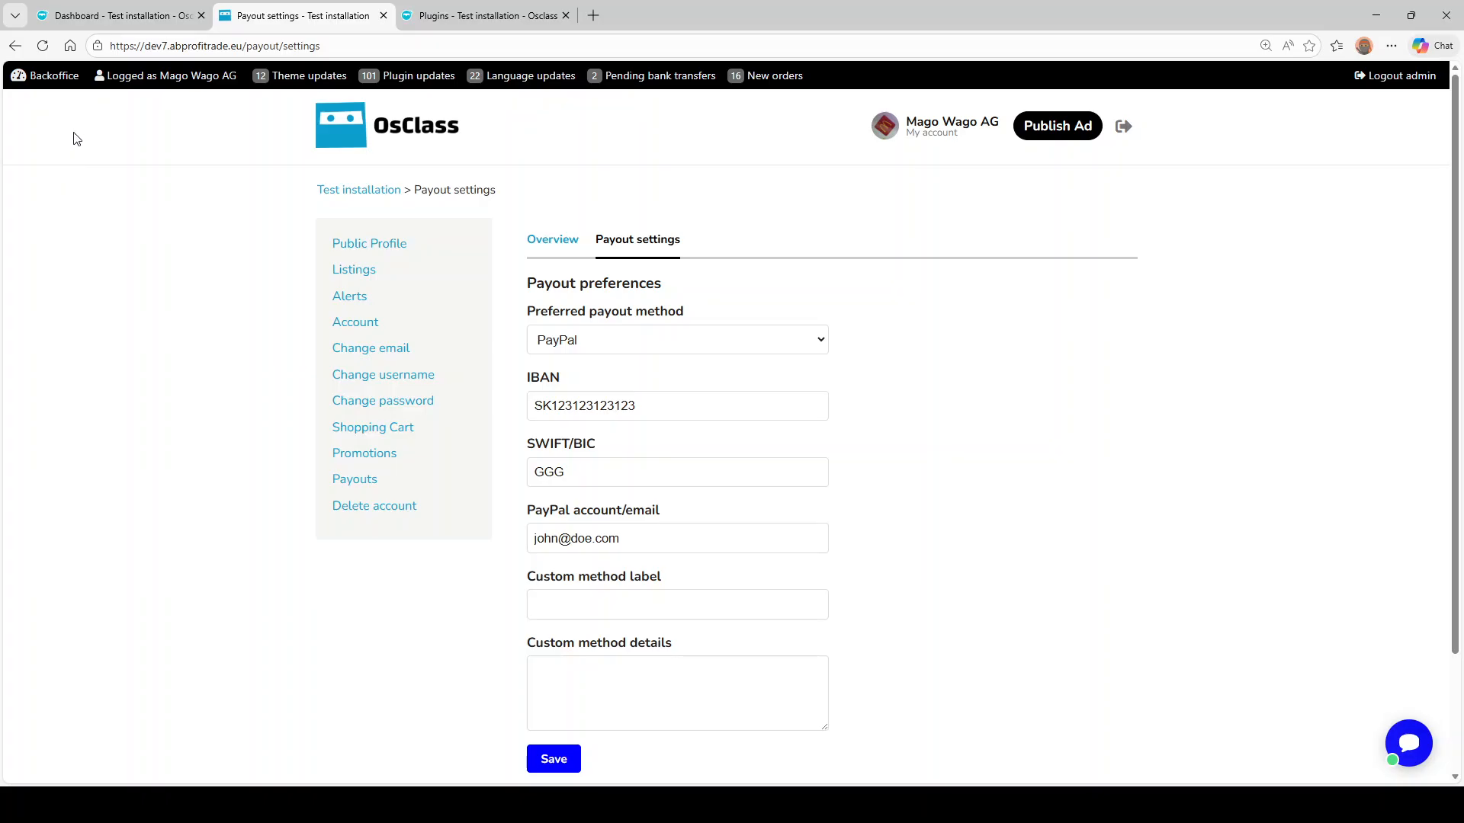
left_click(355, 485)
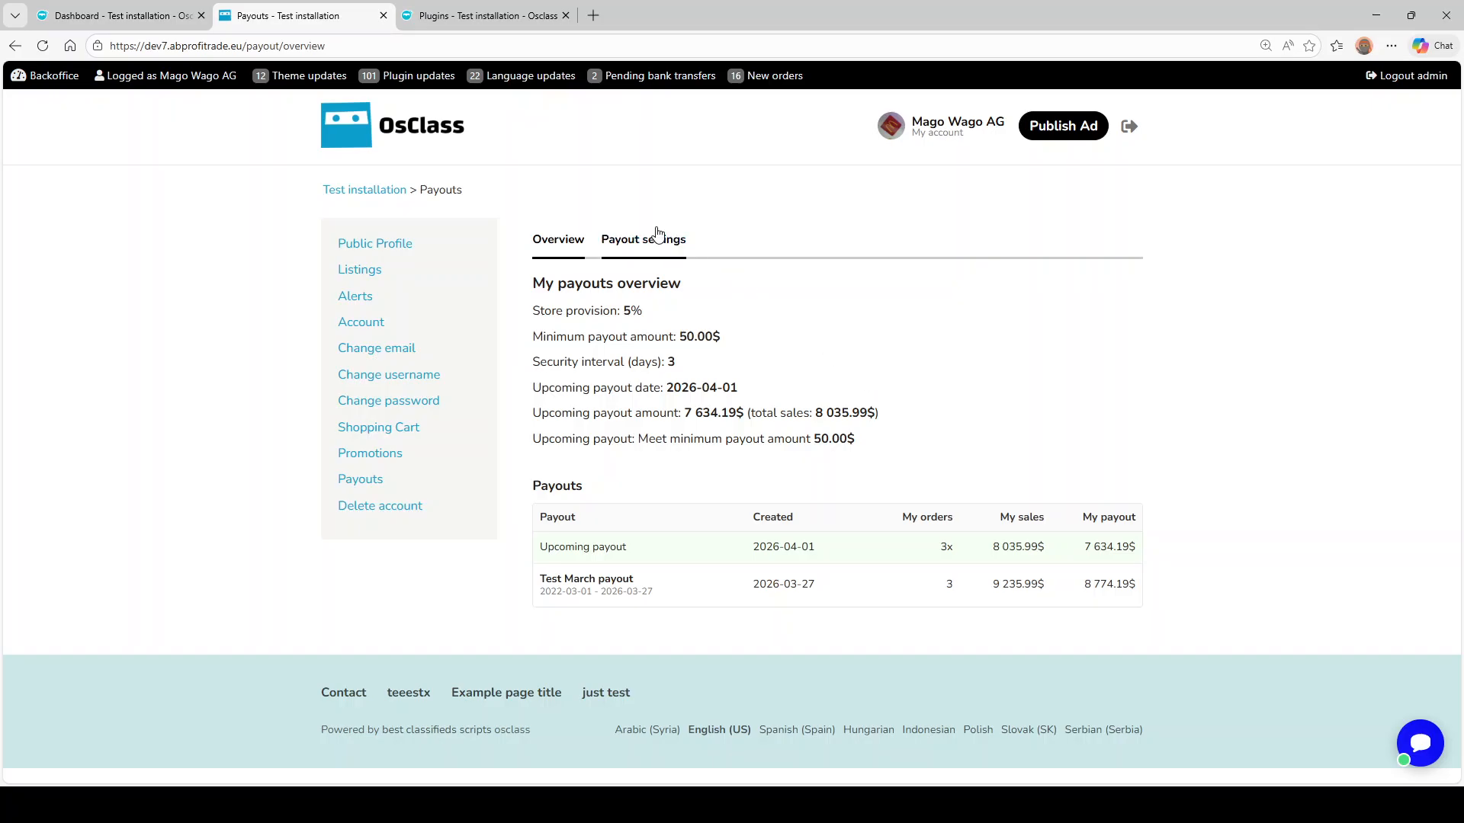
left_click(654, 249)
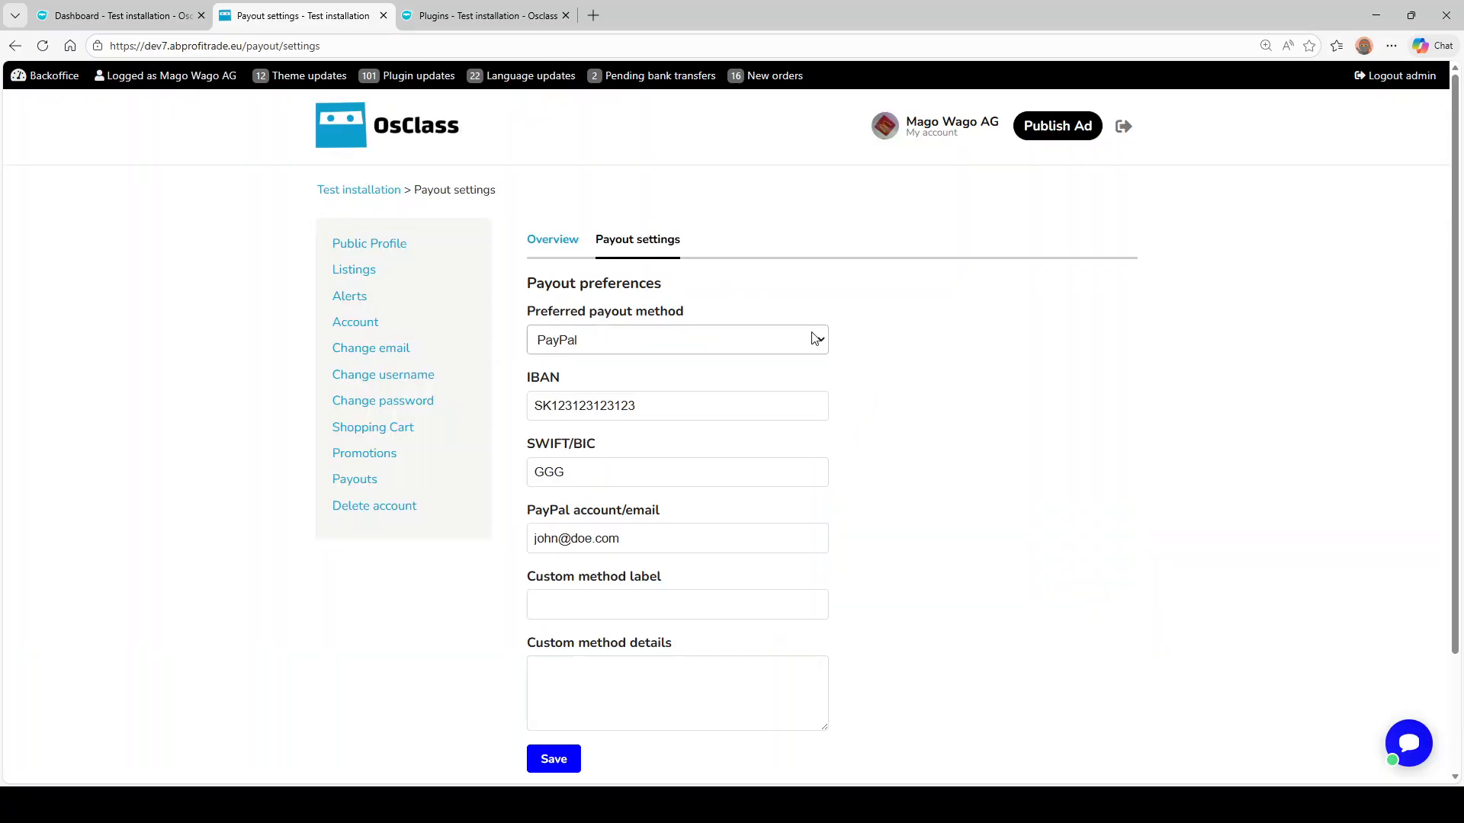
scroll(799, 345, "down", 3)
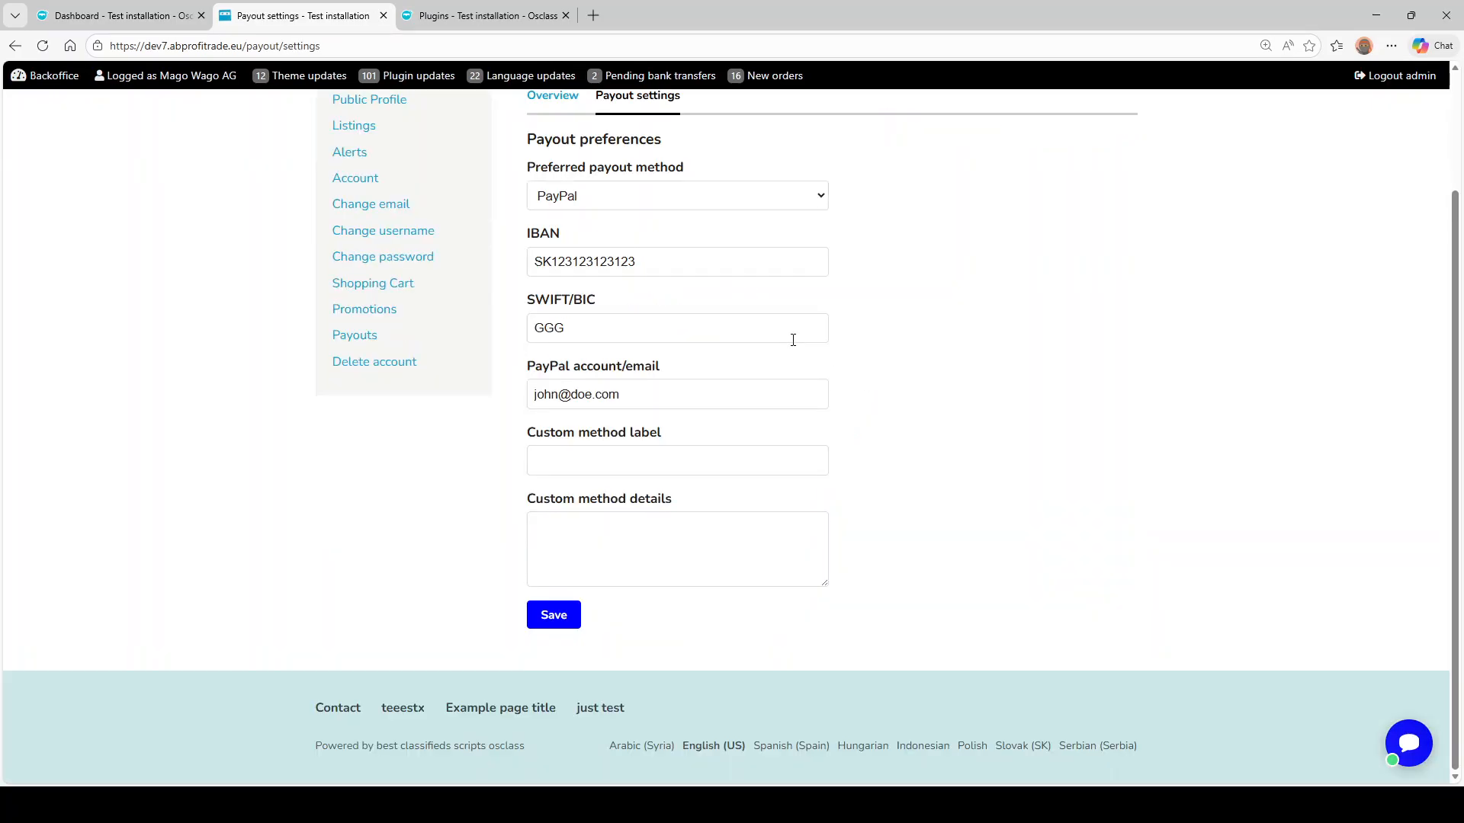
left_click(636, 230)
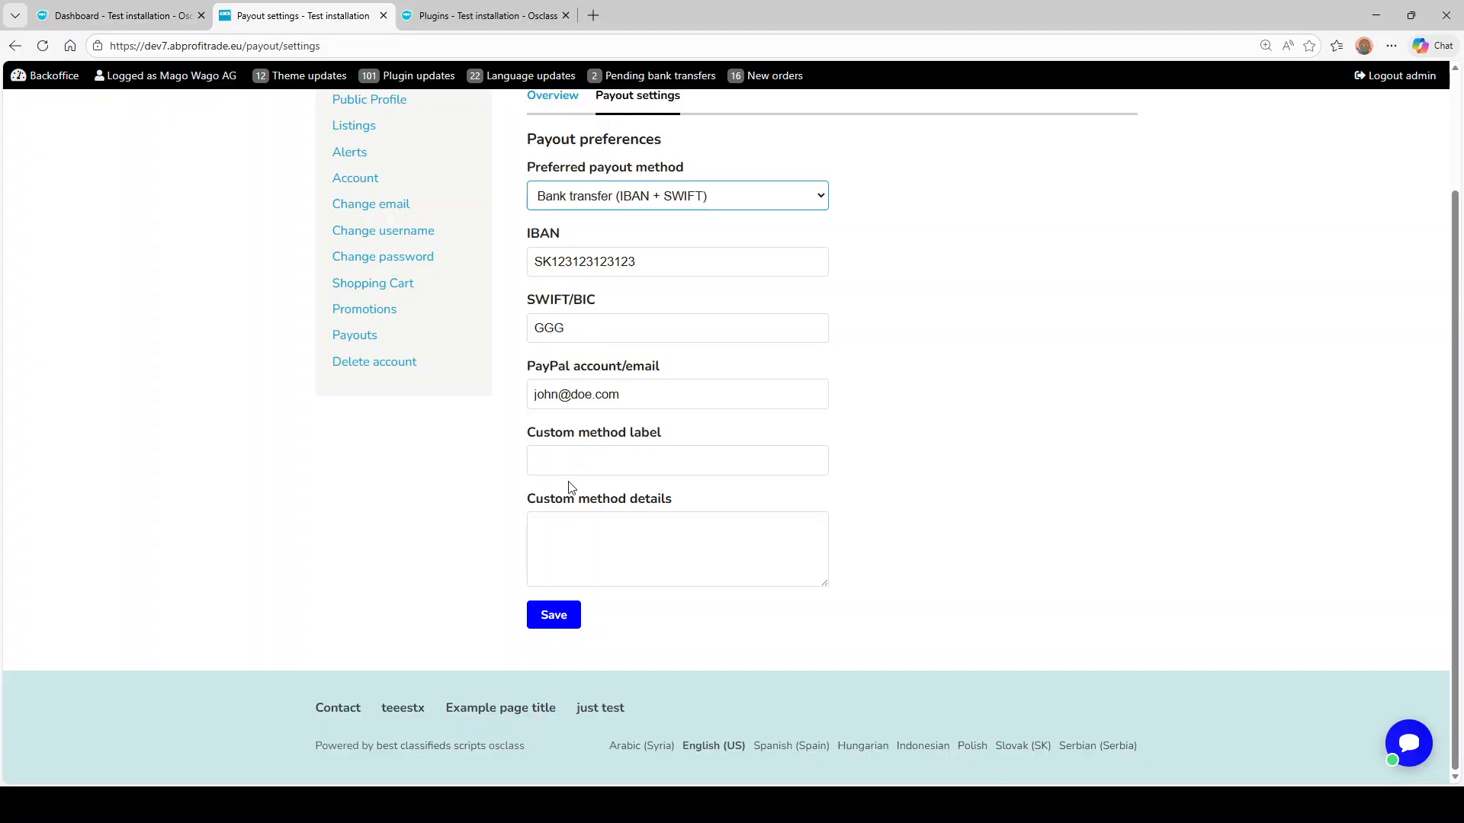
left_click(553, 624)
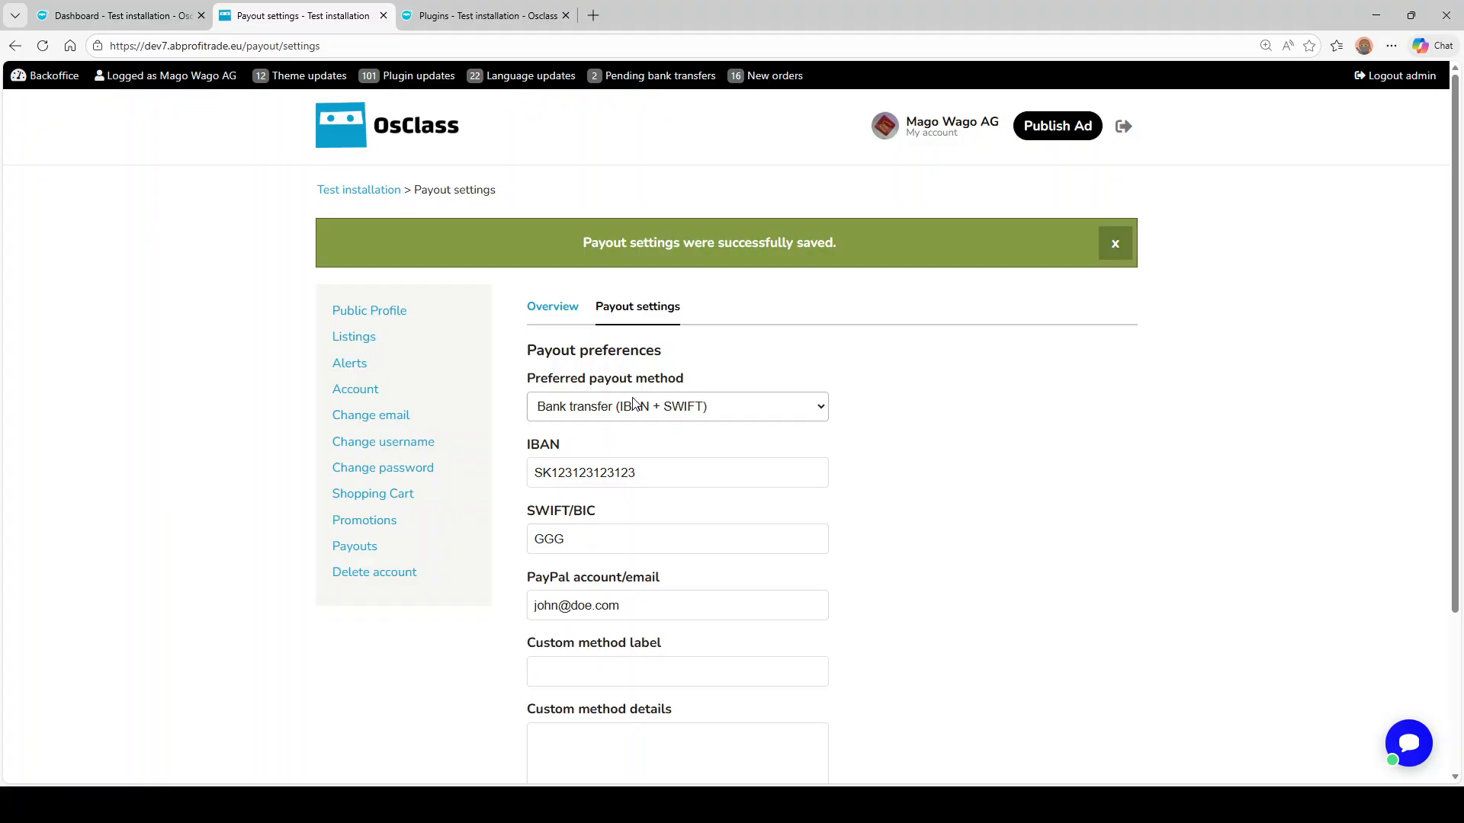
- Check the seller's payout account line on the admin Payouts page, then return to the settings
left_click(480, 15)
left_click(304, 16)
left_click(444, 17)
scroll(648, 347, "down", 5)
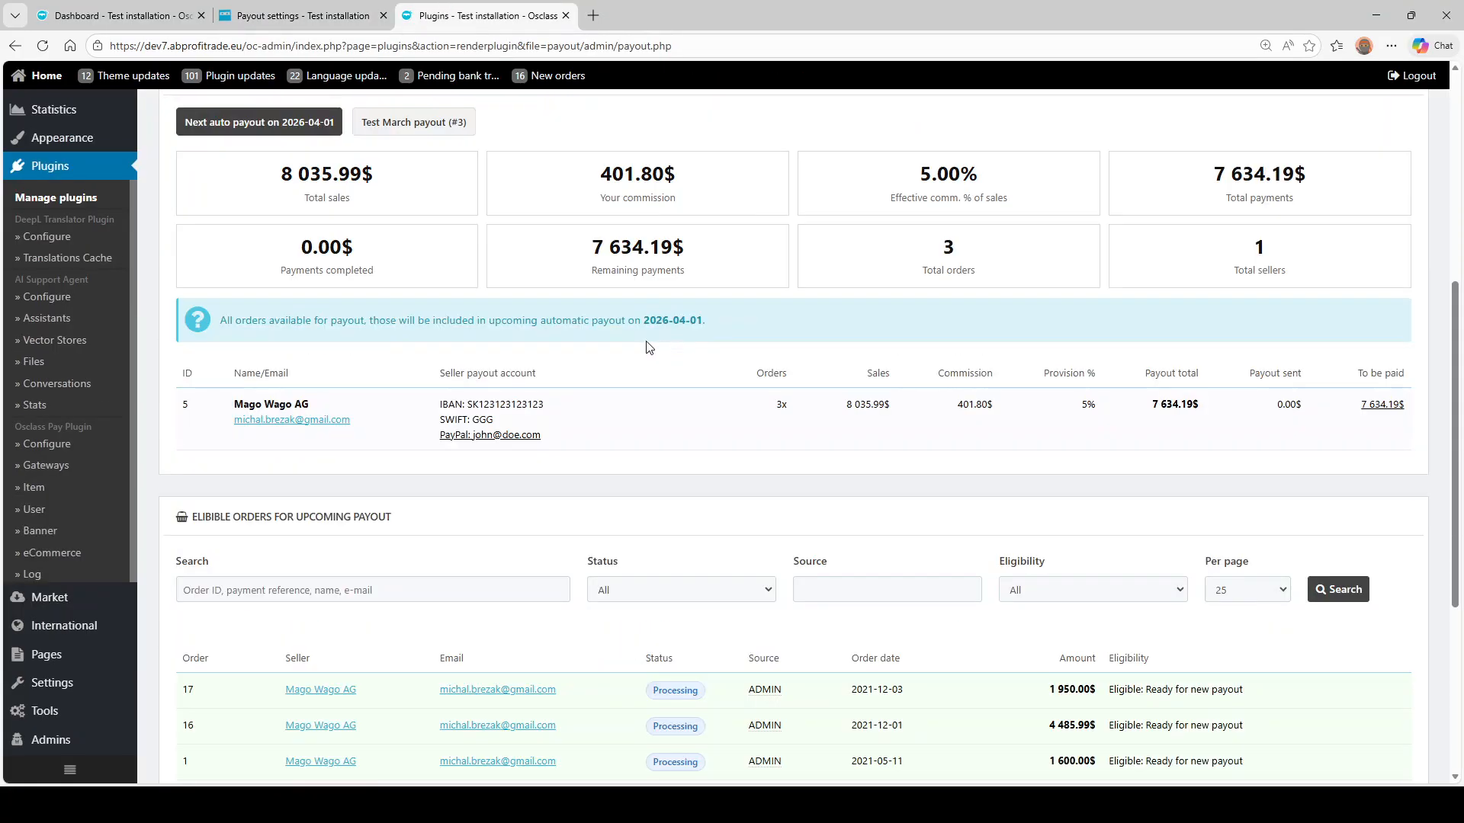
triple_click(467, 437)
left_click(565, 483)
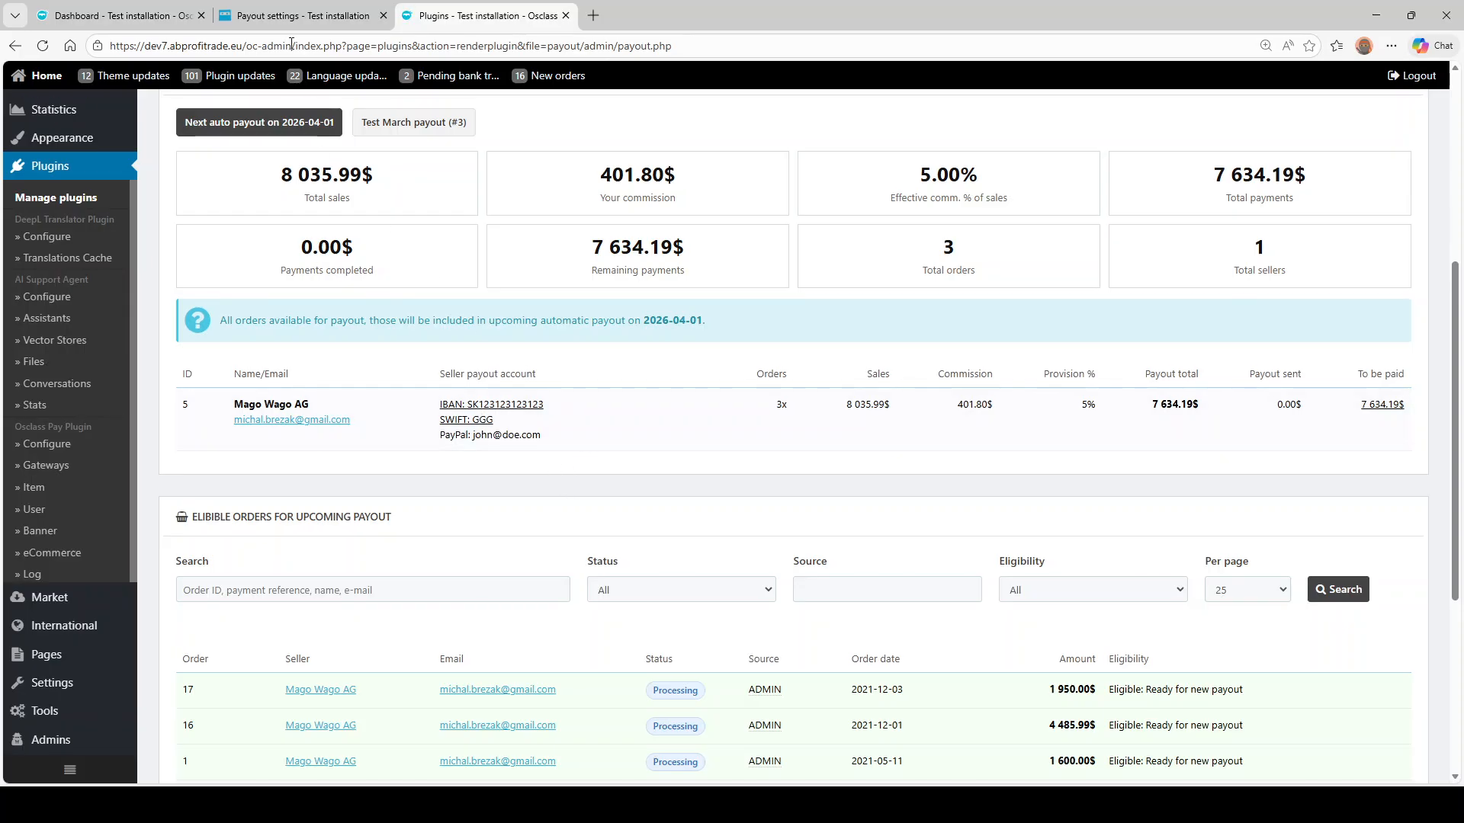
left_click(279, 17)
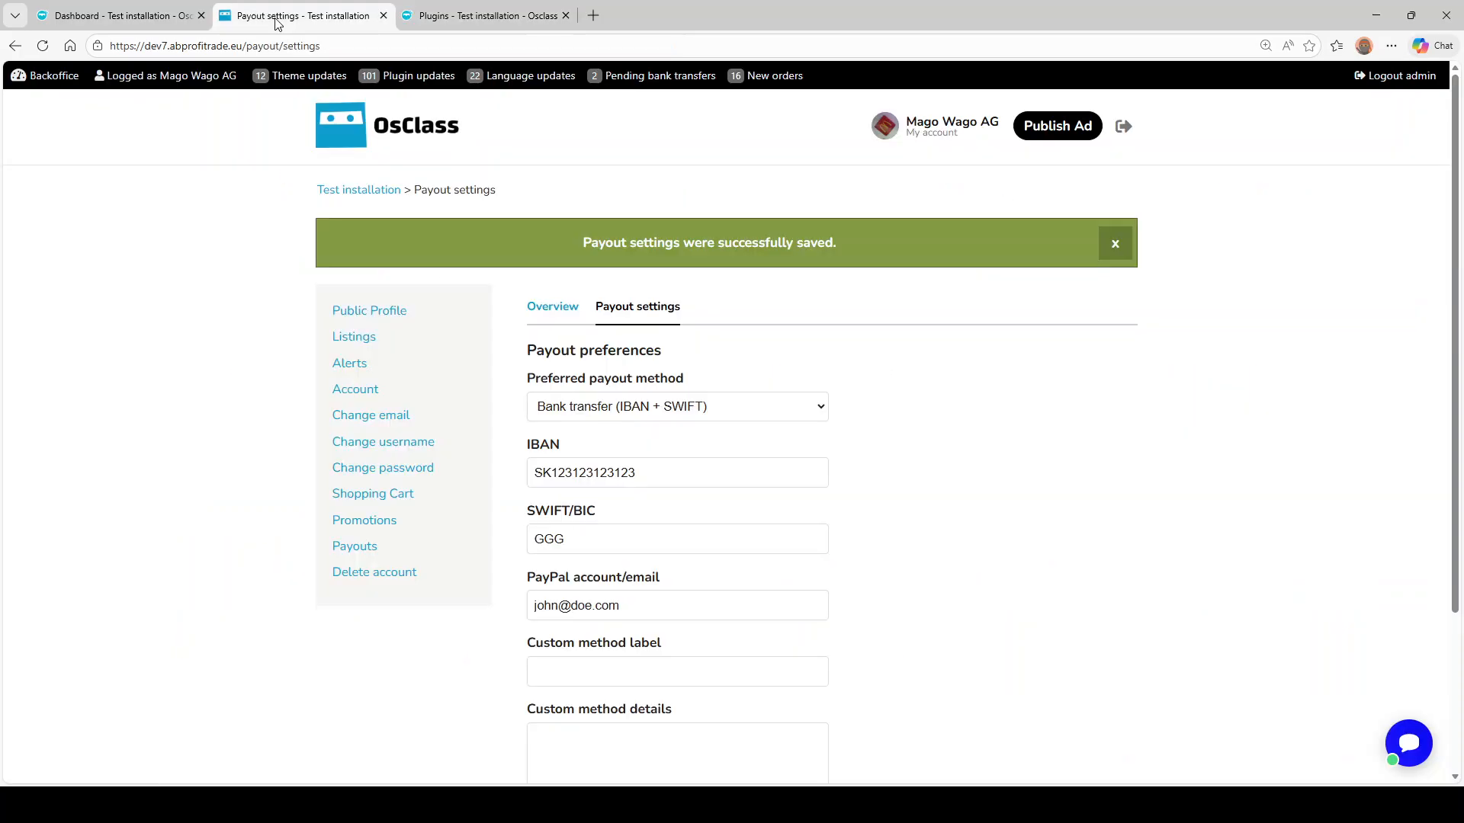
- Open My payouts overview and review the 5% provision, 50.00$ minimum payout and 3-day interval
left_click(554, 315)
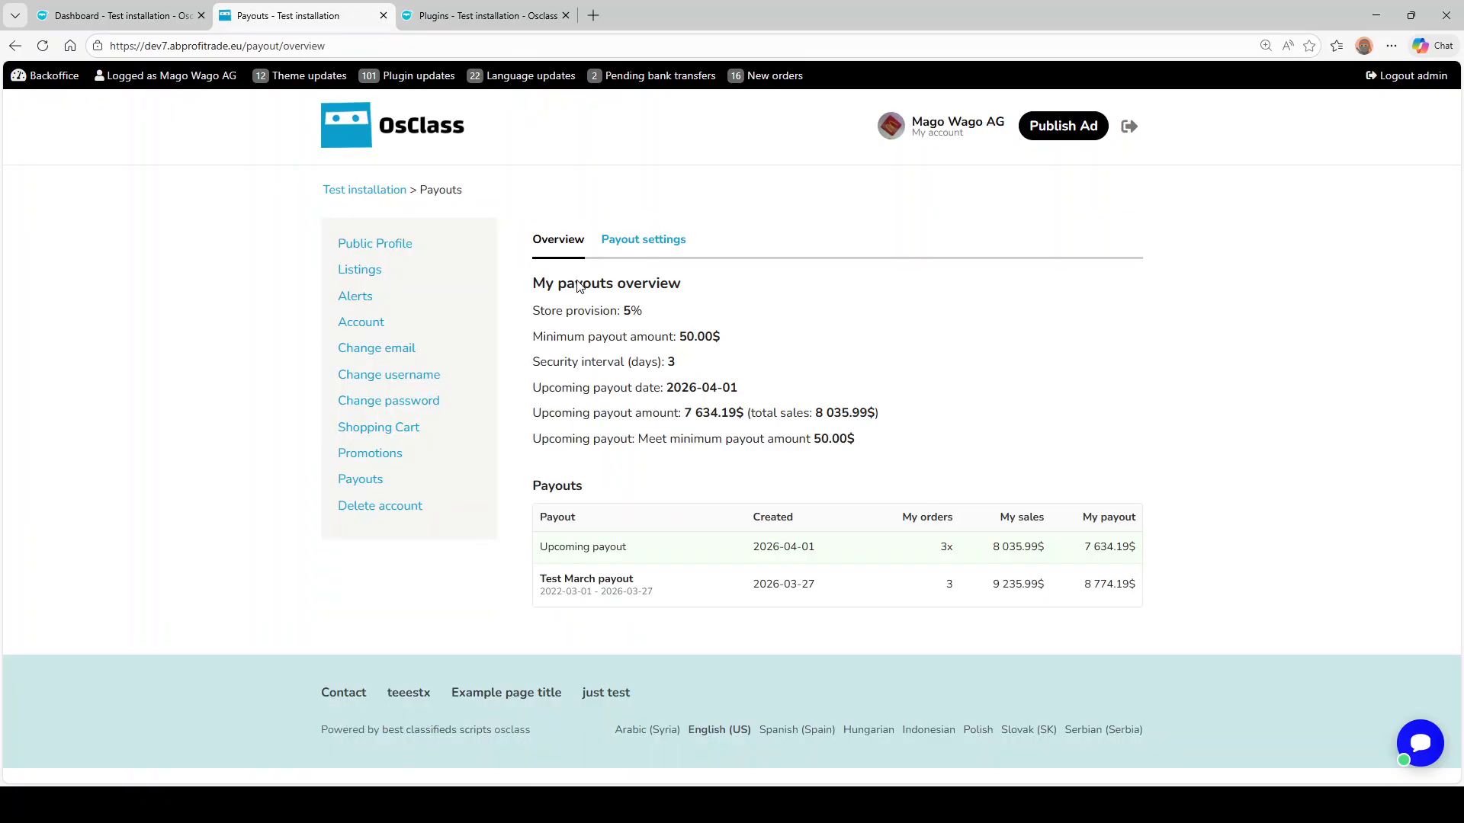
left_click_drag(545, 314, 664, 315)
left_click(667, 318)
mouse_move(680, 338)
left_mouse_down()
mouse_move(722, 338)
mouse_move(686, 366)
left_mouse_up()
left_click(648, 365)
- Go to the admin Payouts page and scroll the Payout List to confirm only Test March remains
left_click_drag(962, 550, 1144, 550)
left_click(1172, 584)
left_click(480, 15)
scroll(673, 292, "down", 2)
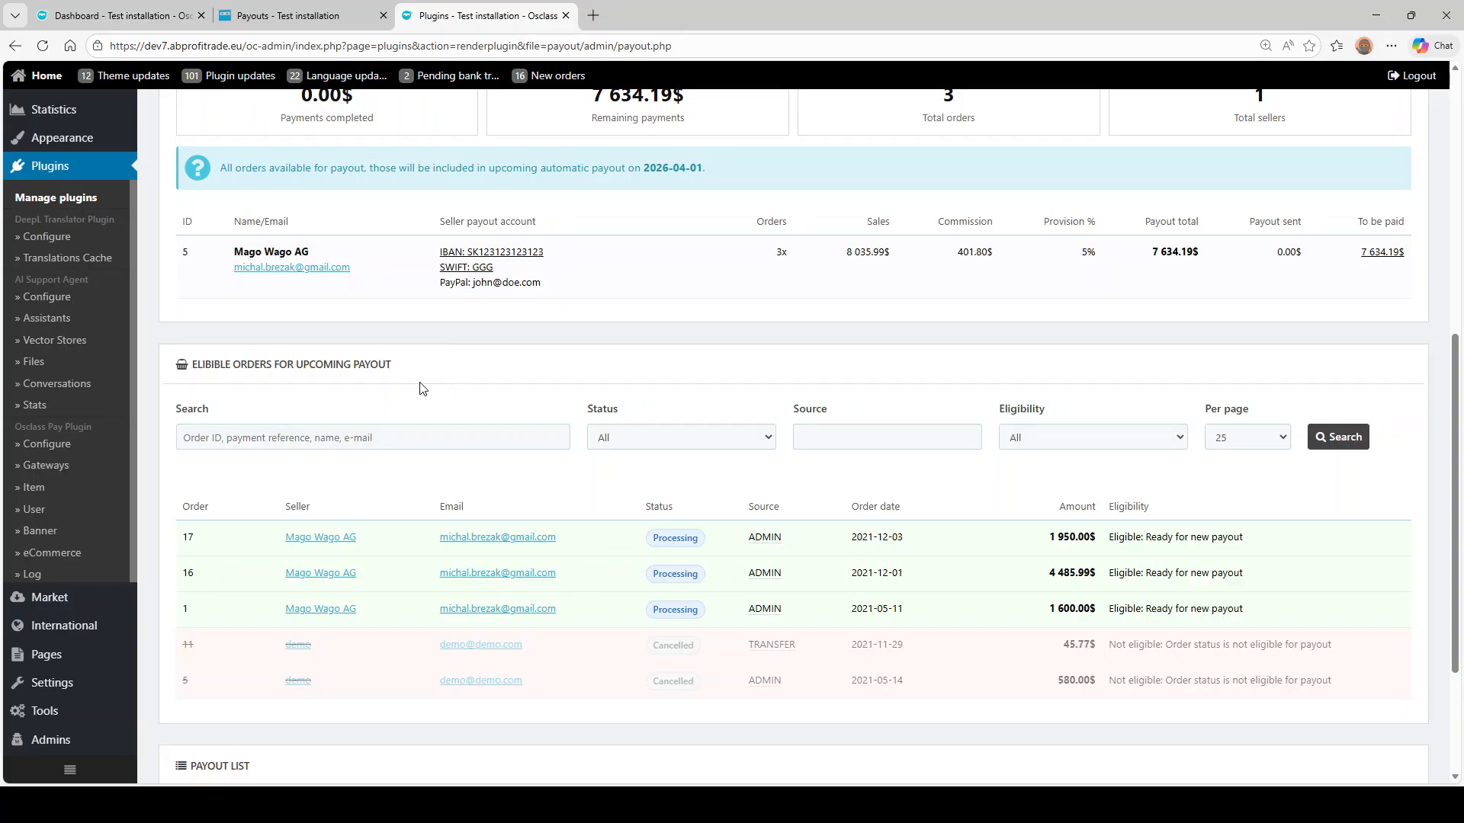
scroll(421, 360, "up", 2)
scroll(421, 360, "down", 2)
scroll(669, 396, "down", 2)
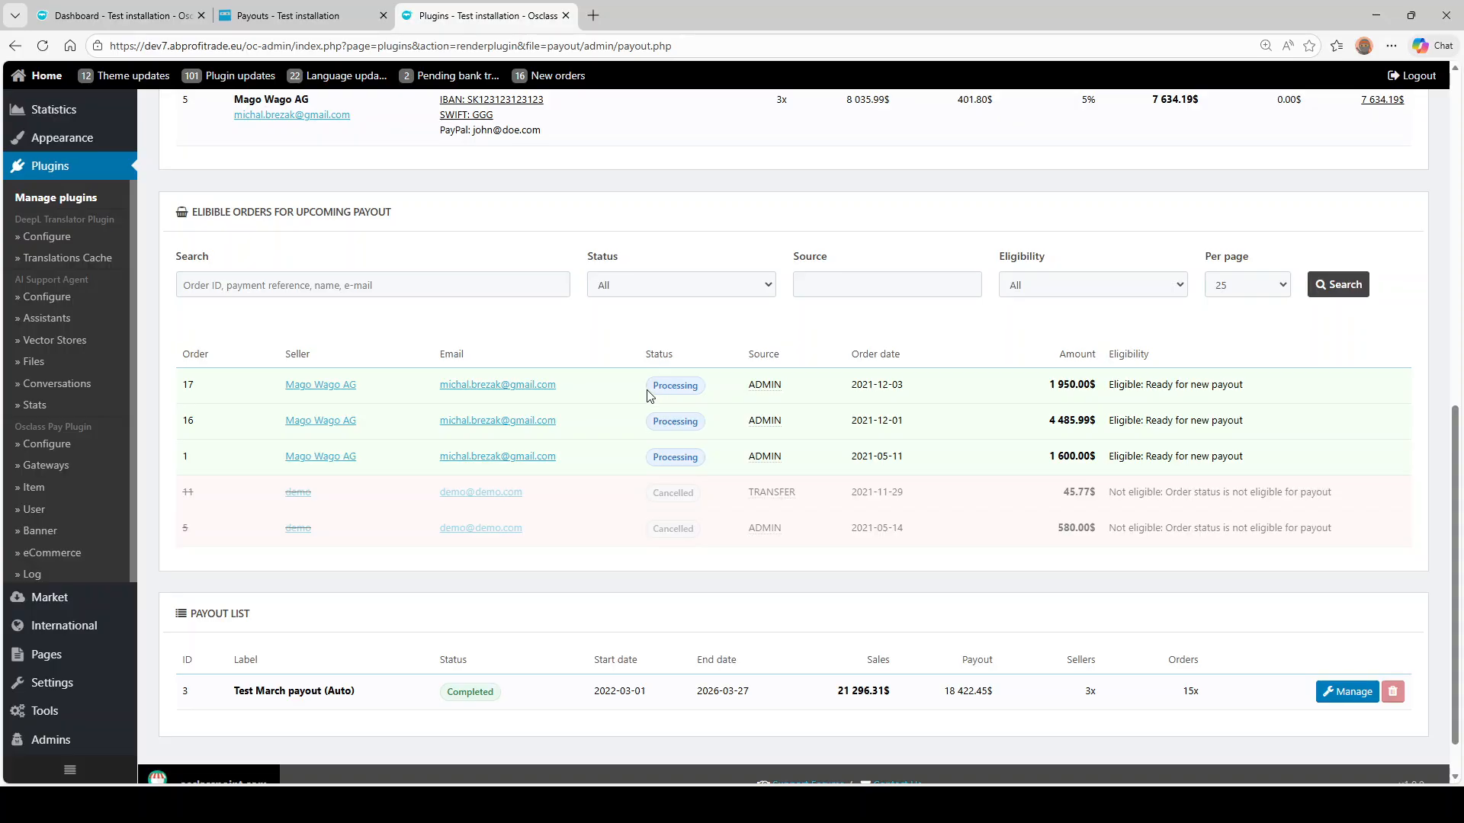
scroll(667, 388, "up", 10)
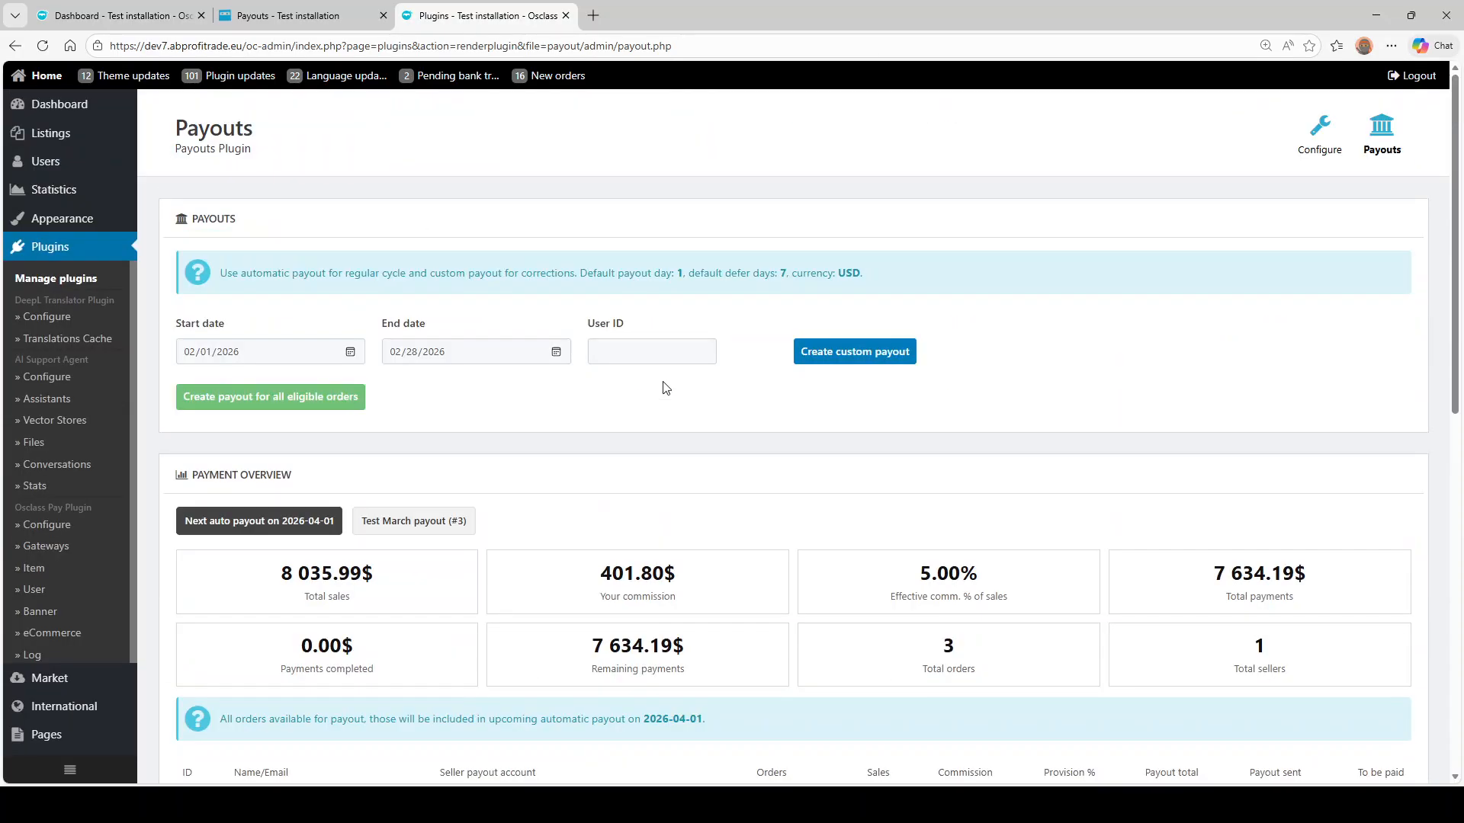